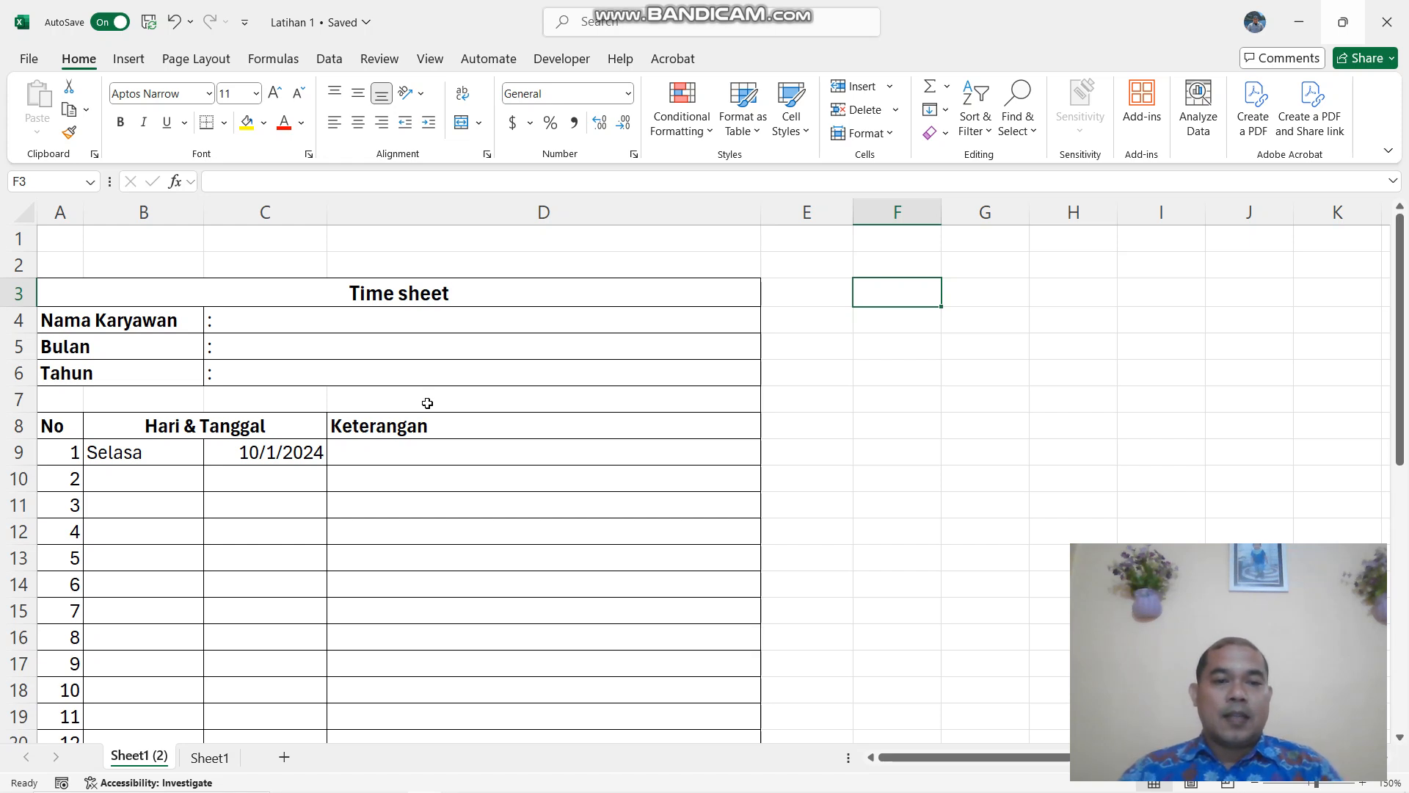
{"action": "scroll", "coordinate": [326, 431], "scroll_direction": "down", "scroll_amount": 1}
{"action": "scroll", "coordinate": [326, 430], "scroll_direction": "up", "scroll_amount": 1}
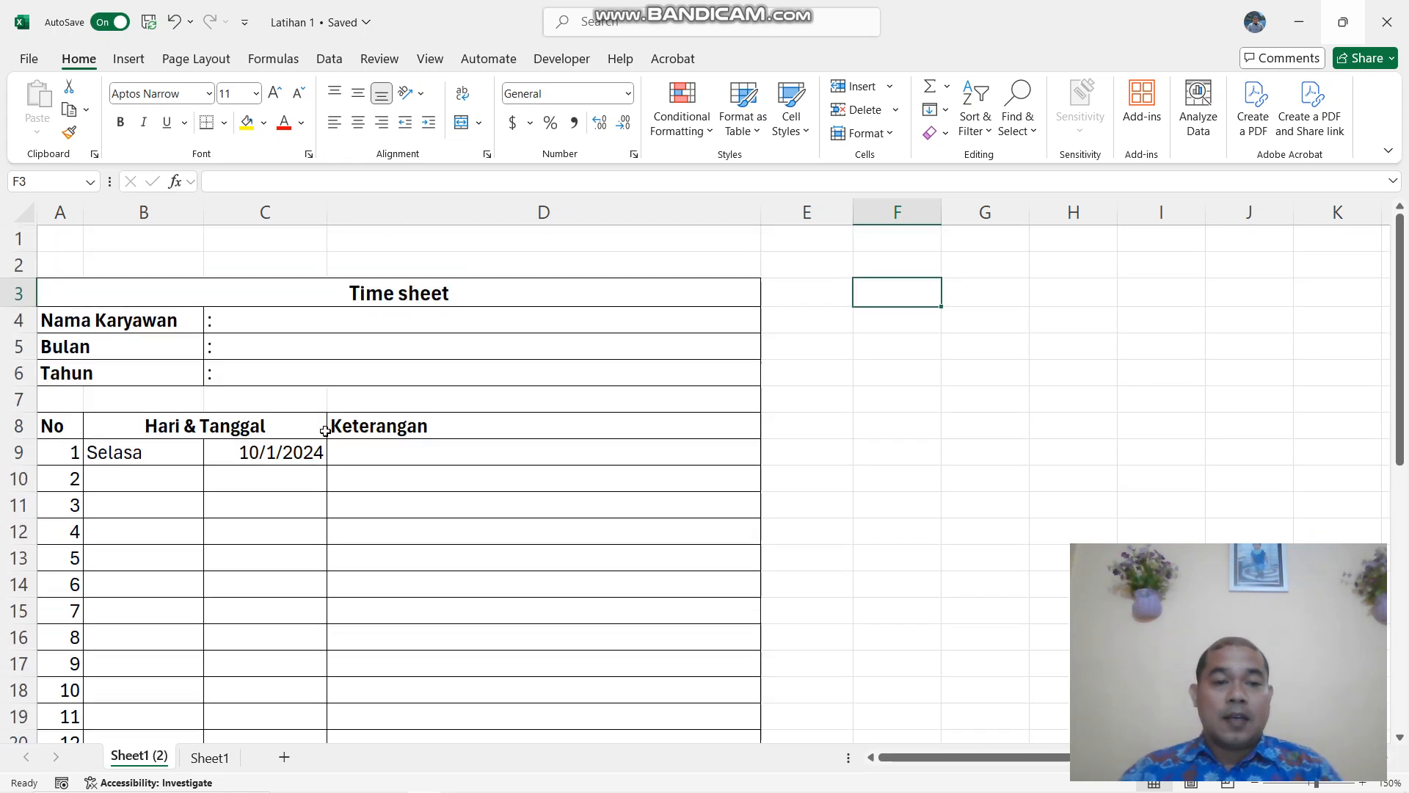
{"action": "left_click", "coordinate": [153, 488]}
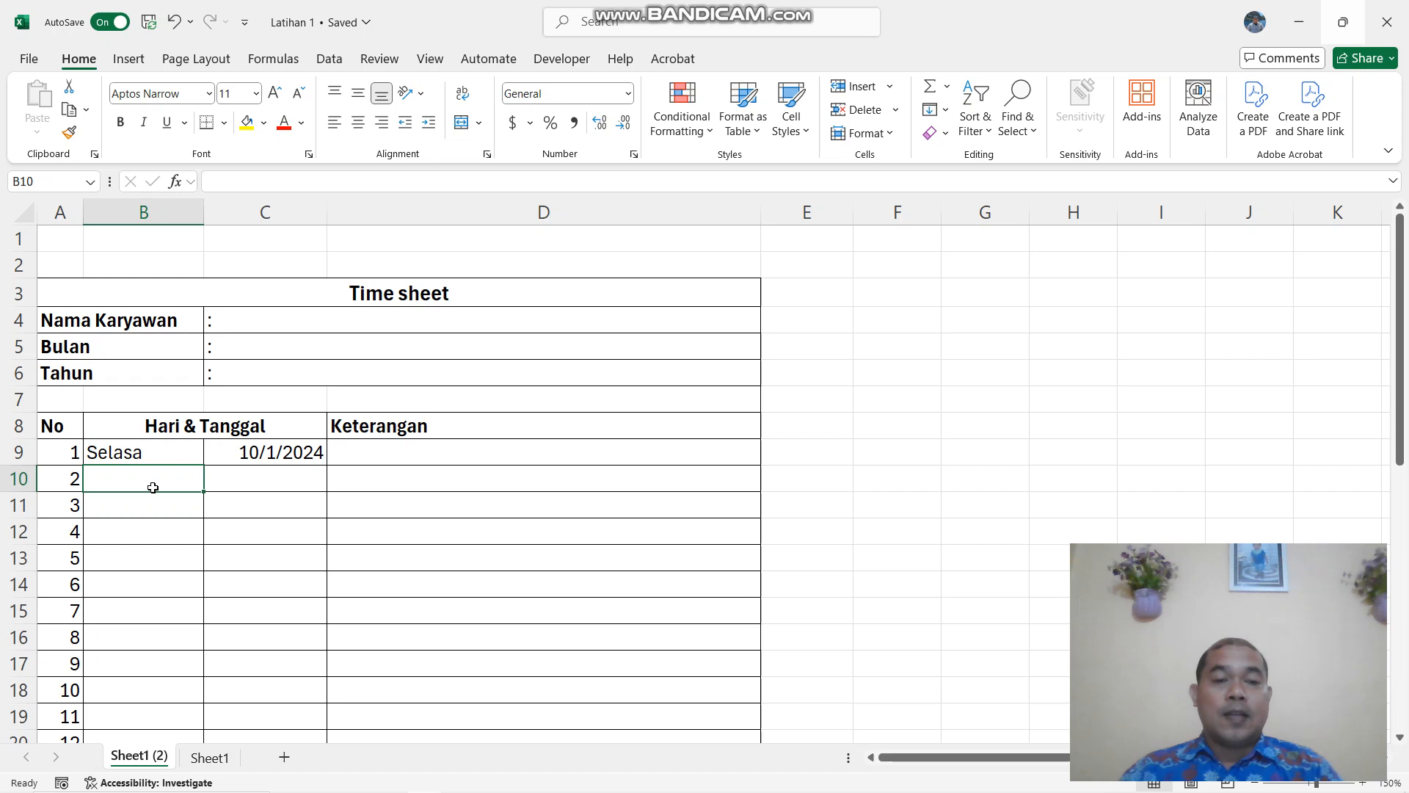
{"action": "scroll", "coordinate": [152, 487], "scroll_direction": "down", "scroll_amount": 1}
{"action": "scroll", "coordinate": [153, 488], "scroll_direction": "up", "scroll_amount": 1}
{"action": "left_click", "coordinate": [270, 457]}
{"action": "left_click", "coordinate": [270, 473]}
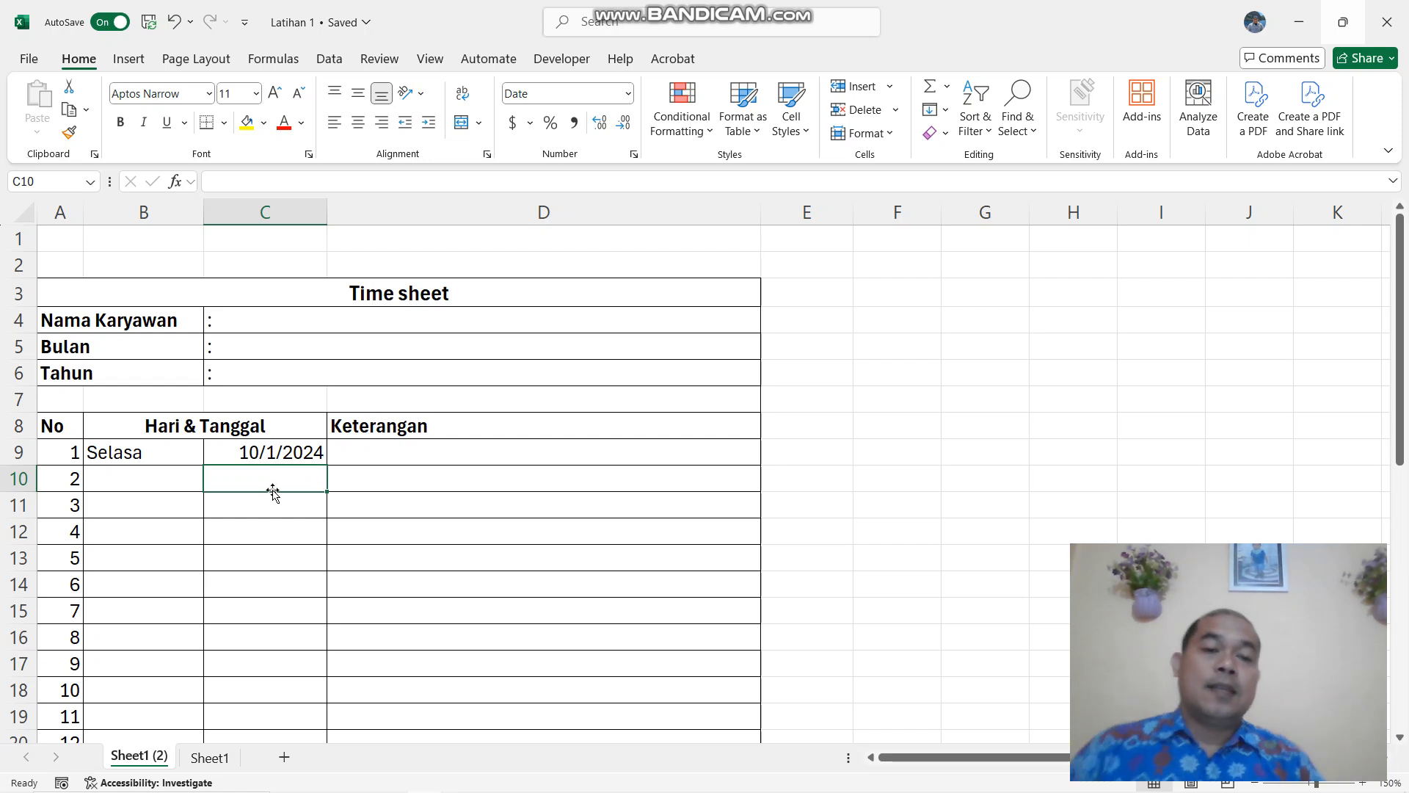
{"action": "left_click", "coordinate": [276, 499]}
{"action": "left_click", "coordinate": [277, 481]}
{"action": "left_click", "coordinate": [277, 507]}
{"action": "left_click", "coordinate": [280, 478]}
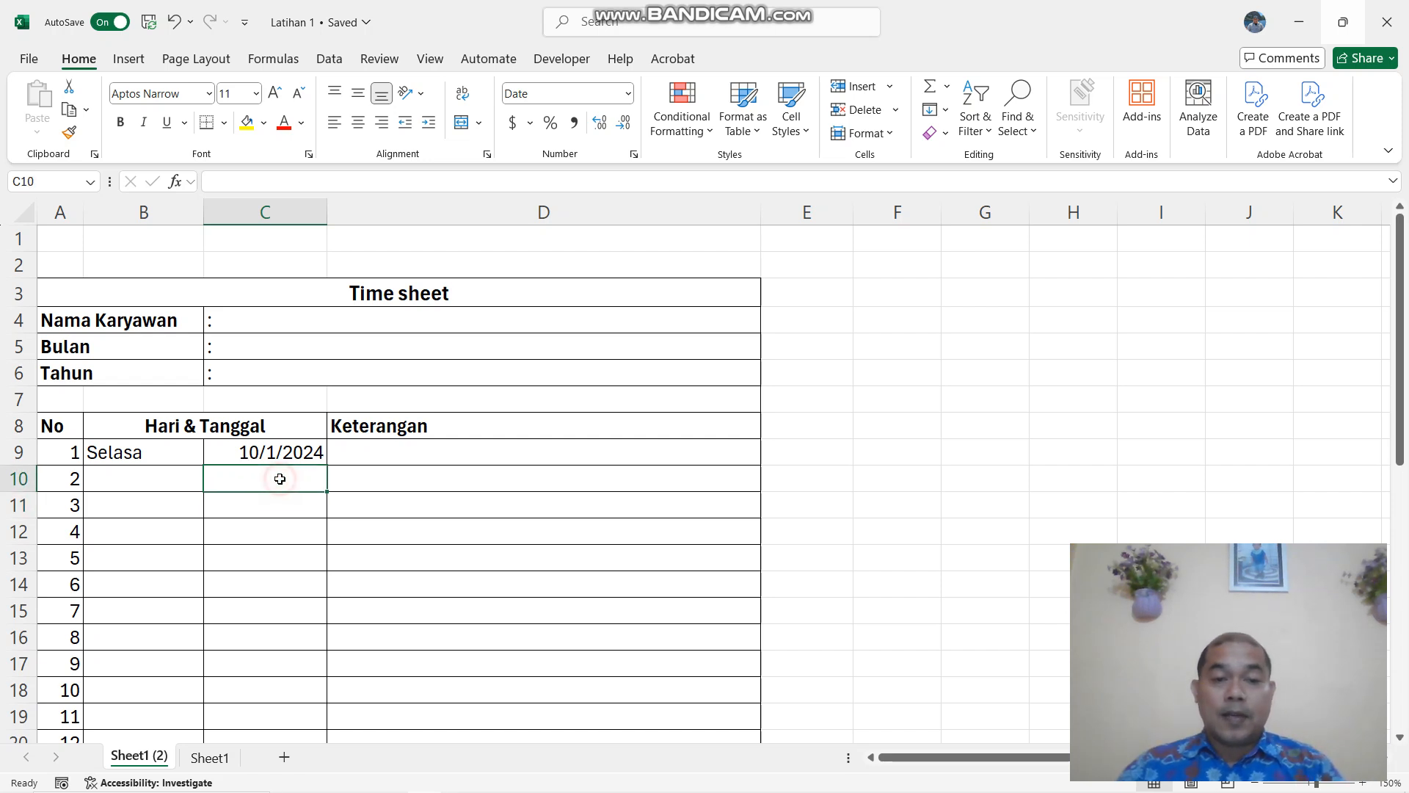
{"action": "left_click", "coordinate": [283, 508]}
{"action": "left_click", "coordinate": [289, 479]}
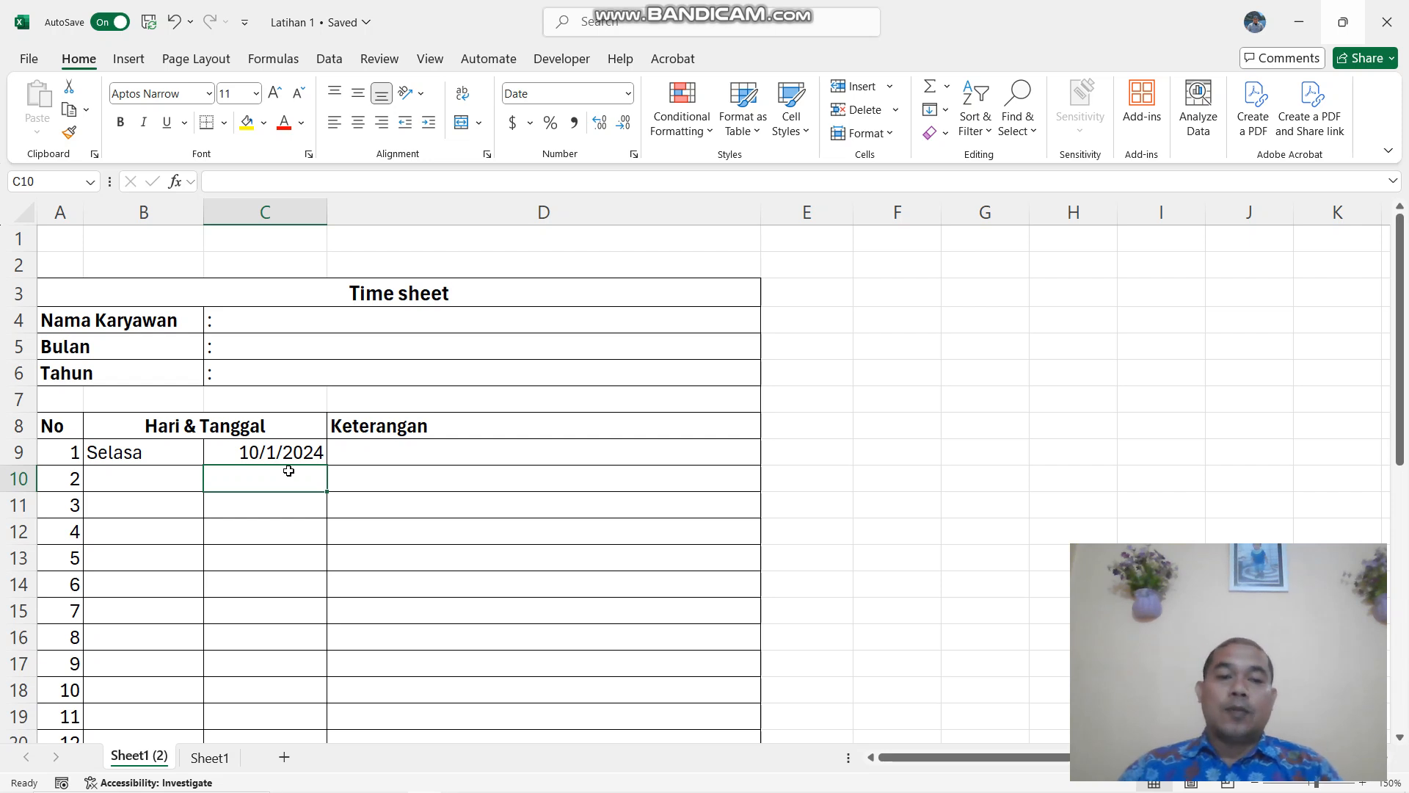
{"action": "key", "text": "Up"}
{"action": "key", "text": "Down"}
{"action": "key", "text": "Up"}
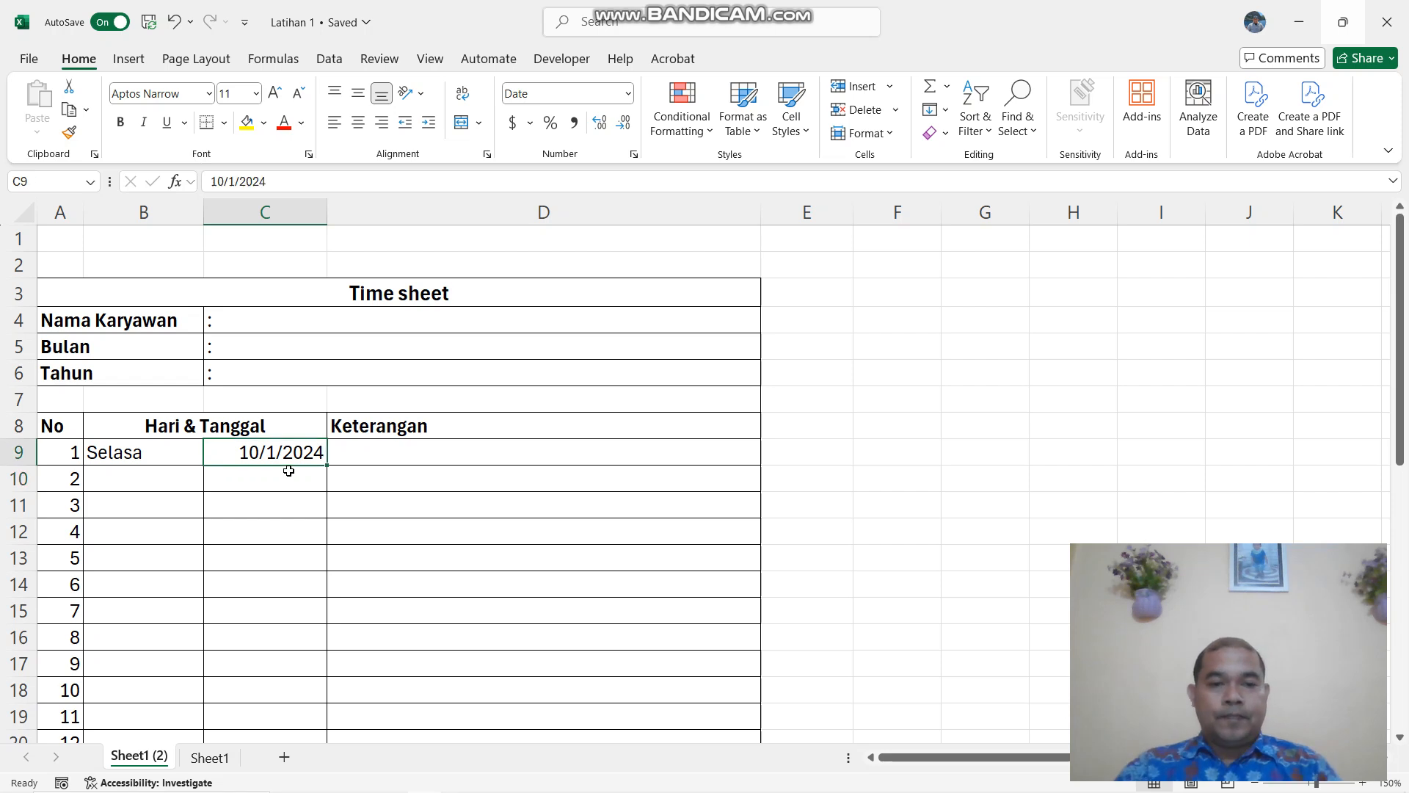
{"action": "key", "text": "Down"}
{"action": "key", "text": "Up"}
Enter the date 10/2/2024 in cell C10, beneath the first date of the time sheet.
{"action": "key", "text": "Down"}
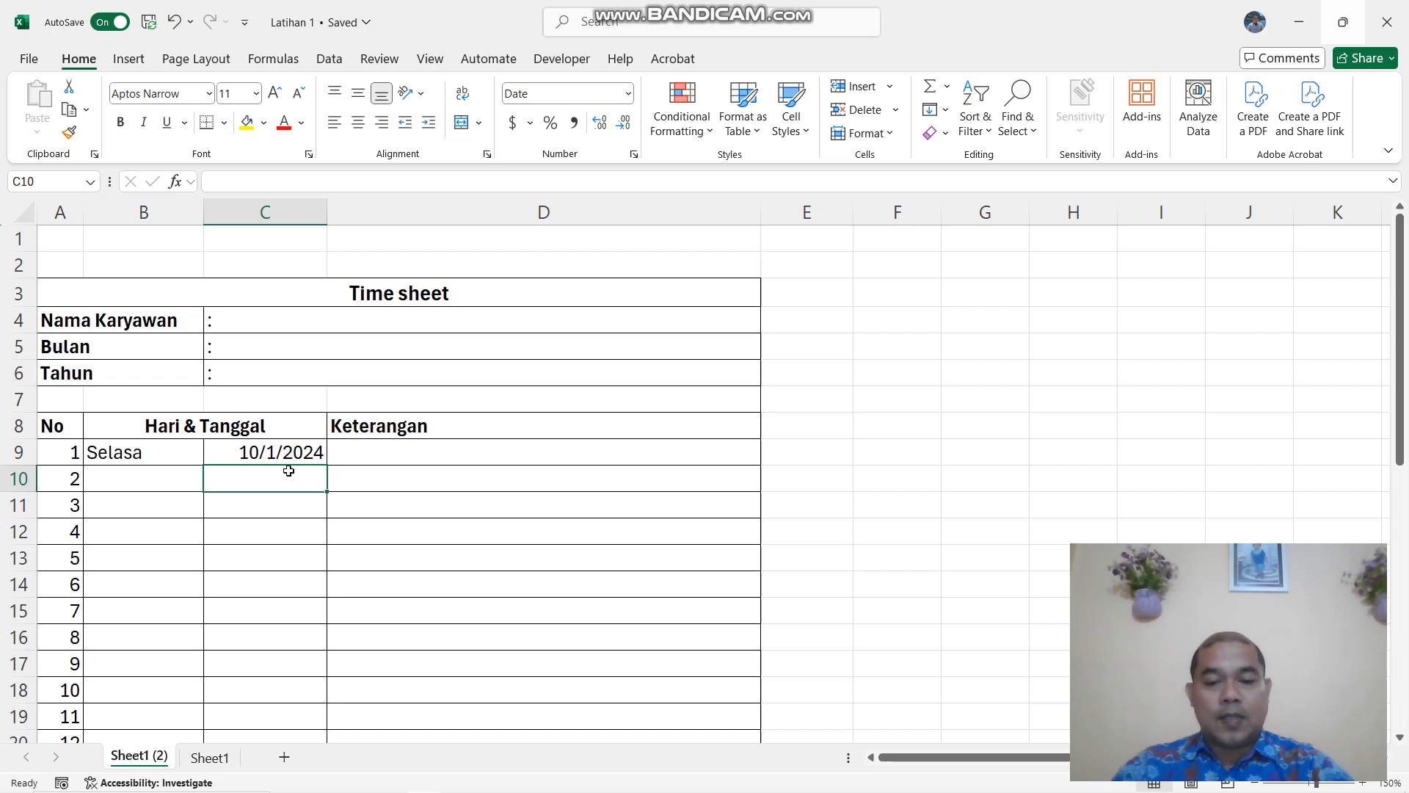
{"action": "type", "text": "10/"}
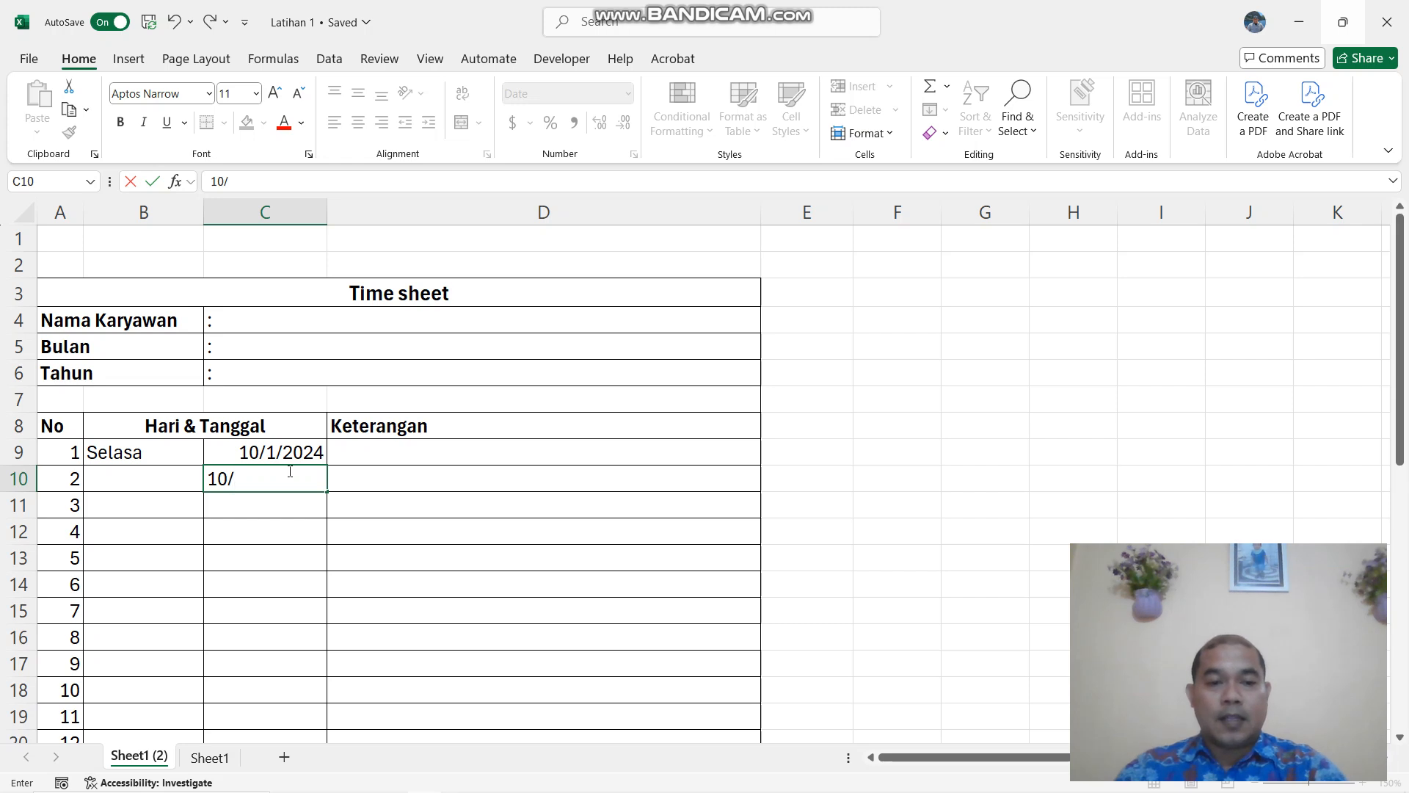
{"action": "type", "text": "2/2024"}
{"action": "key", "text": "Return"}
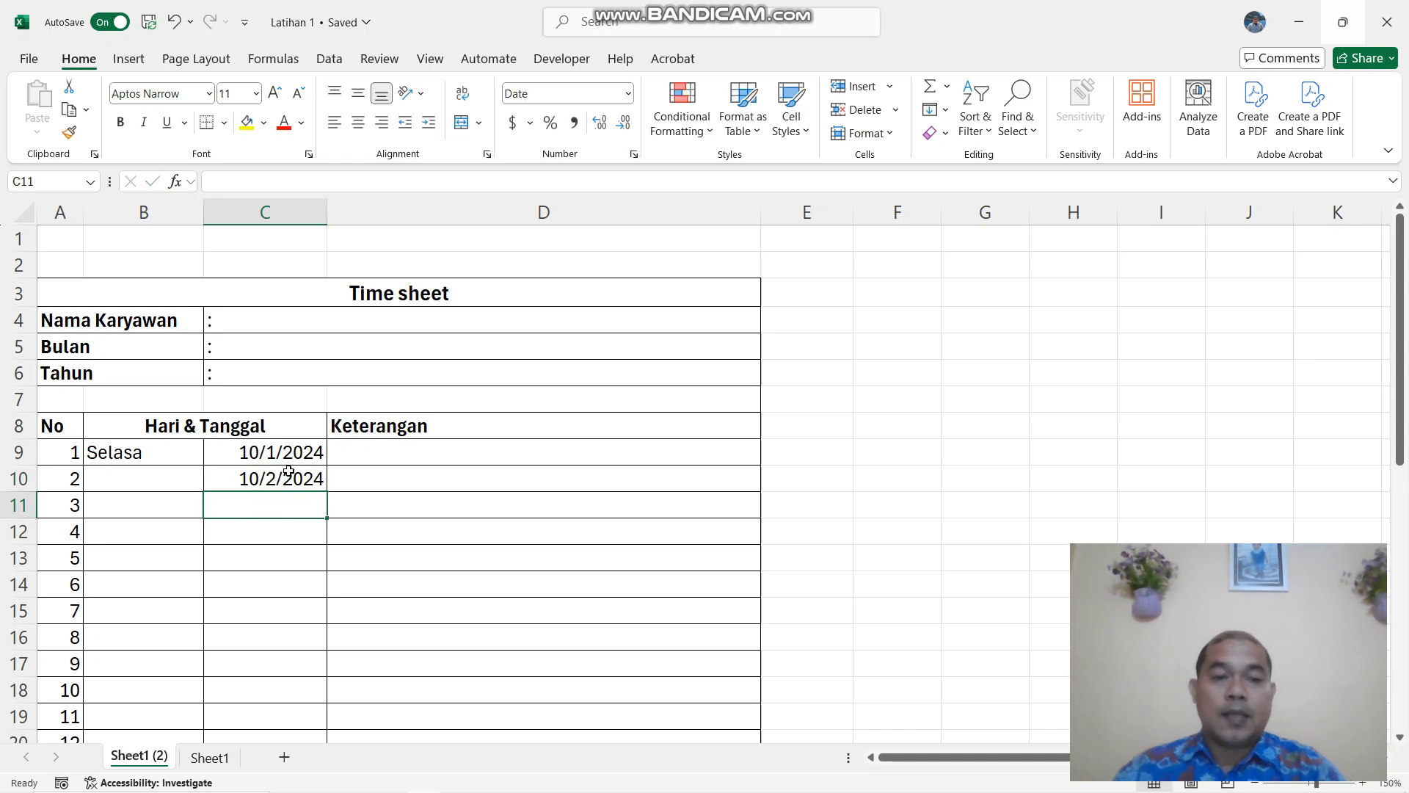
Clear the second date from cell C10.
{"action": "scroll", "coordinate": [289, 515], "scroll_direction": "down", "scroll_amount": 1}
{"action": "scroll", "coordinate": [285, 512], "scroll_direction": "down", "scroll_amount": 1}
{"action": "scroll", "coordinate": [284, 513], "scroll_direction": "up", "scroll_amount": 1}
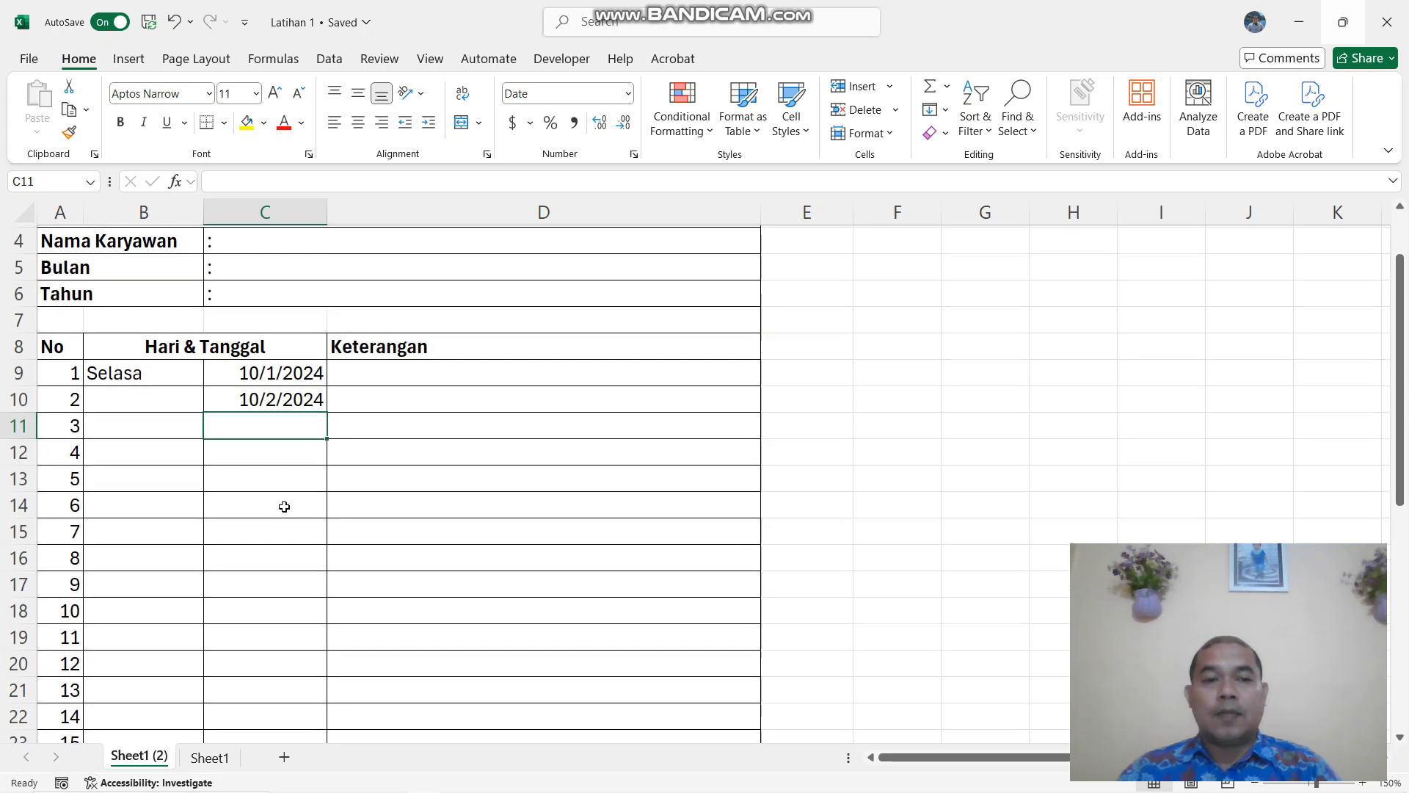
{"action": "left_click", "coordinate": [278, 400]}
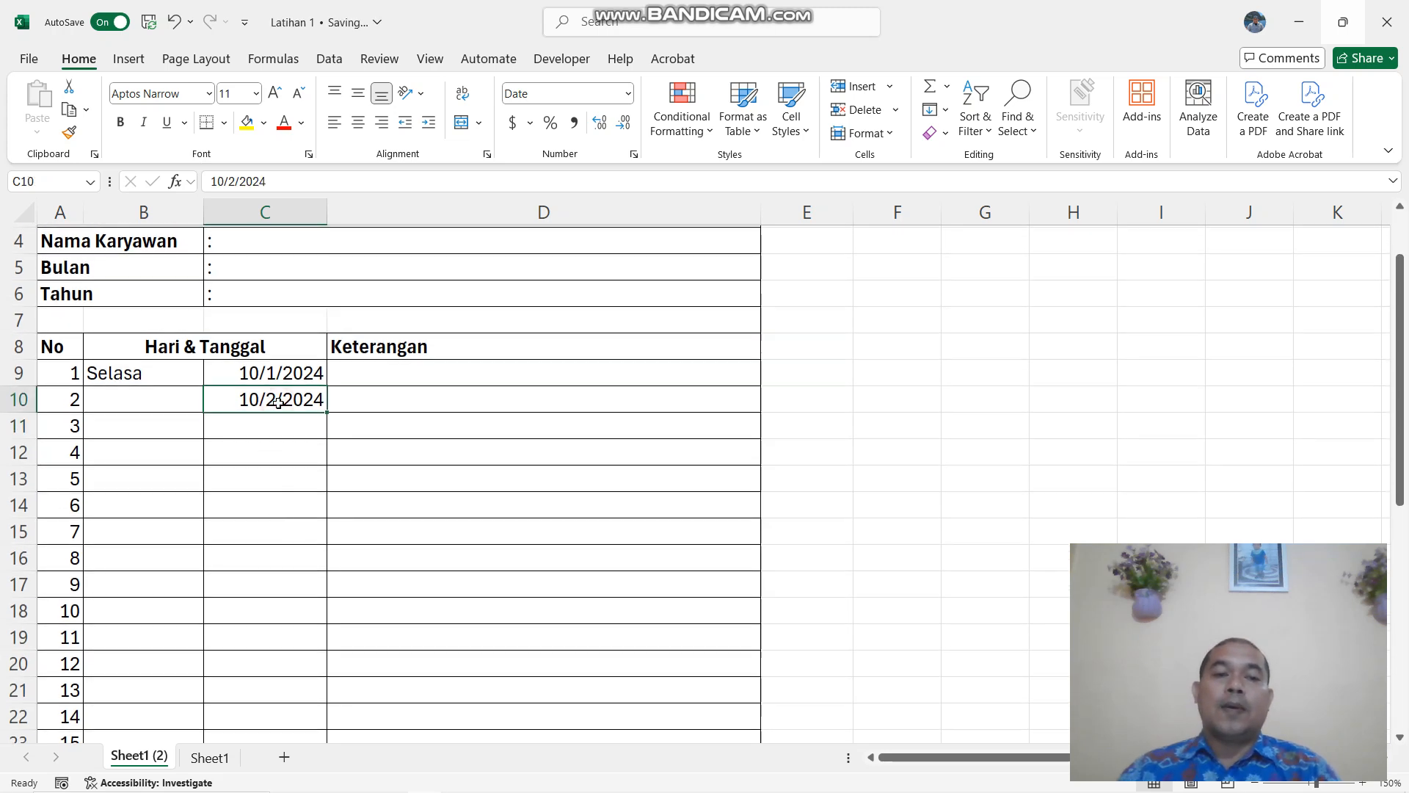
{"action": "left_click", "coordinate": [284, 432]}
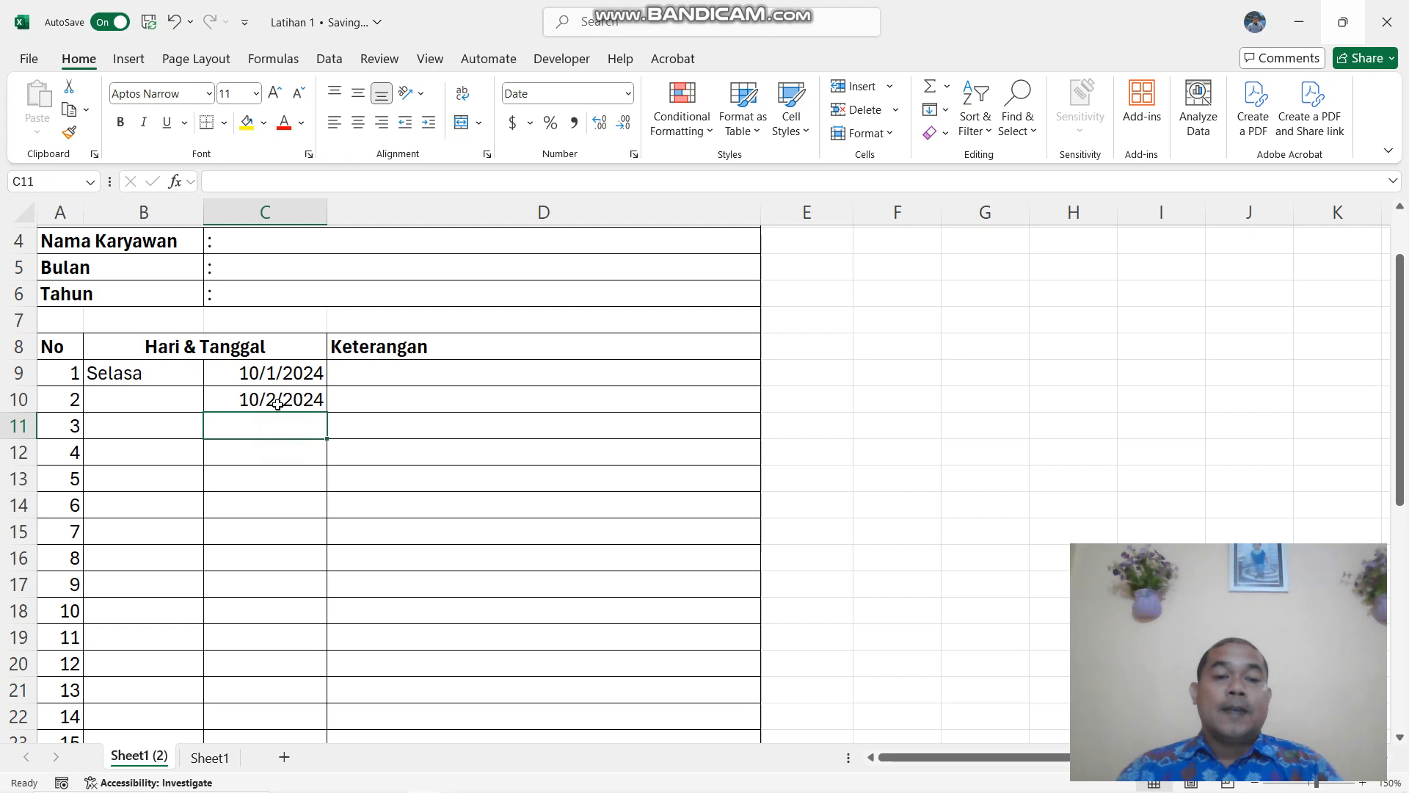
{"action": "left_click", "coordinate": [277, 402]}
{"action": "key", "text": "Delete"}
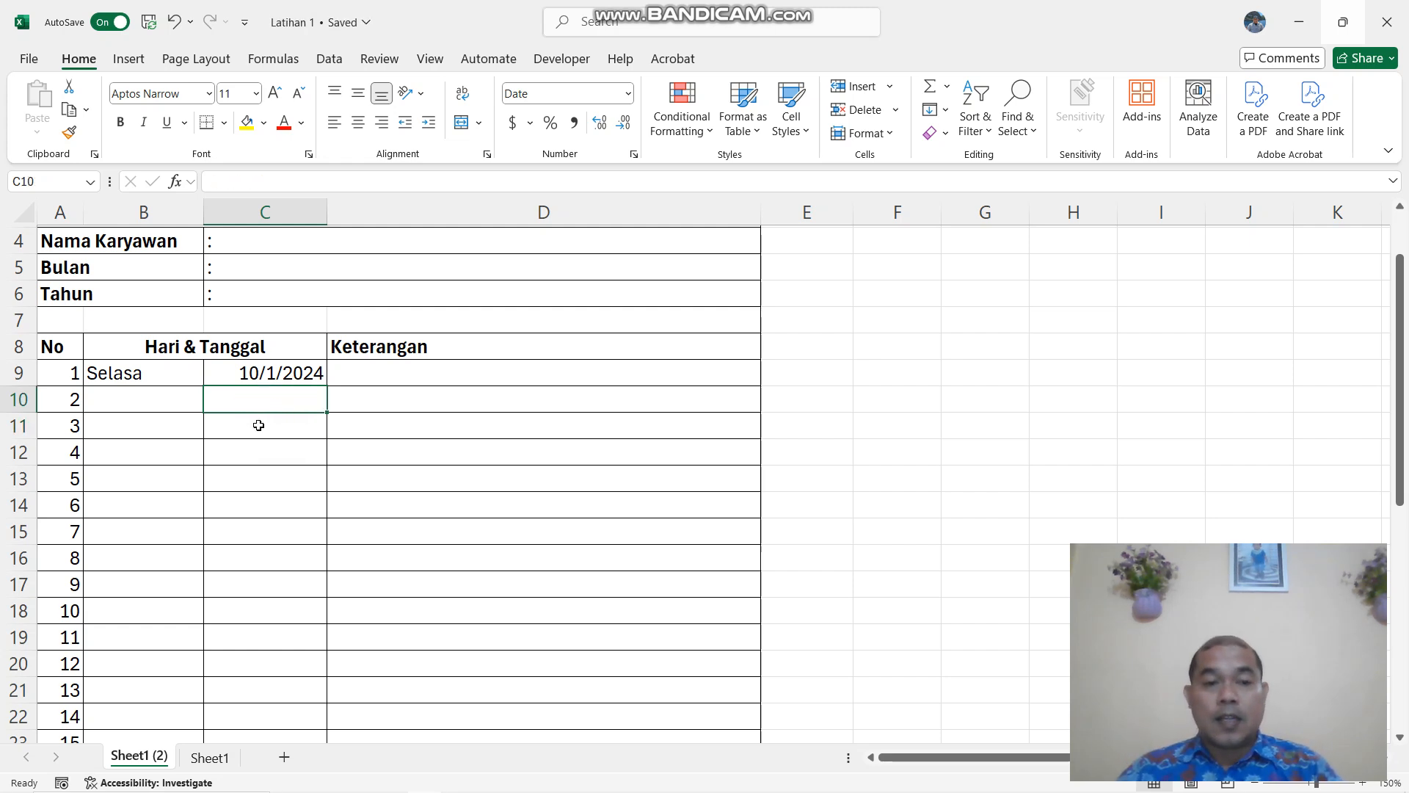
Clear the first date from cell C9 and inspect the weekday formula in cell B9.
{"action": "left_click", "coordinate": [284, 376]}
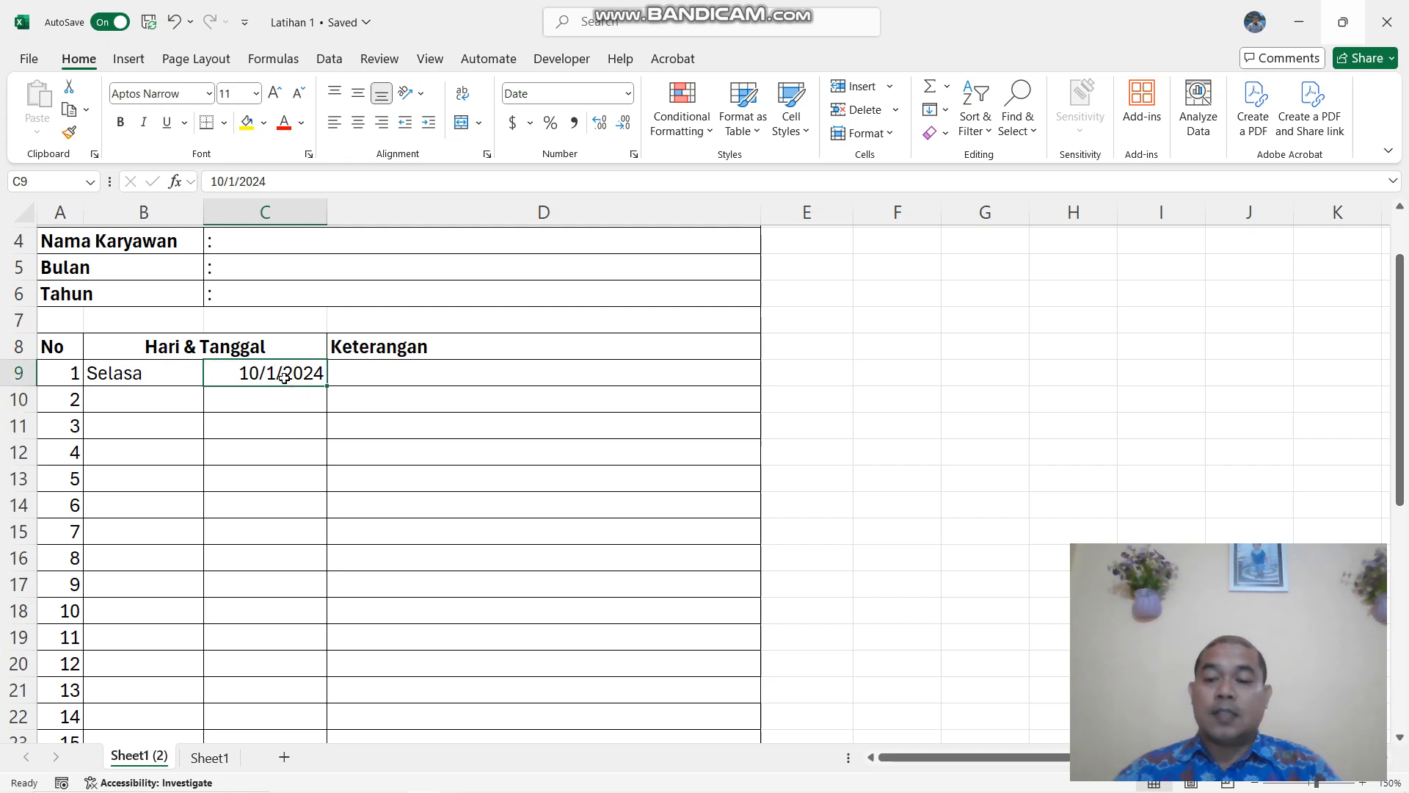
{"action": "key", "text": "Delete"}
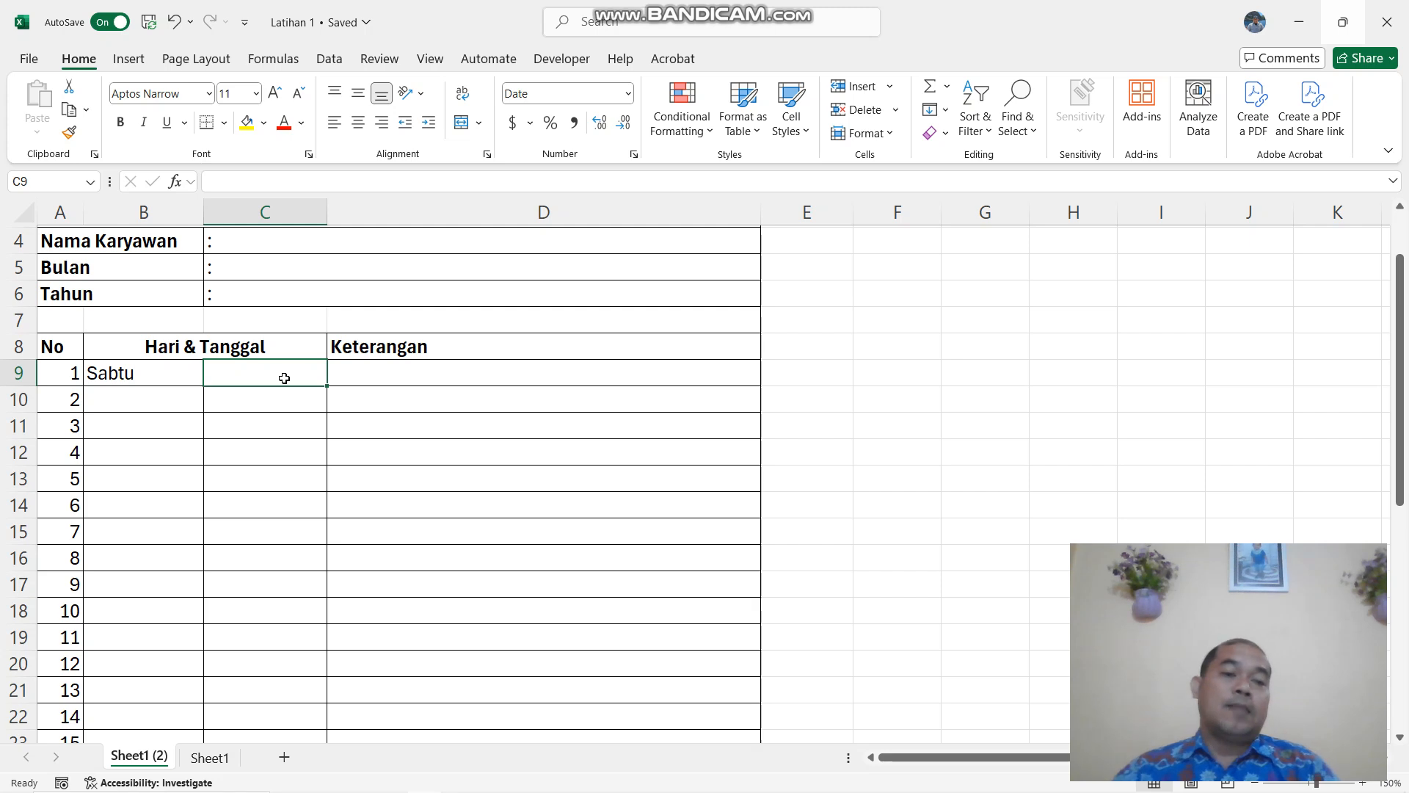
{"action": "left_click", "coordinate": [198, 451]}
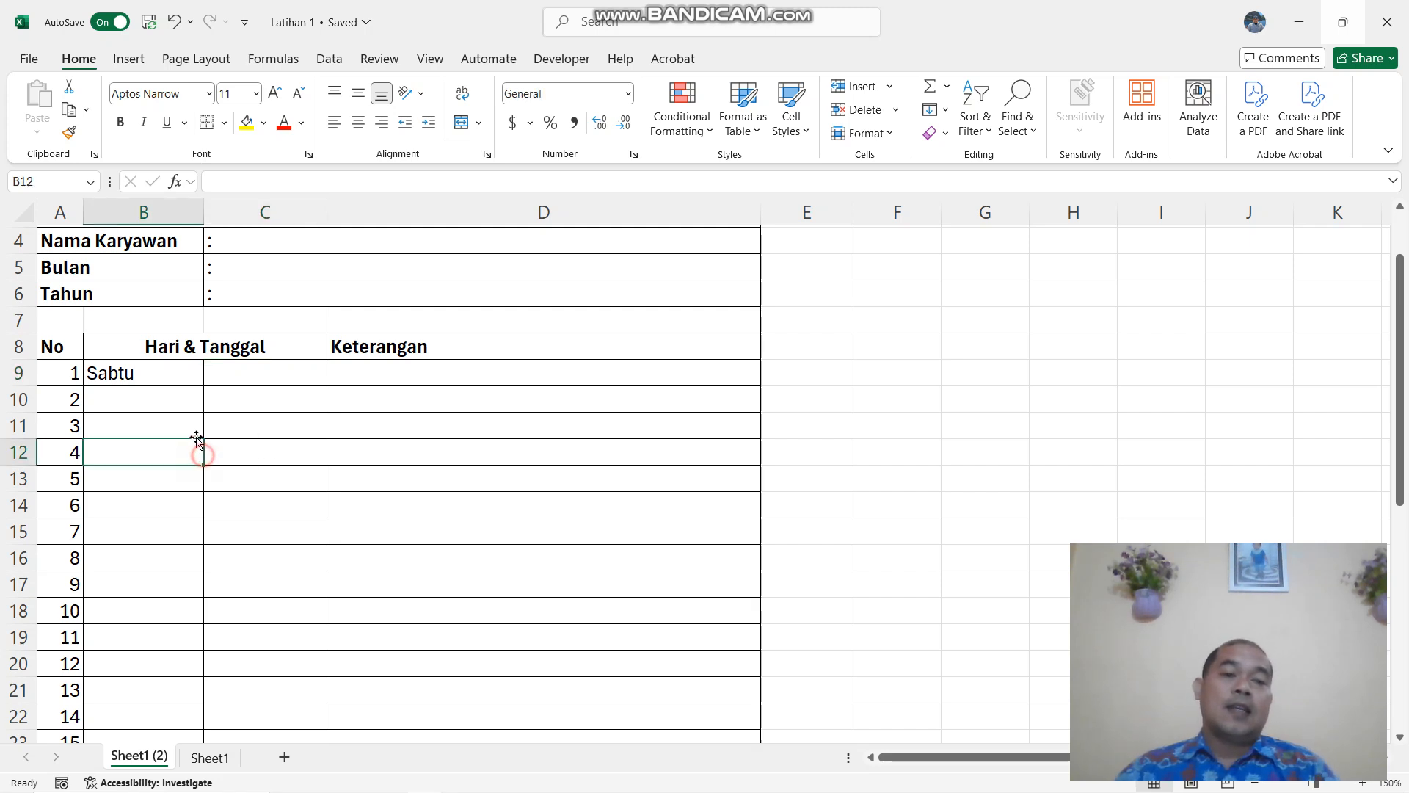
{"action": "left_click", "coordinate": [170, 379]}
{"action": "left_click", "coordinate": [258, 427]}
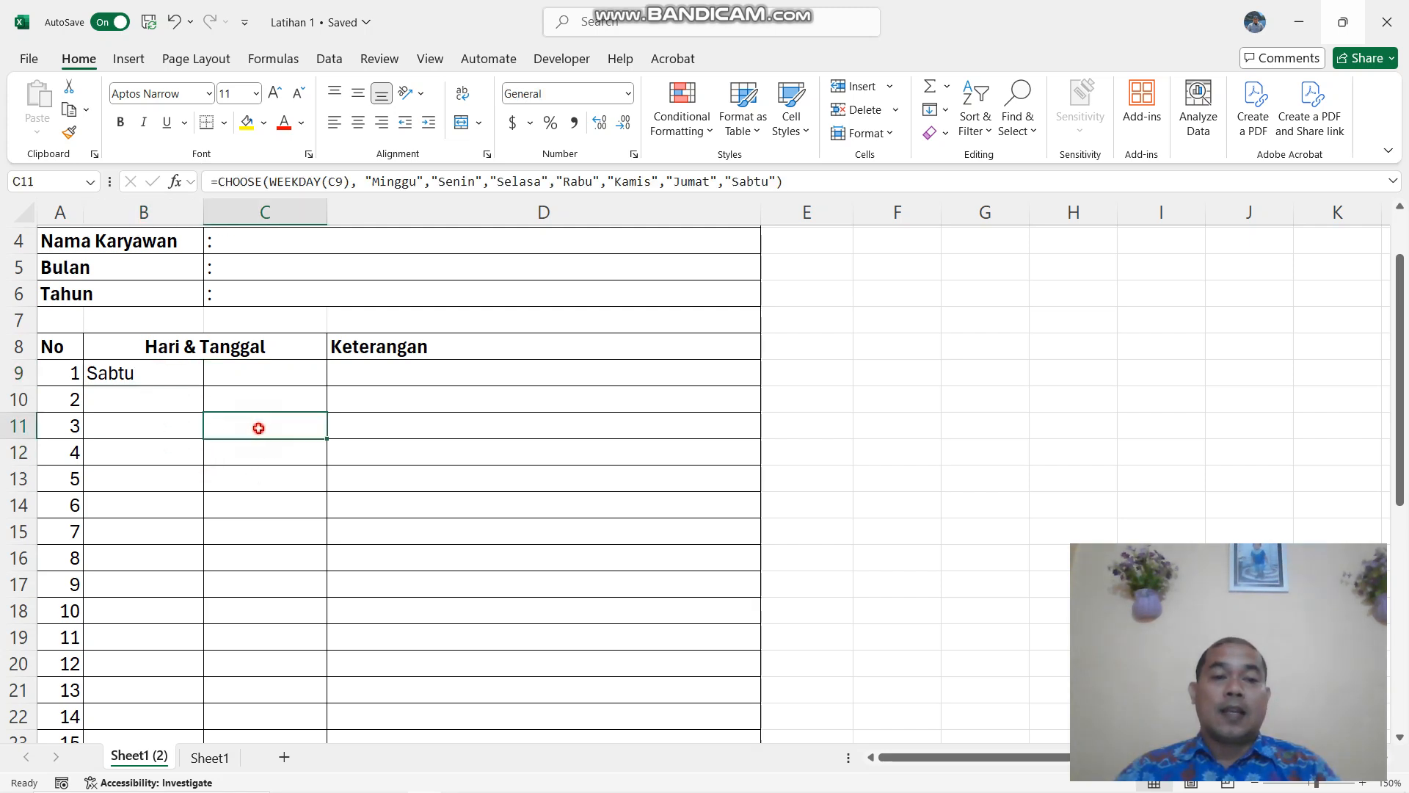
{"action": "left_click", "coordinate": [141, 379]}
{"action": "left_click", "coordinate": [235, 400]}
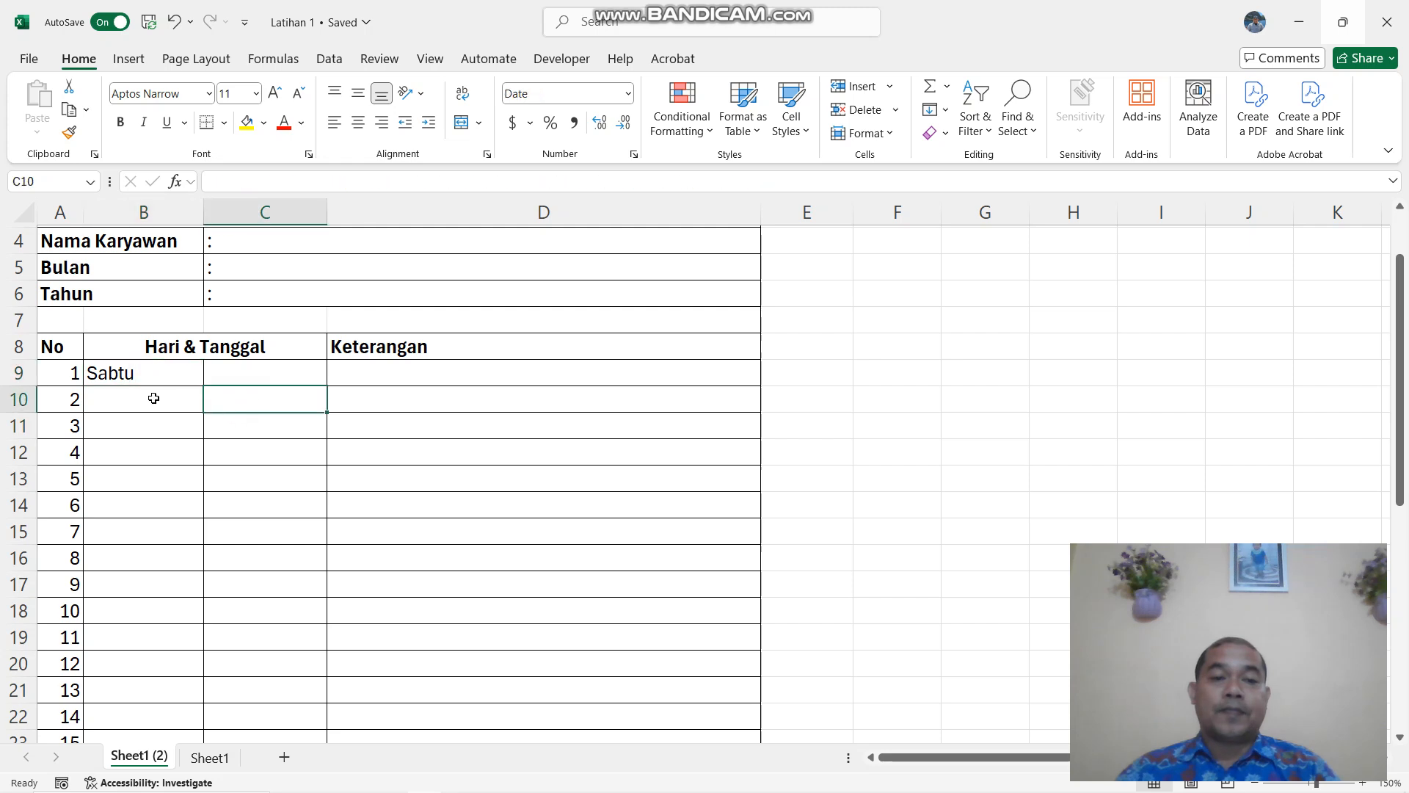
{"action": "left_click", "coordinate": [160, 380]}
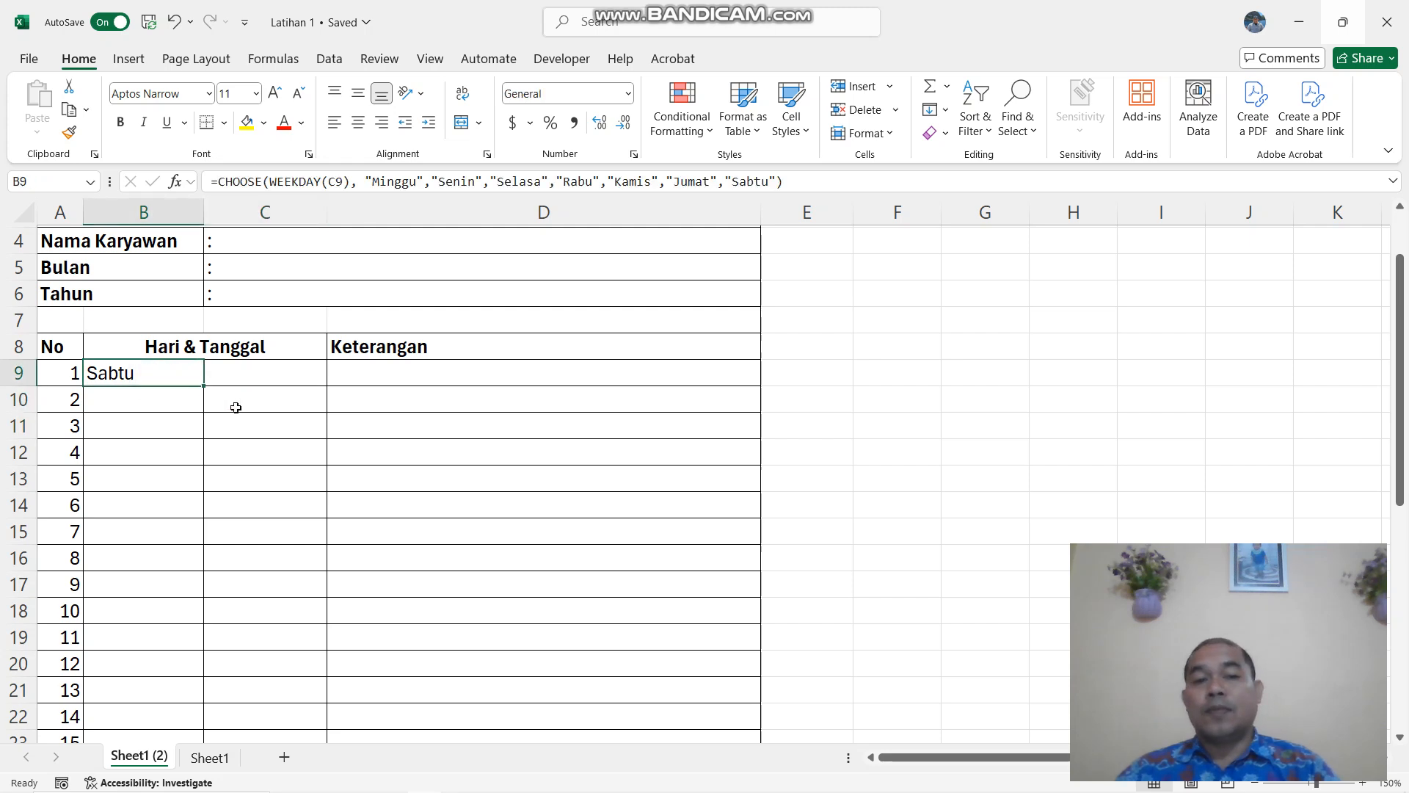
Enter 12/1/2024 as the first date of the time sheet in cell C9.
{"action": "left_click", "coordinate": [247, 382]}
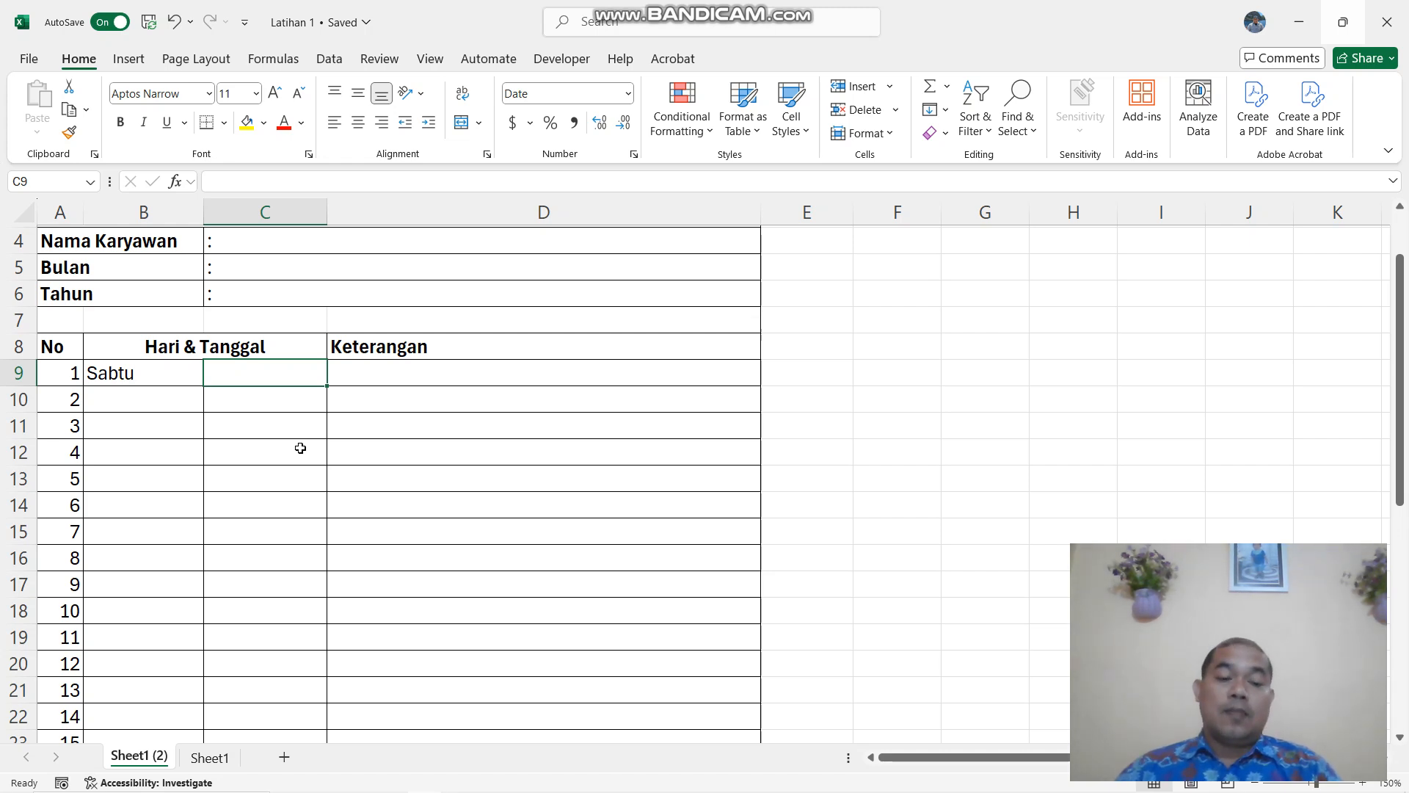
{"action": "type", "text": "12/"}
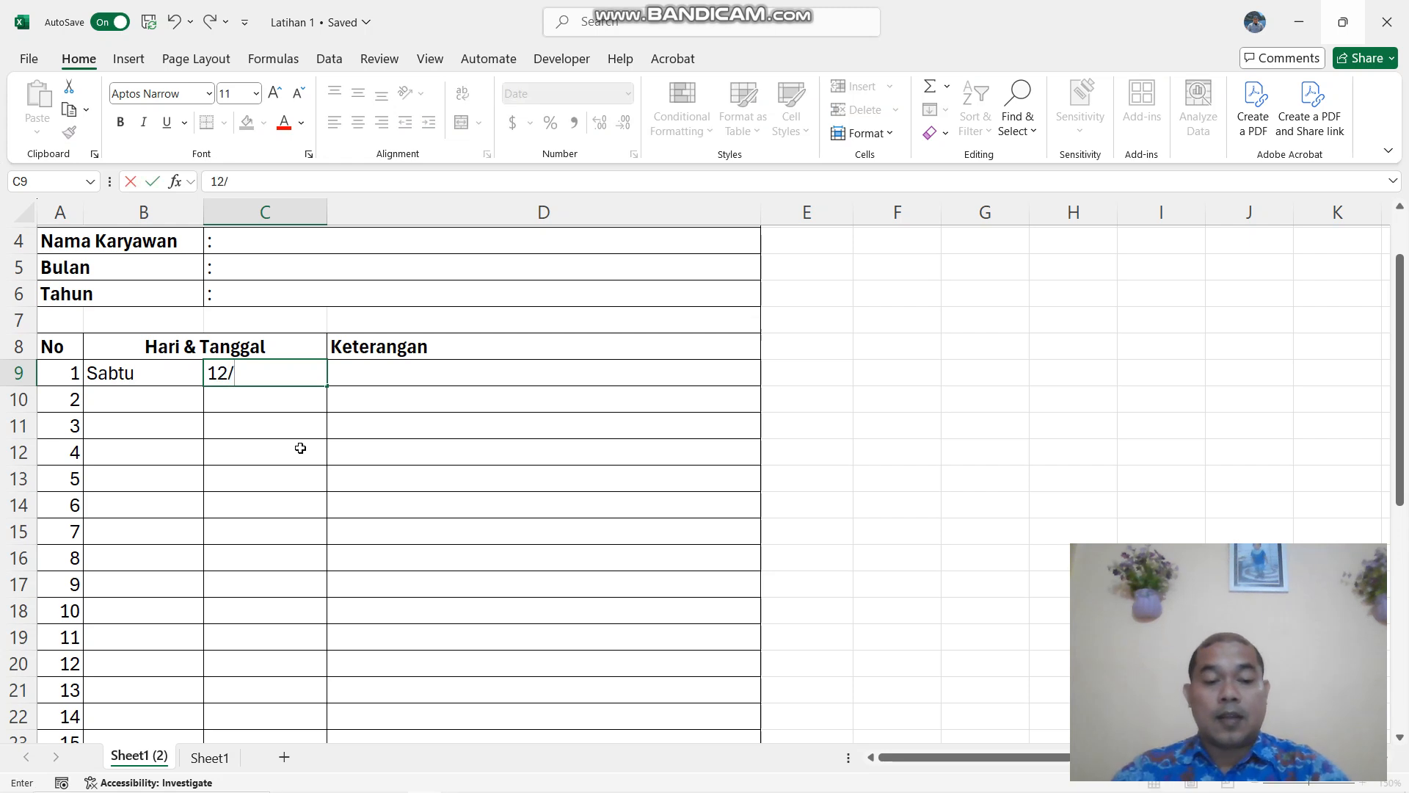
{"action": "type", "text": "1/2024"}
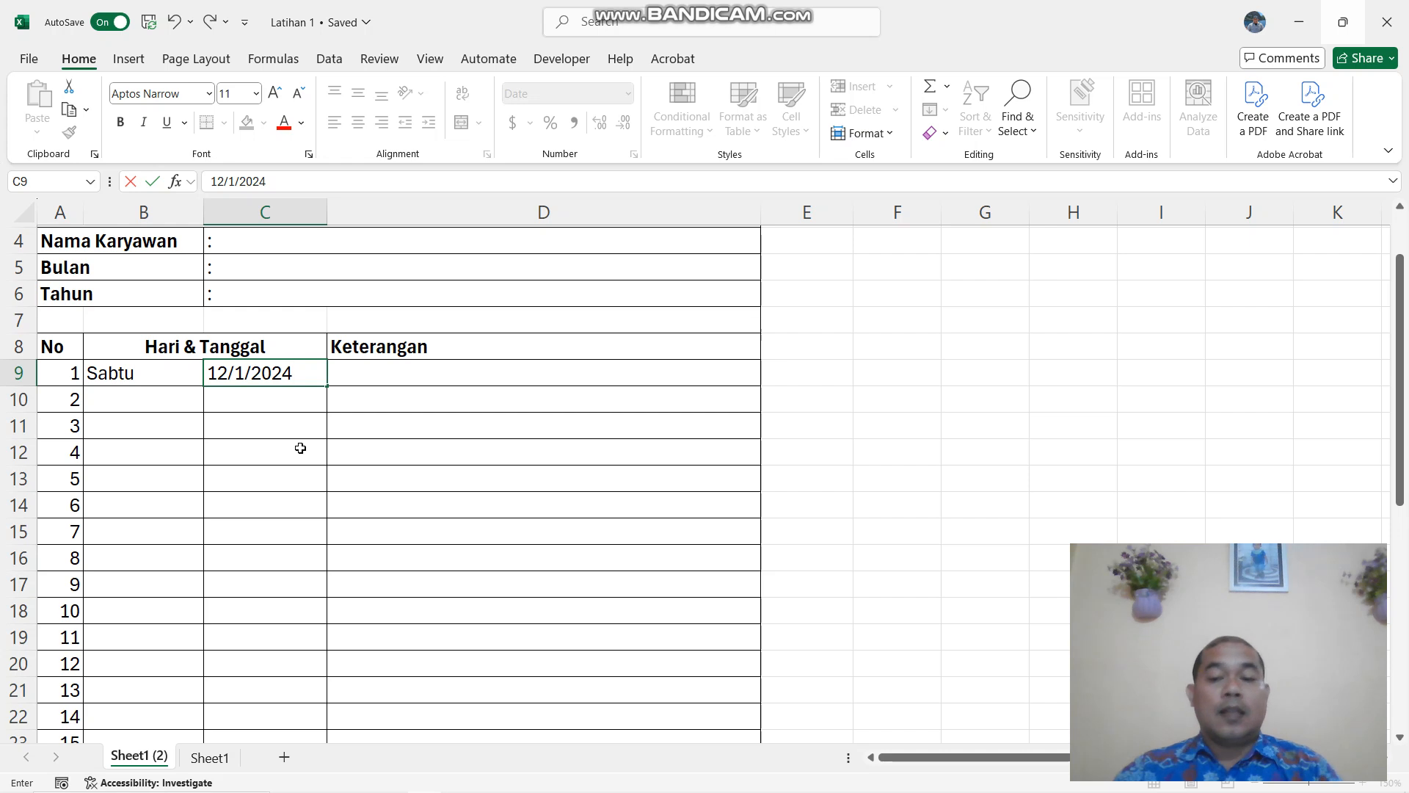
{"action": "key", "text": "Return"}
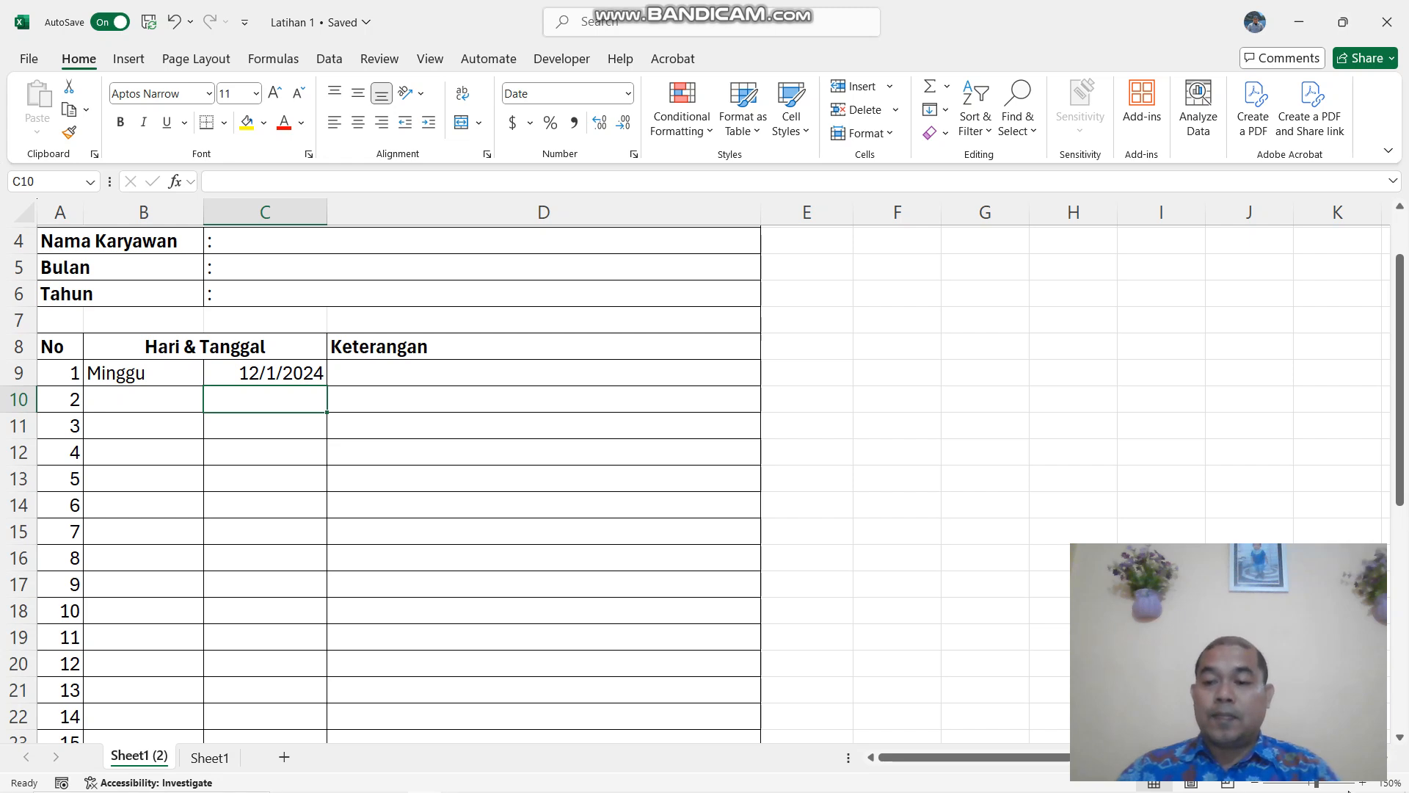
Check the weekday of December 1, 2024 in the system calendar, and return to the worksheet.
{"action": "mouse_move", "coordinate": [1348, 791]}
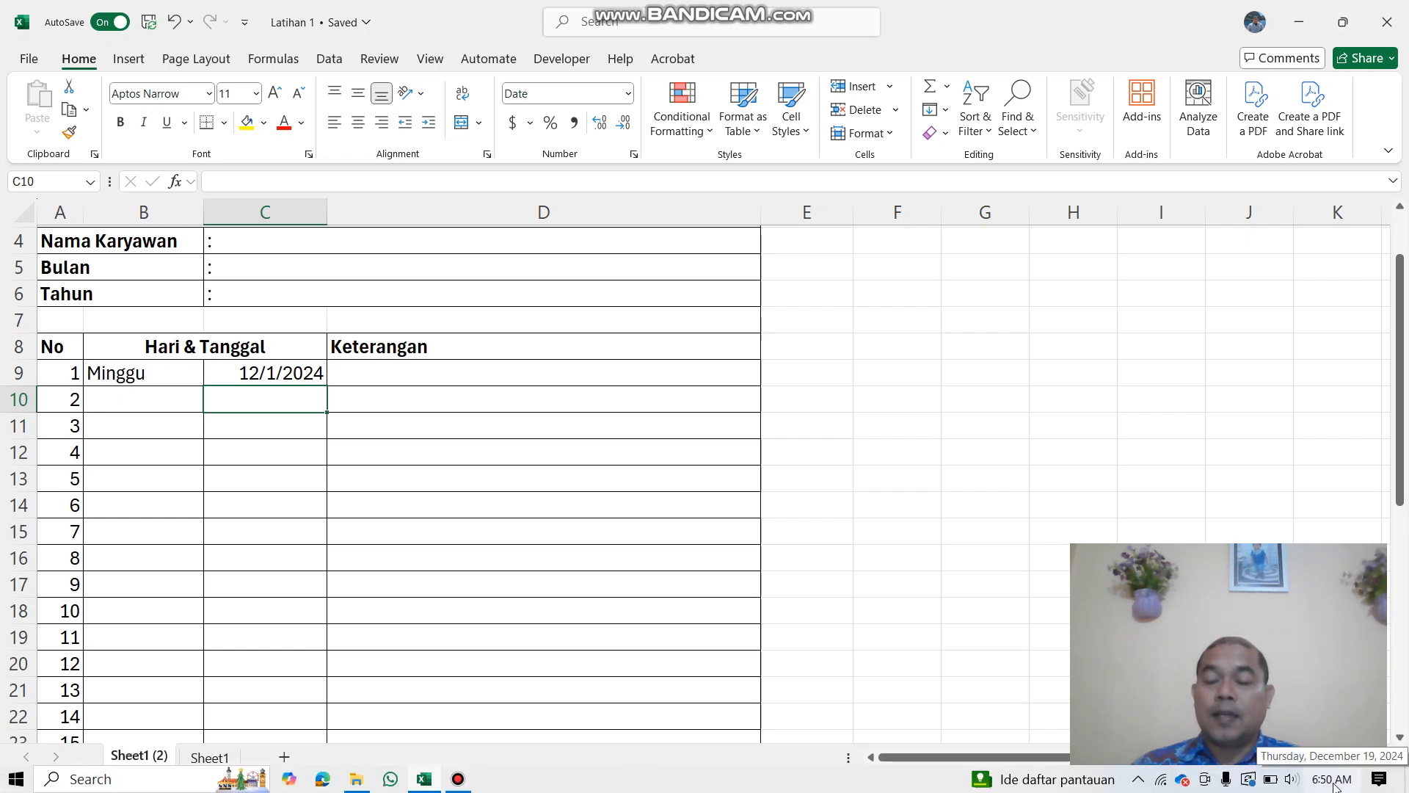
{"action": "left_click", "coordinate": [1334, 784]}
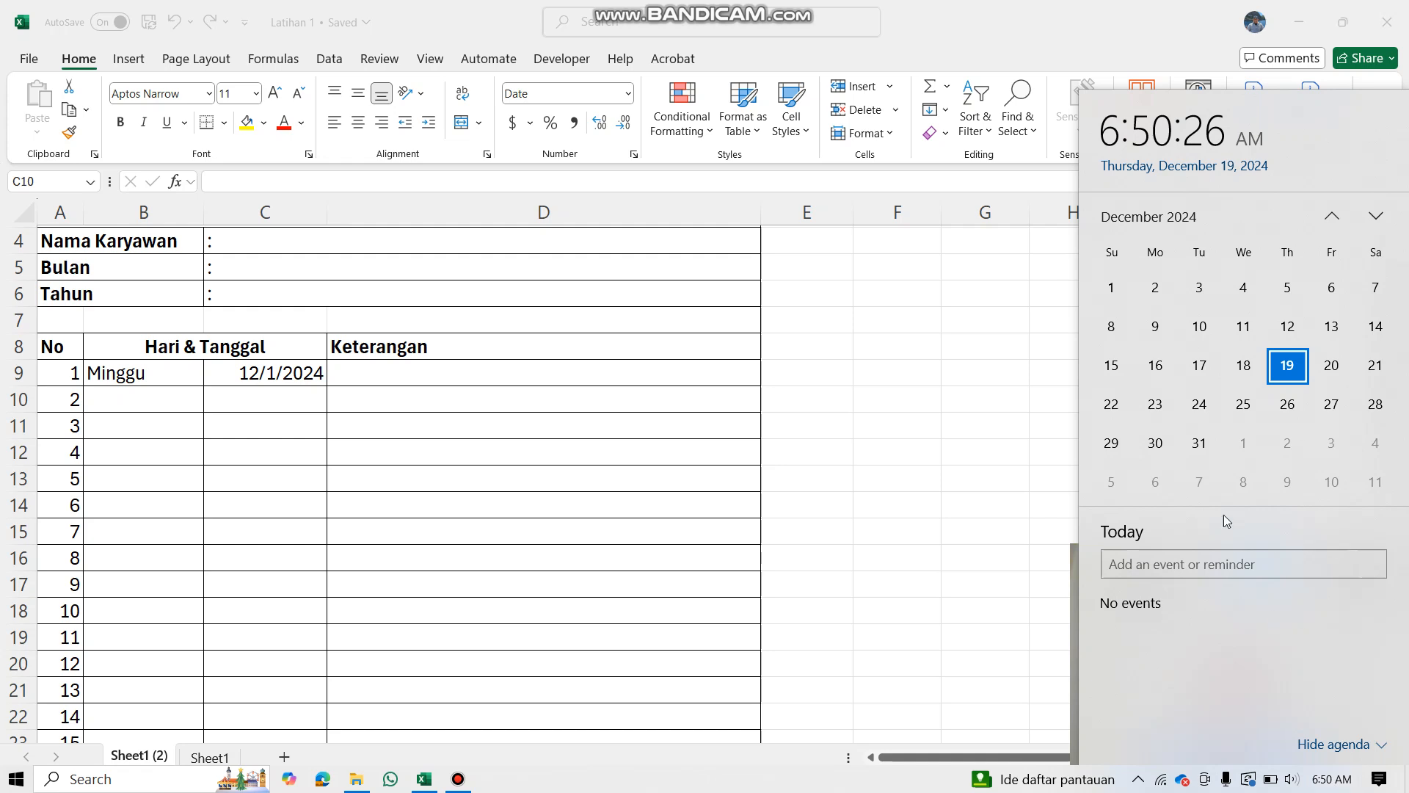
{"action": "left_click", "coordinate": [570, 461]}
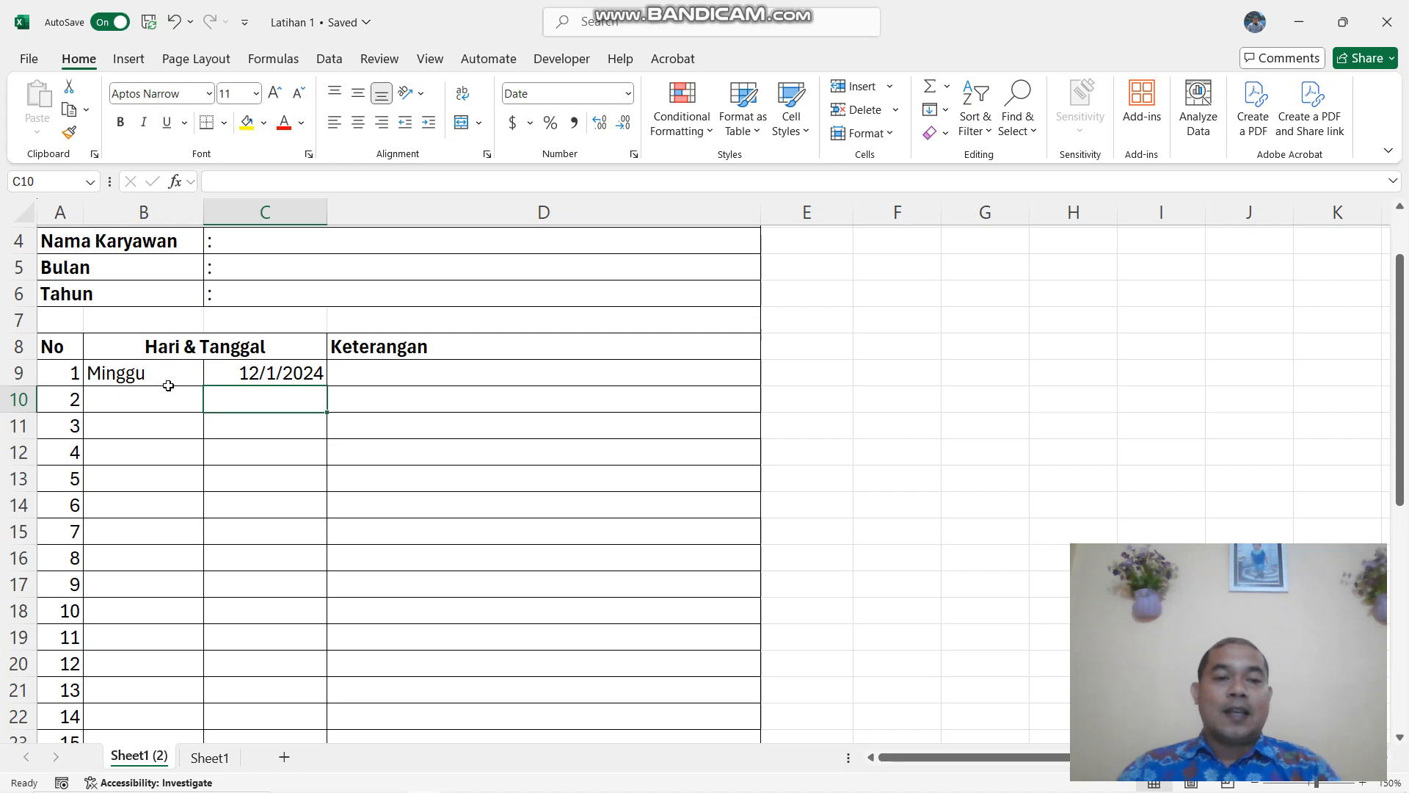
Copy the weekday formula from cell B9 into the day cells B10:B38.
{"action": "left_click", "coordinate": [278, 375]}
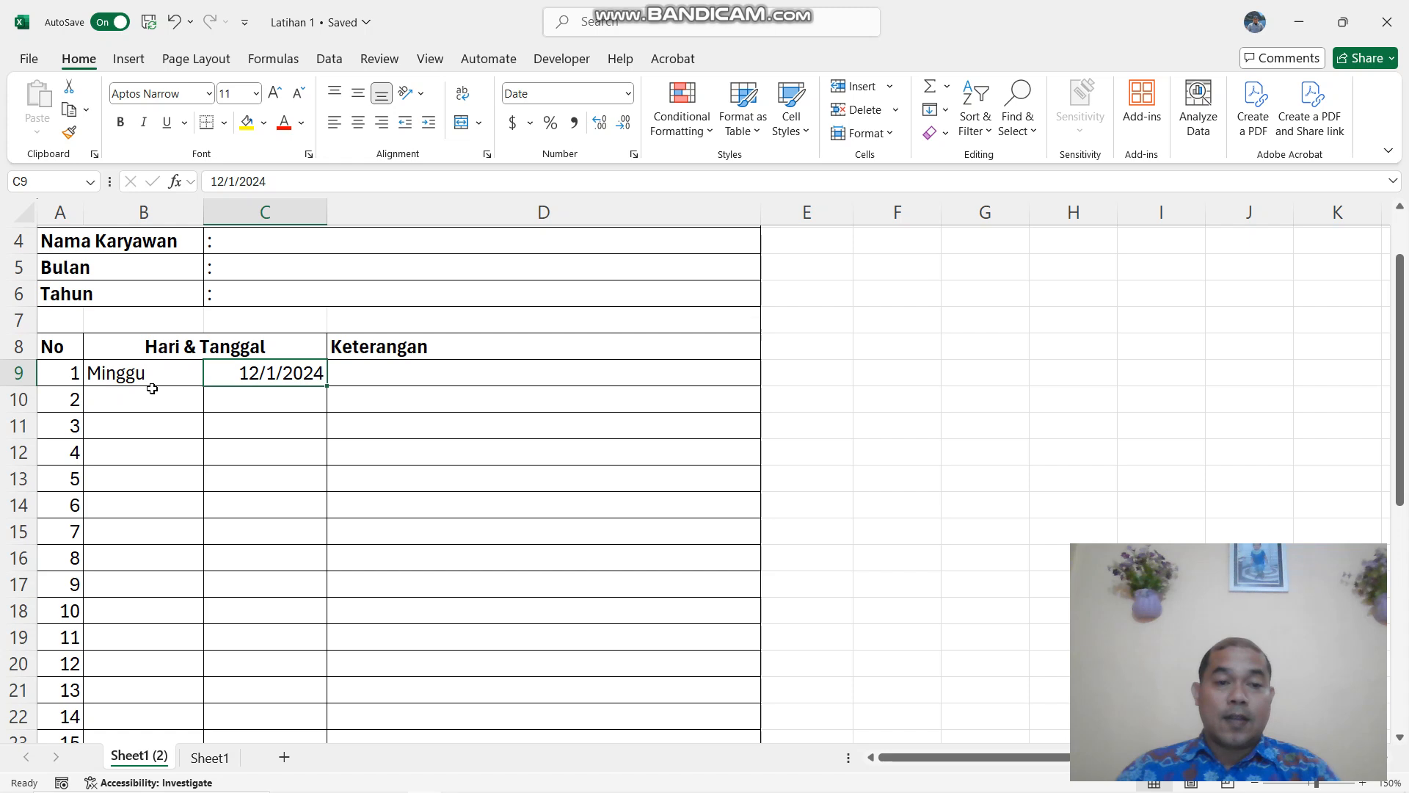
{"action": "left_click", "coordinate": [169, 368]}
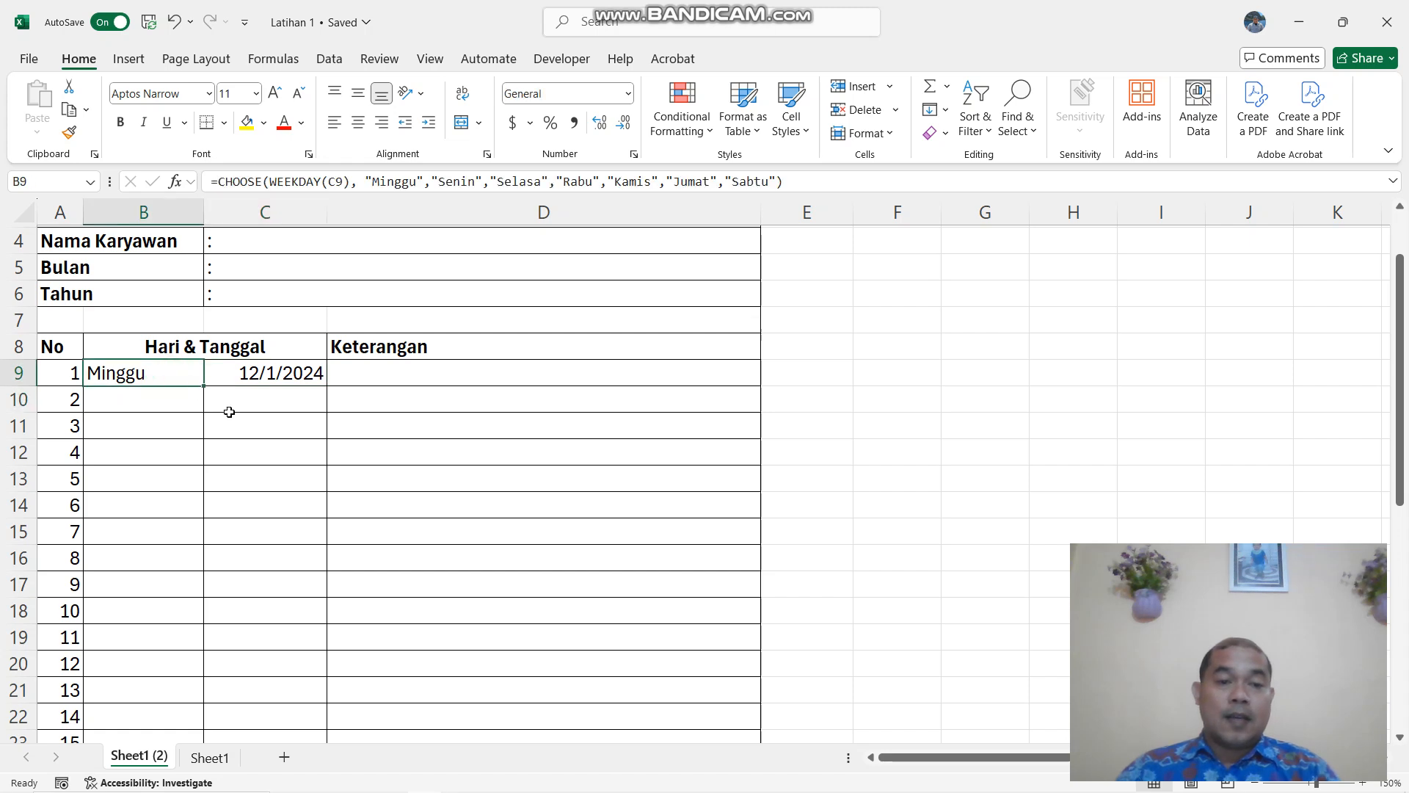
{"action": "scroll", "coordinate": [228, 410], "scroll_direction": "down", "scroll_amount": 1}
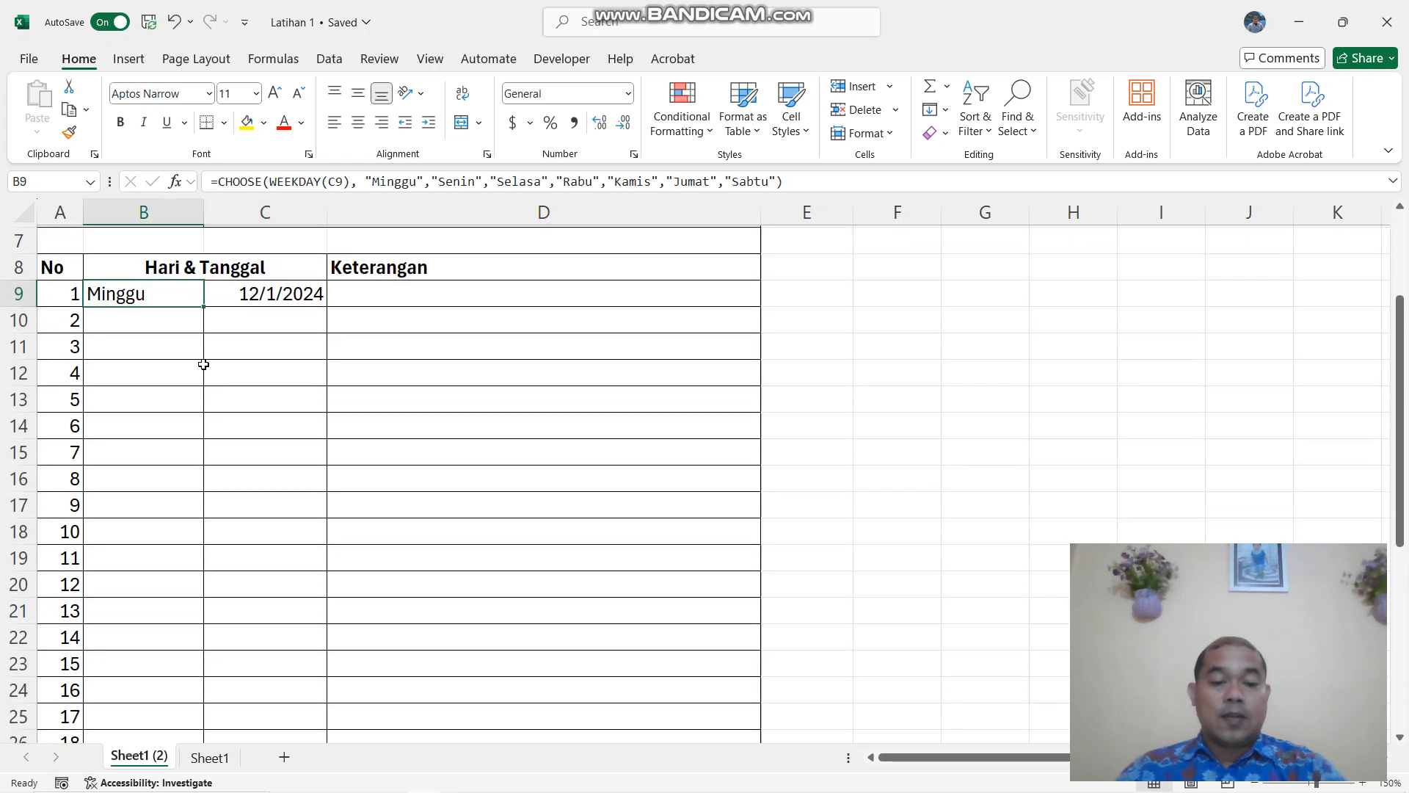
{"action": "key", "text": "ctrl+c"}
{"action": "left_click_drag", "start_coordinate": [166, 320], "coordinate": [152, 705]}
{"action": "key", "text": "ctrl+v"}
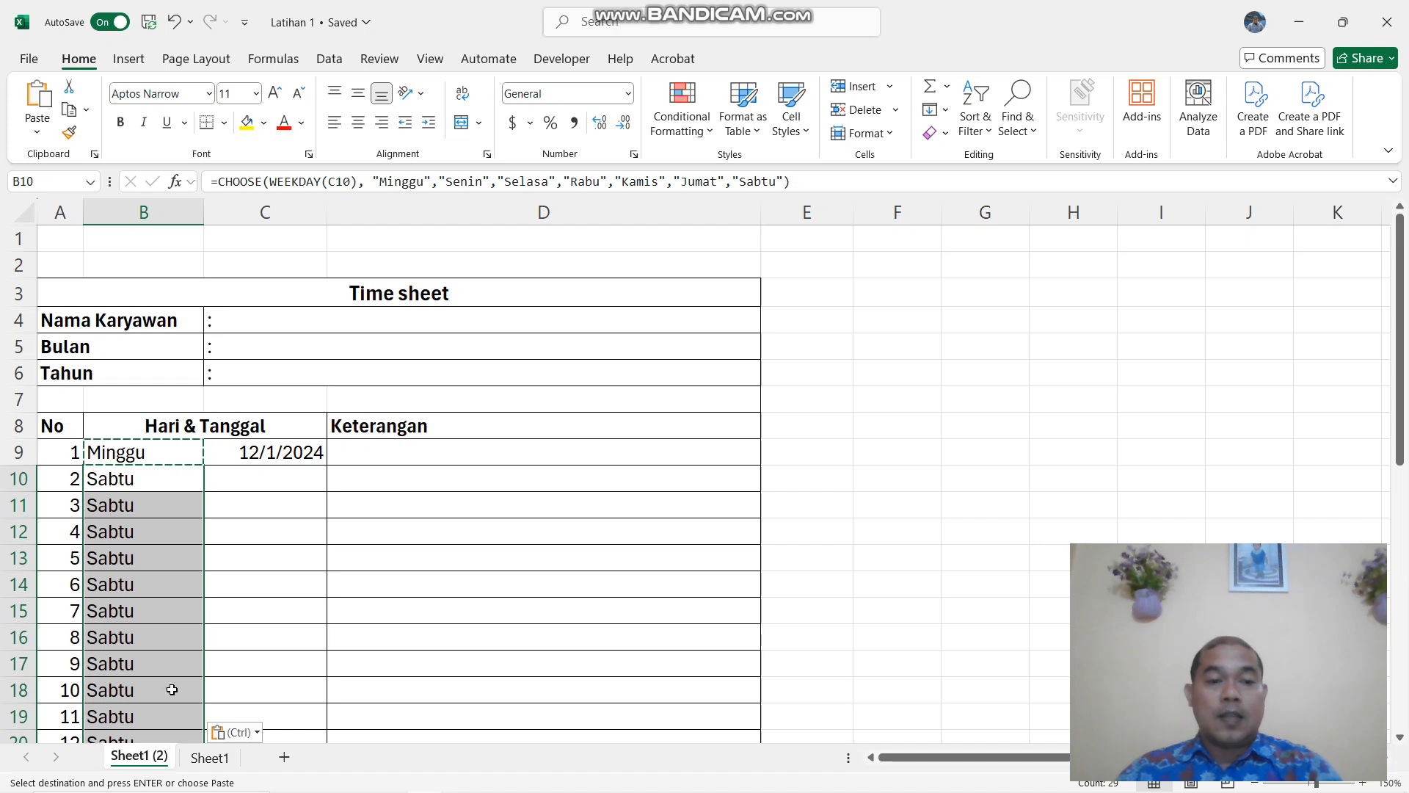
{"action": "left_click", "coordinate": [100, 514]}
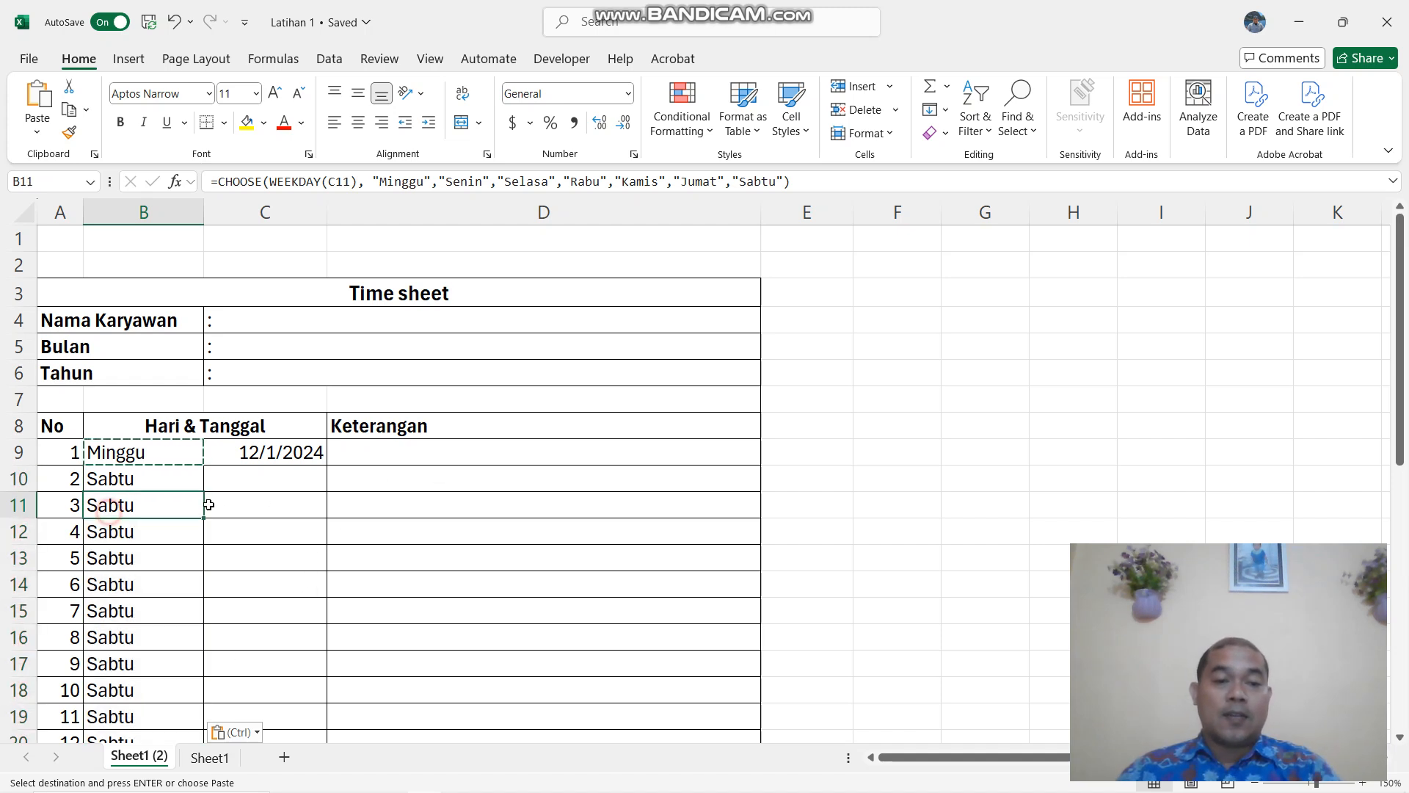
{"action": "left_click", "coordinate": [276, 479]}
{"action": "left_click", "coordinate": [258, 513]}
{"action": "double_click", "coordinate": [249, 481]}
{"action": "left_click", "coordinate": [253, 504]}
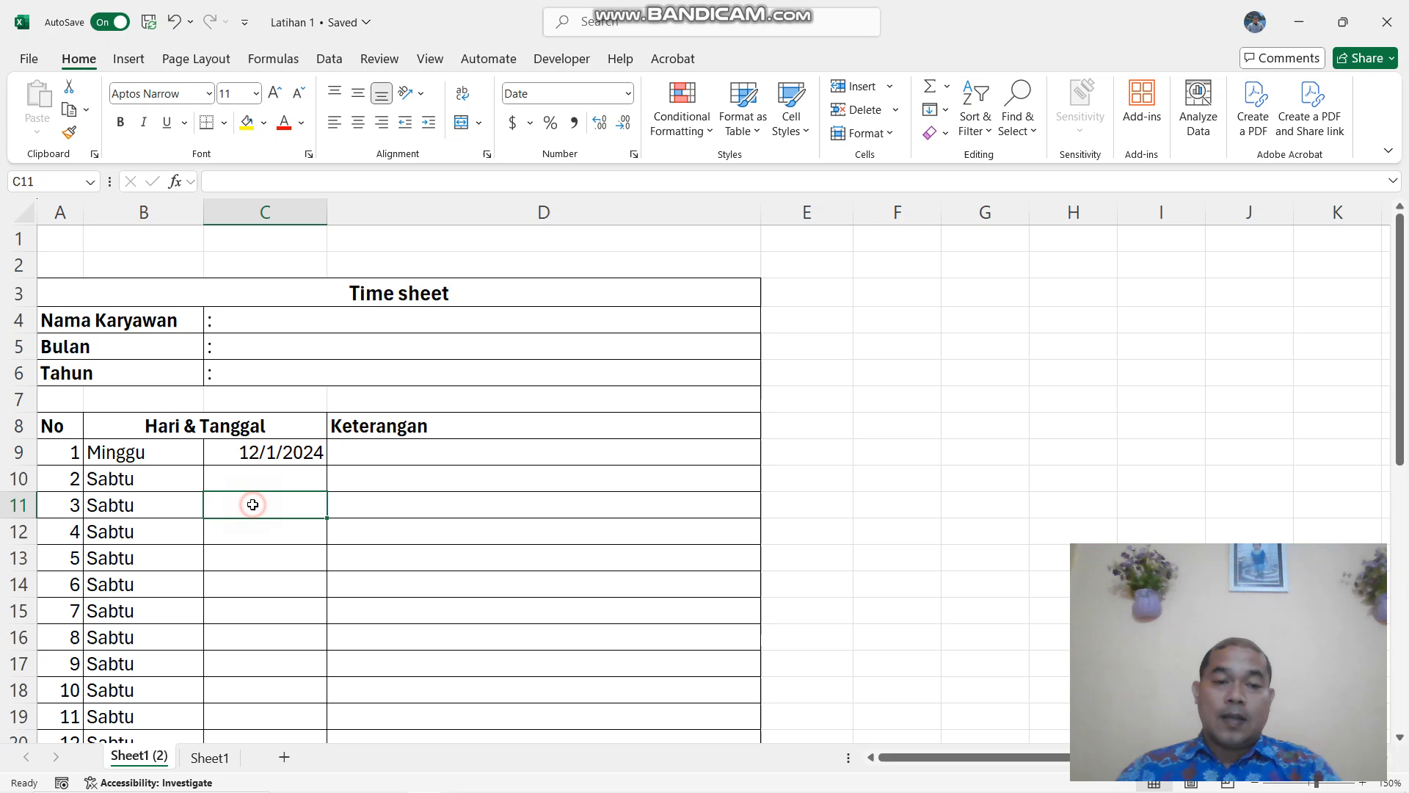
Fill the date series from cell C9 down to C38, through row number 30 of the time sheet.
{"action": "left_click", "coordinate": [268, 452]}
{"action": "scroll", "coordinate": [374, 501], "scroll_direction": "down", "scroll_amount": 1}
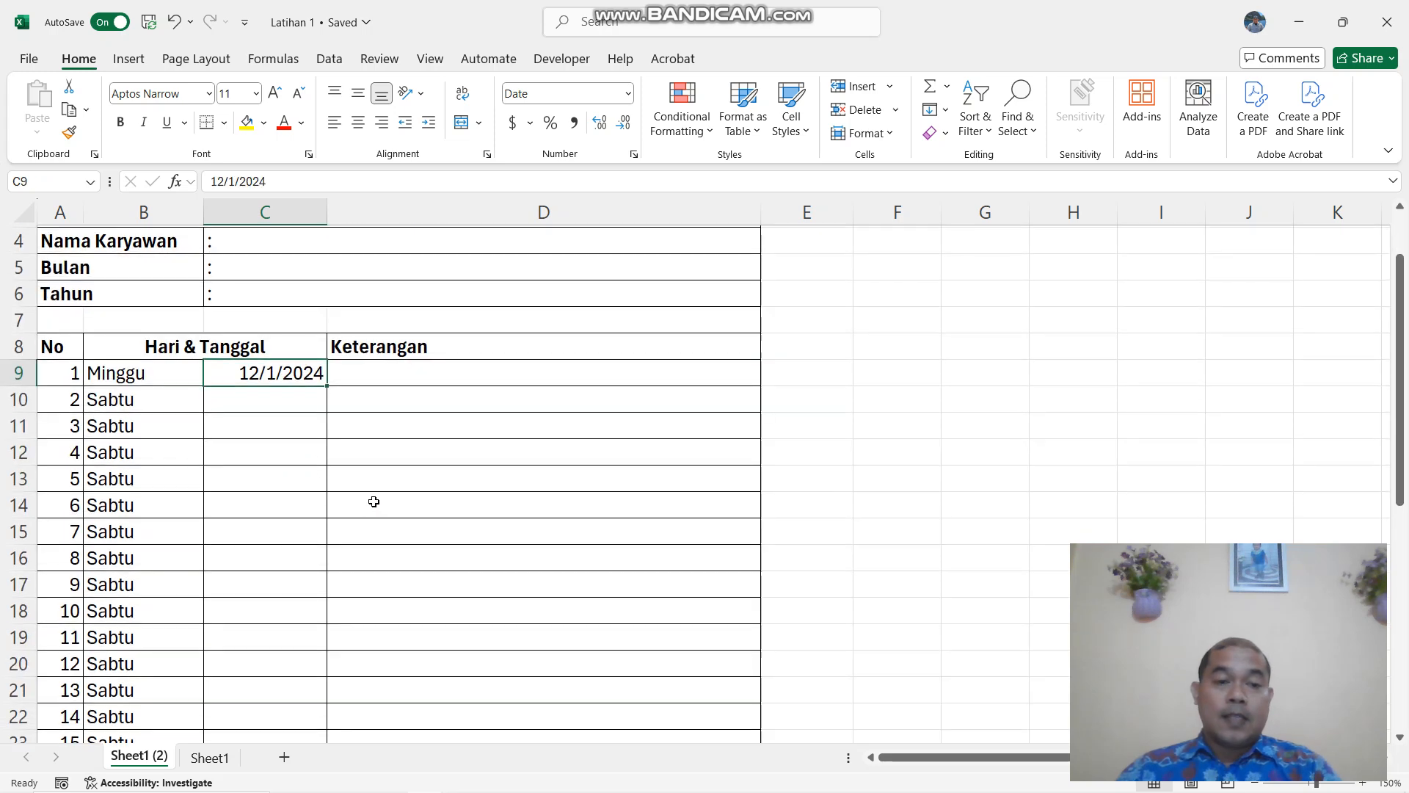
{"action": "scroll", "coordinate": [268, 503], "scroll_direction": "down", "scroll_amount": 2}
{"action": "scroll", "coordinate": [320, 390], "scroll_direction": "up", "scroll_amount": 1}
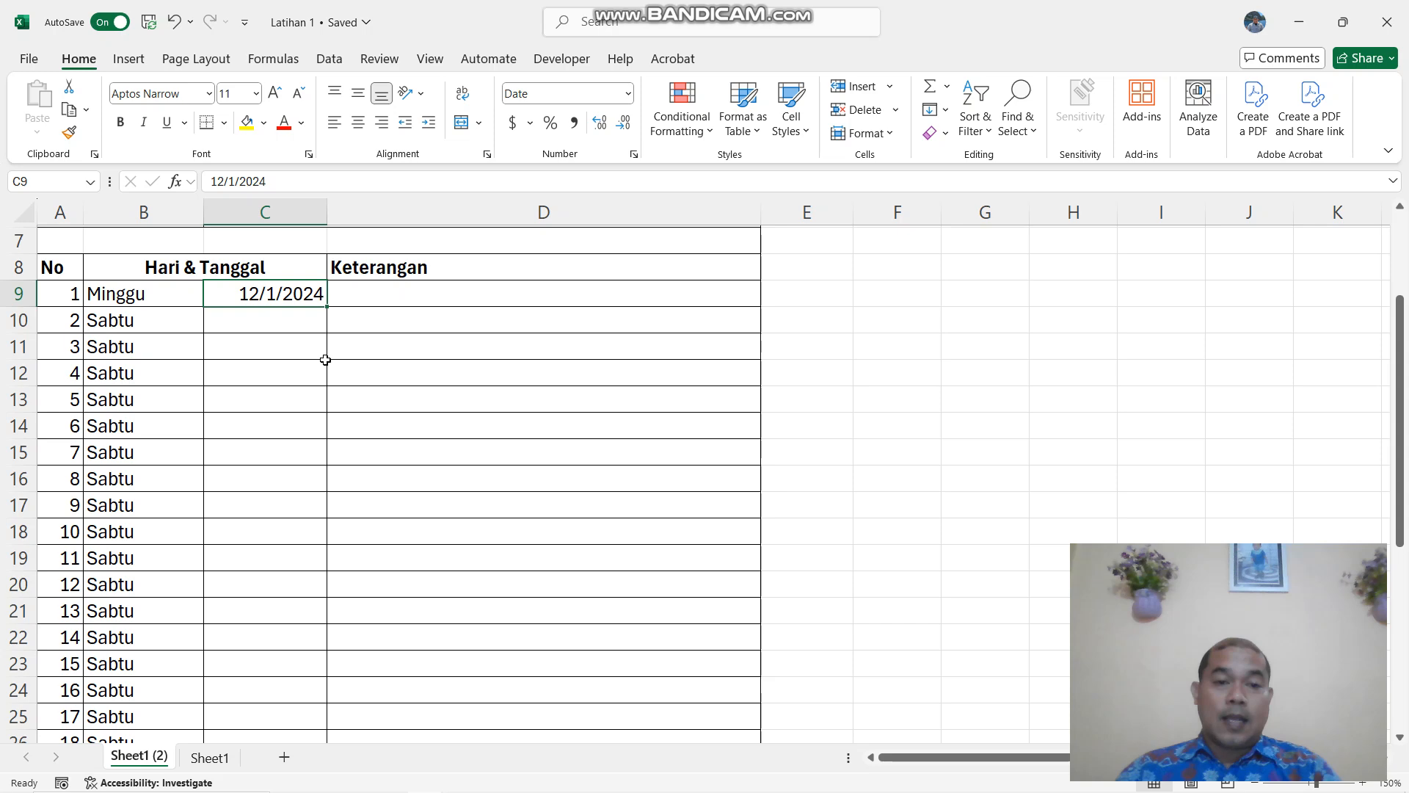
{"action": "left_click_drag", "start_coordinate": [327, 309], "coordinate": [312, 716]}
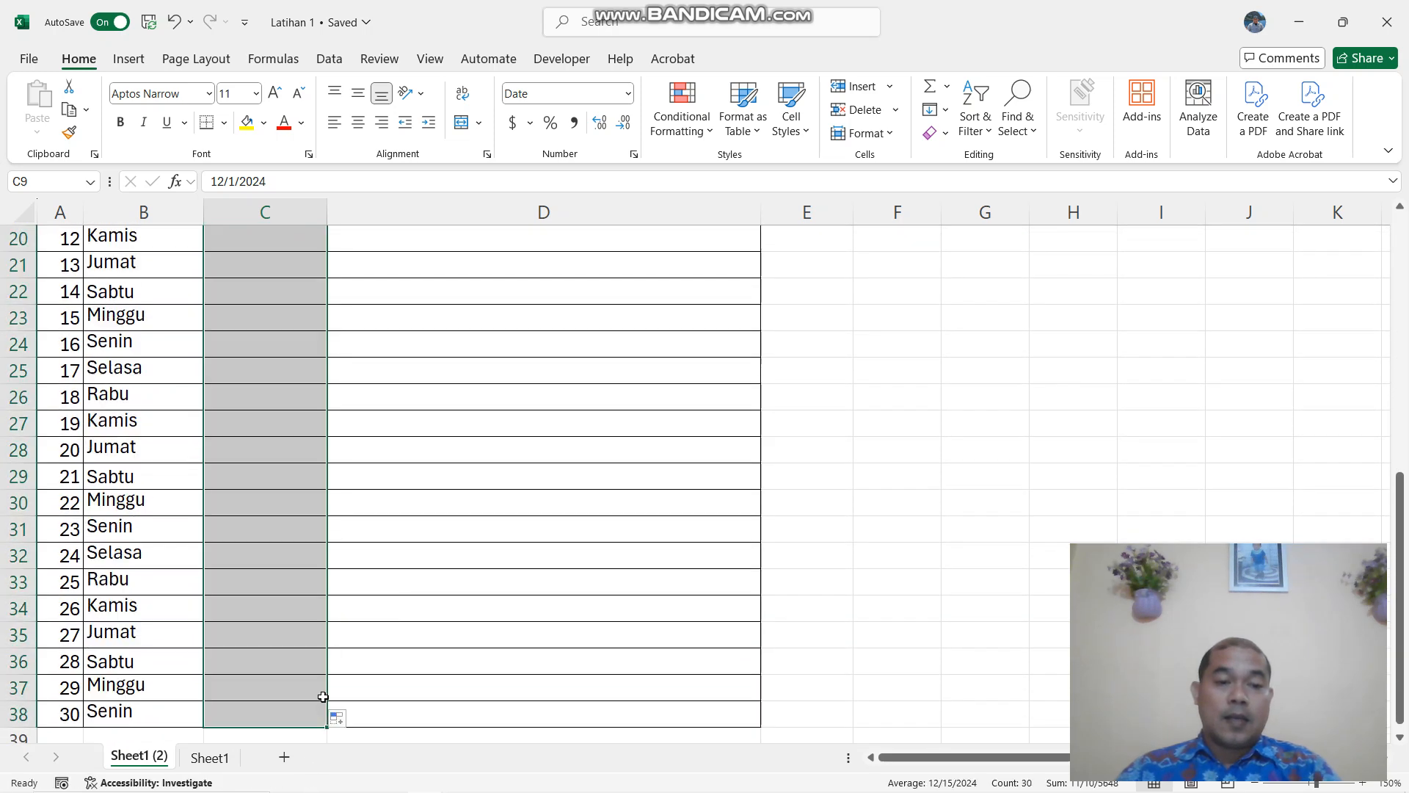
Review the filled weekday names and dates from row 9 through row 38 of the time sheet.
{"action": "scroll", "coordinate": [446, 604], "scroll_direction": "up", "scroll_amount": 4}
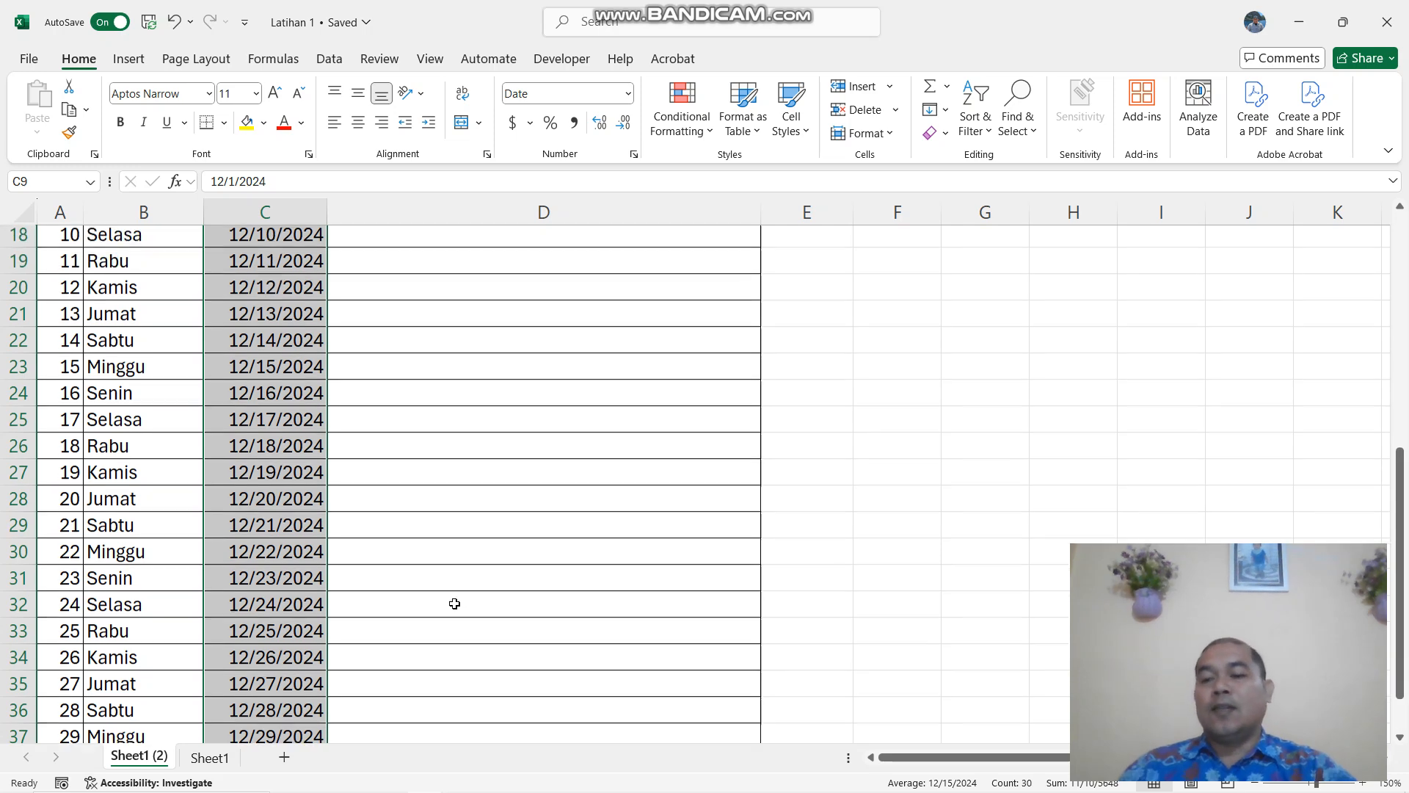
{"action": "left_click", "coordinate": [456, 579]}
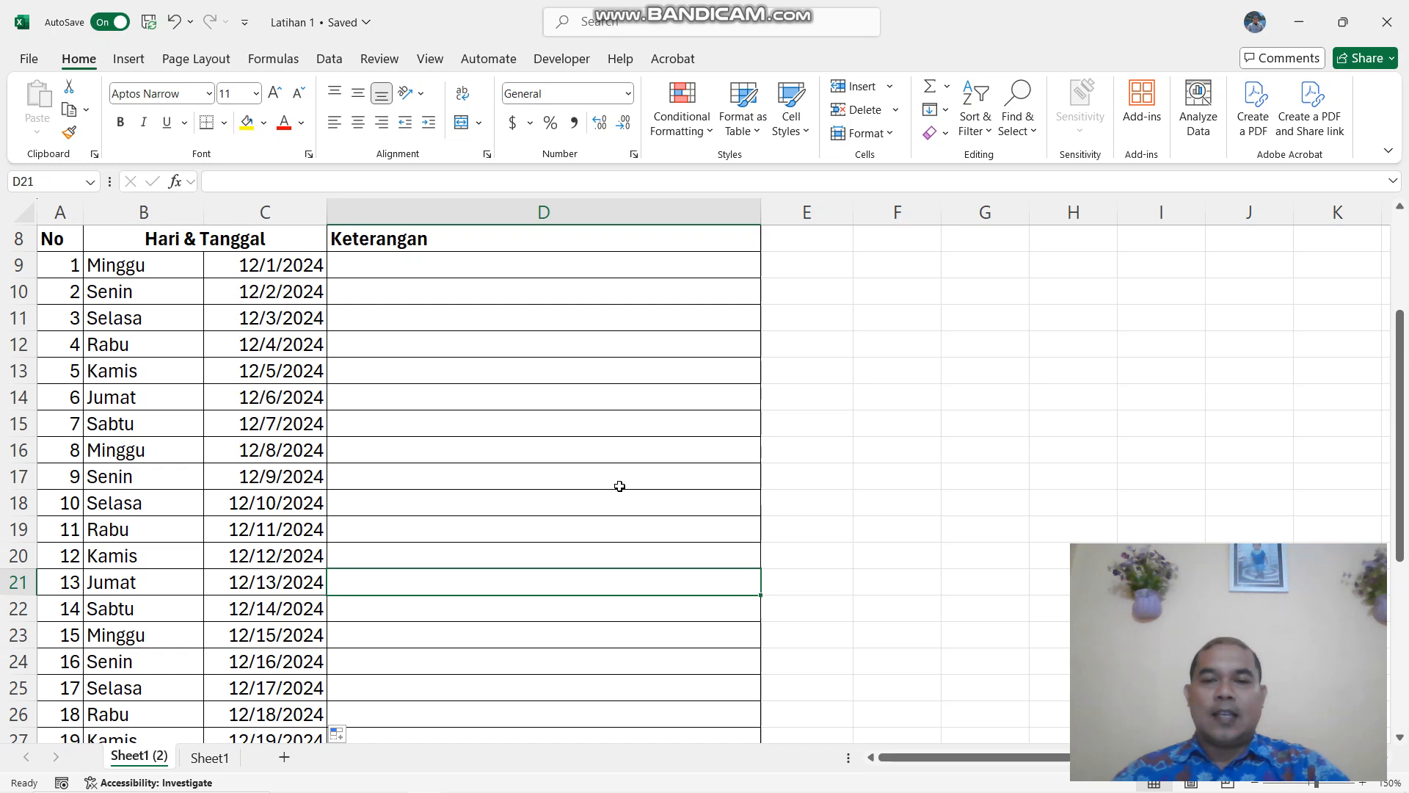
{"action": "scroll", "coordinate": [311, 399], "scroll_direction": "down", "scroll_amount": 5}
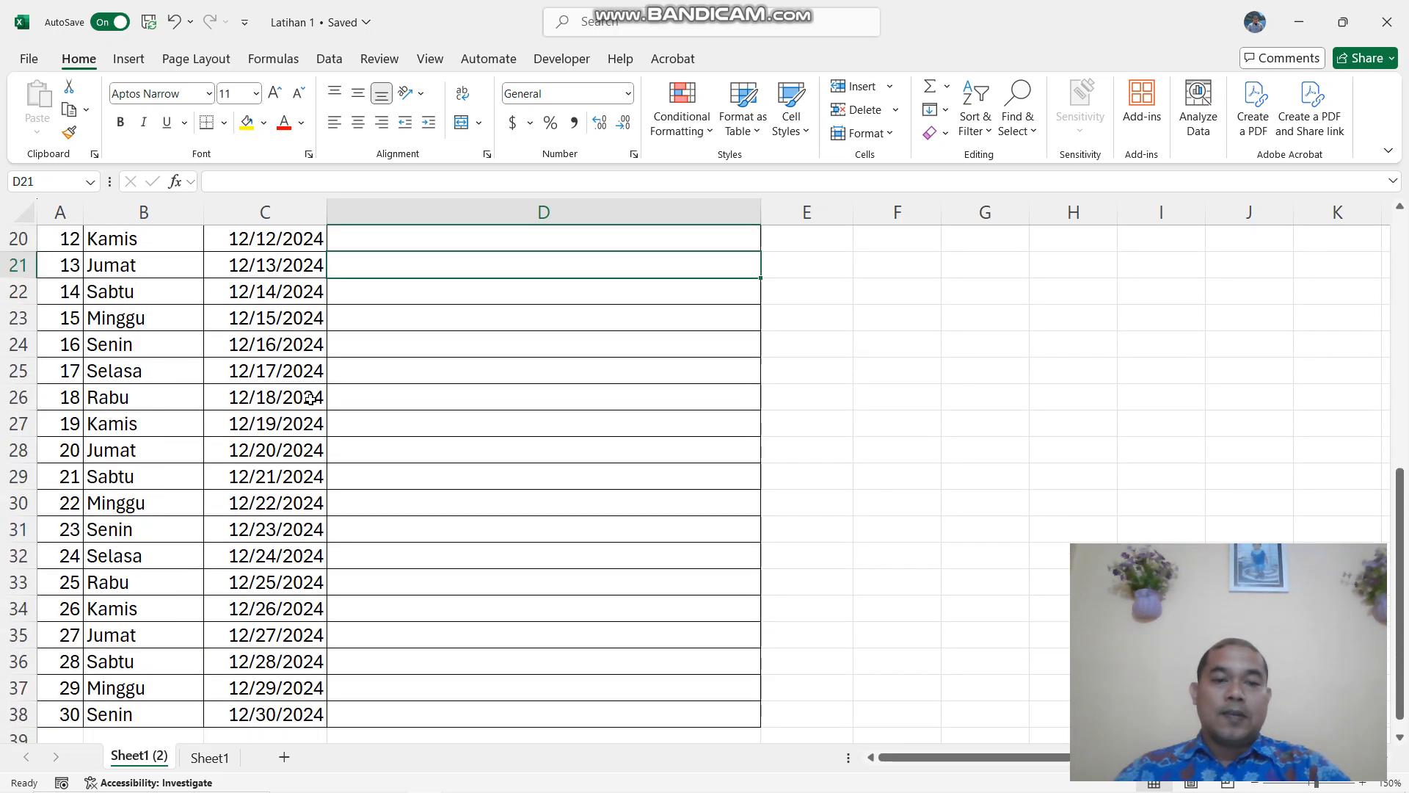
{"action": "scroll", "coordinate": [311, 398], "scroll_direction": "up", "scroll_amount": 7}
{"action": "scroll", "coordinate": [310, 399], "scroll_direction": "down", "scroll_amount": 1}
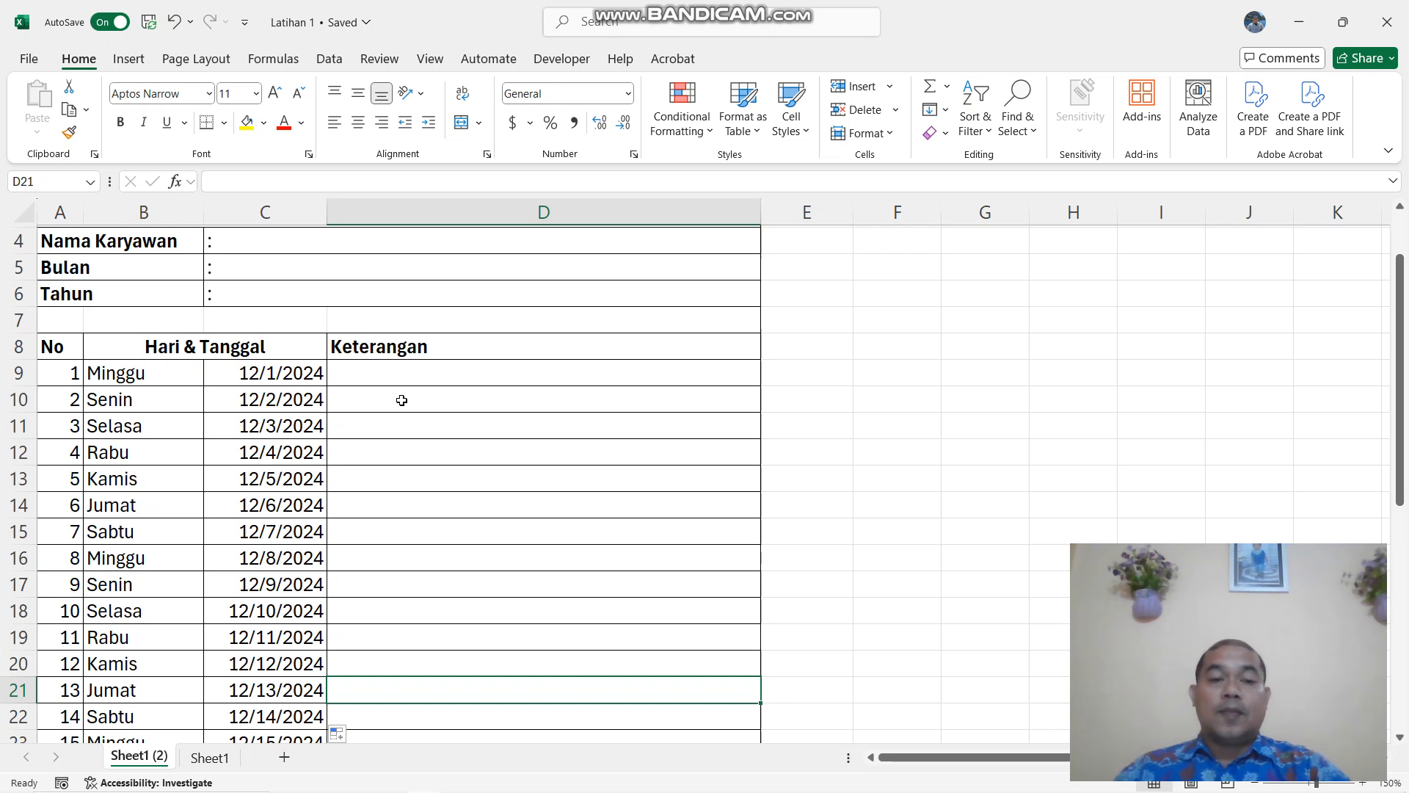
{"action": "scroll", "coordinate": [402, 400], "scroll_direction": "down", "scroll_amount": 1}
{"action": "scroll", "coordinate": [402, 400], "scroll_direction": "up", "scroll_amount": 2}
{"action": "scroll", "coordinate": [401, 400], "scroll_direction": "down", "scroll_amount": 2}
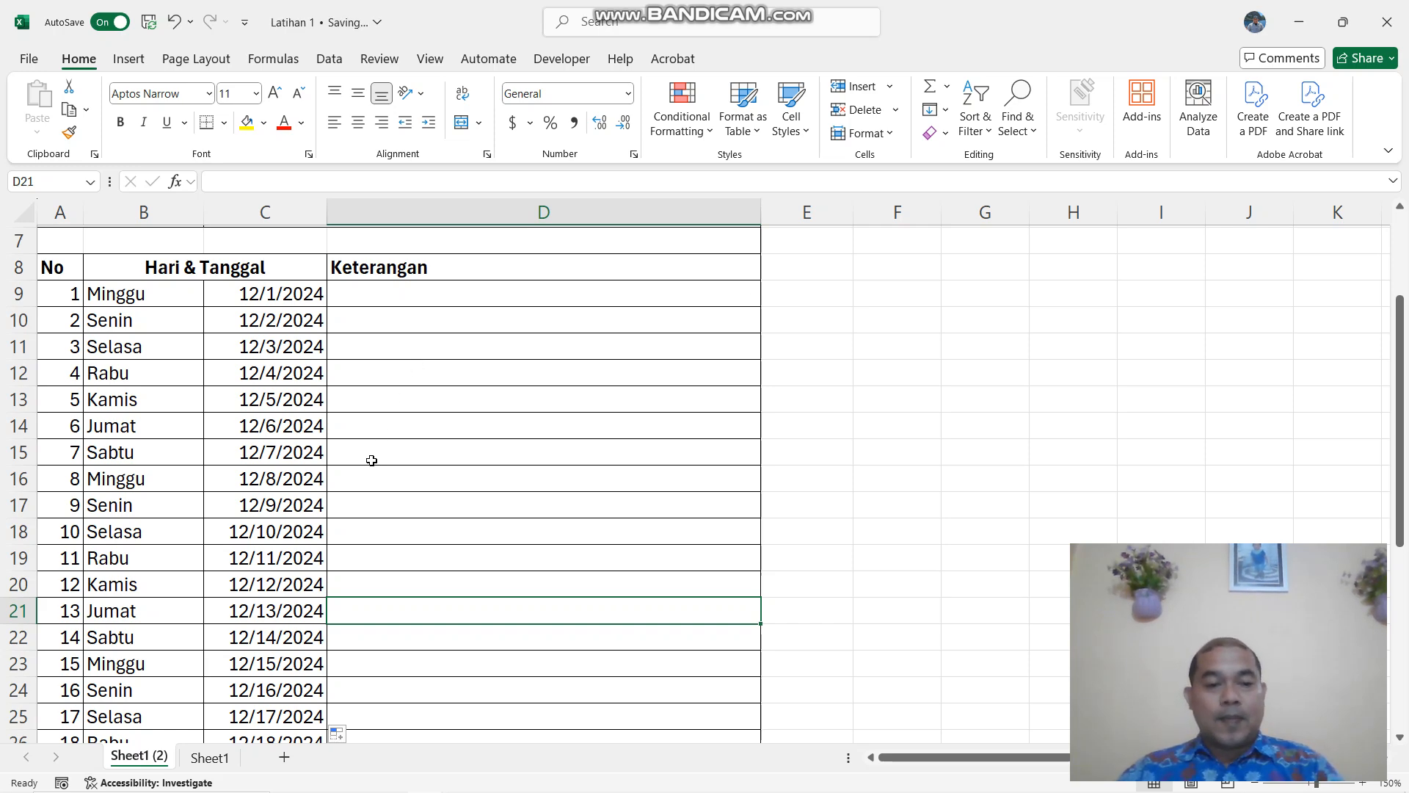
{"action": "scroll", "coordinate": [312, 474], "scroll_direction": "down", "scroll_amount": 1}
{"action": "scroll", "coordinate": [316, 469], "scroll_direction": "up", "scroll_amount": 3}
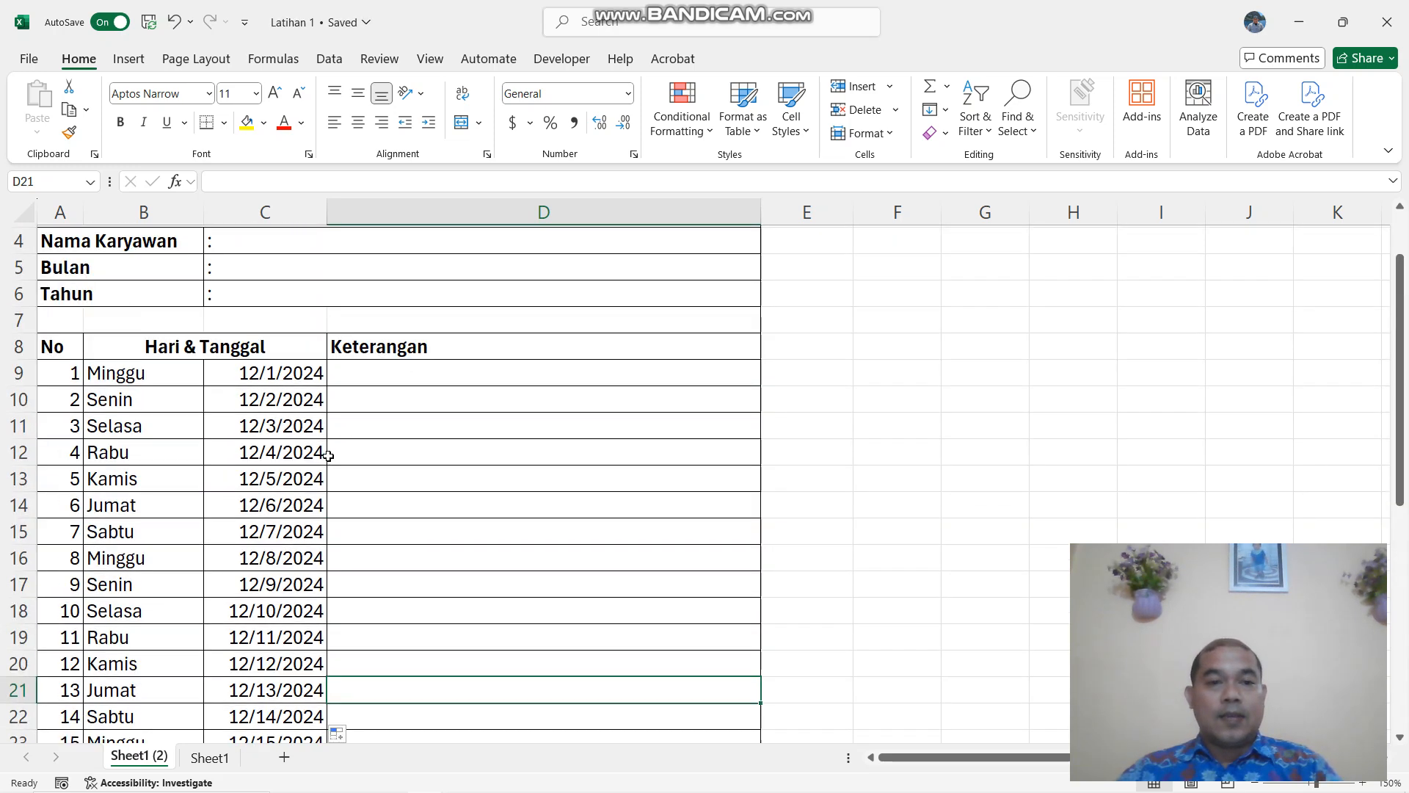
{"action": "scroll", "coordinate": [328, 457], "scroll_direction": "down", "scroll_amount": 1}
{"action": "scroll", "coordinate": [328, 456], "scroll_direction": "down", "scroll_amount": 1}
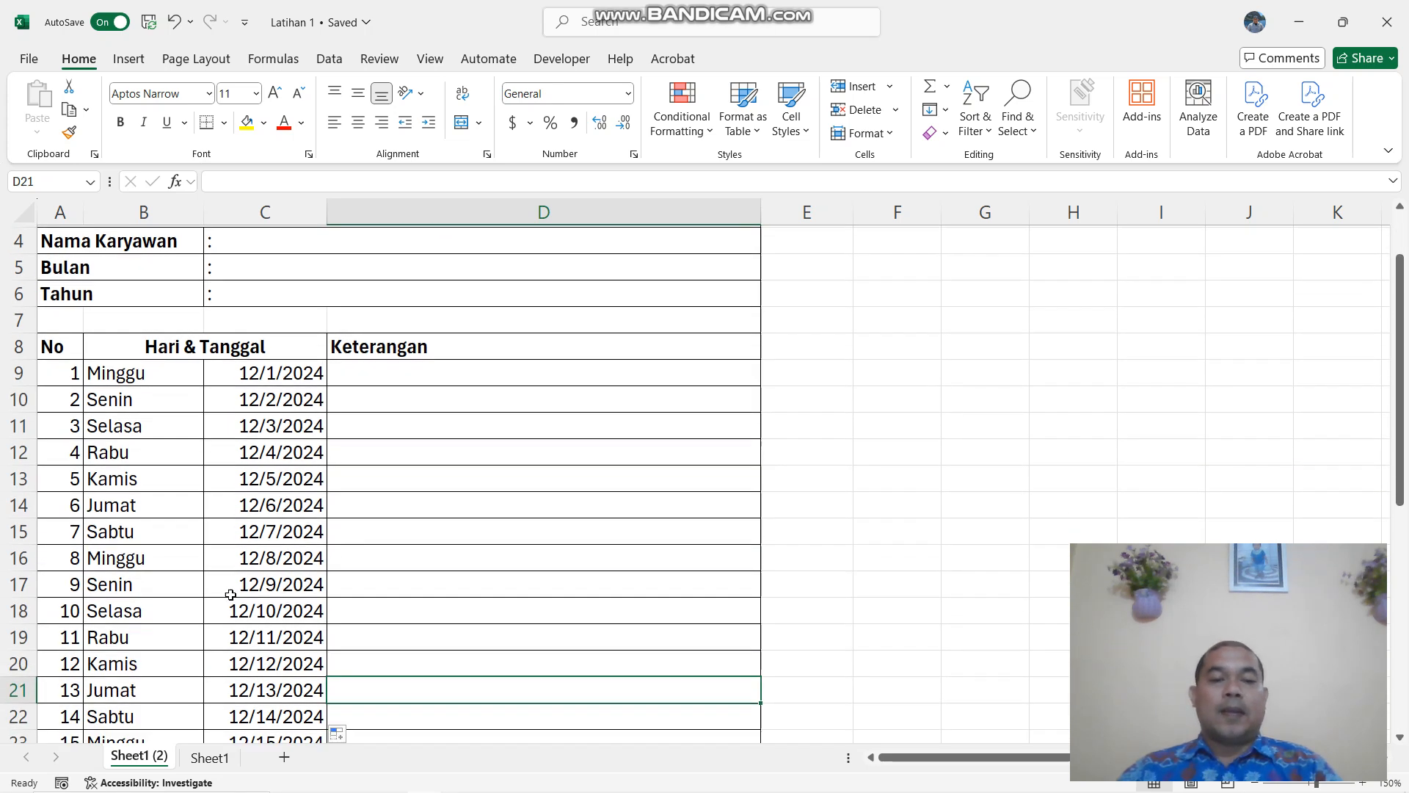
Open Sheet1 and examine the sample CHOOSE and WEEKDAY formula text in cell B1.
{"action": "left_click", "coordinate": [211, 758]}
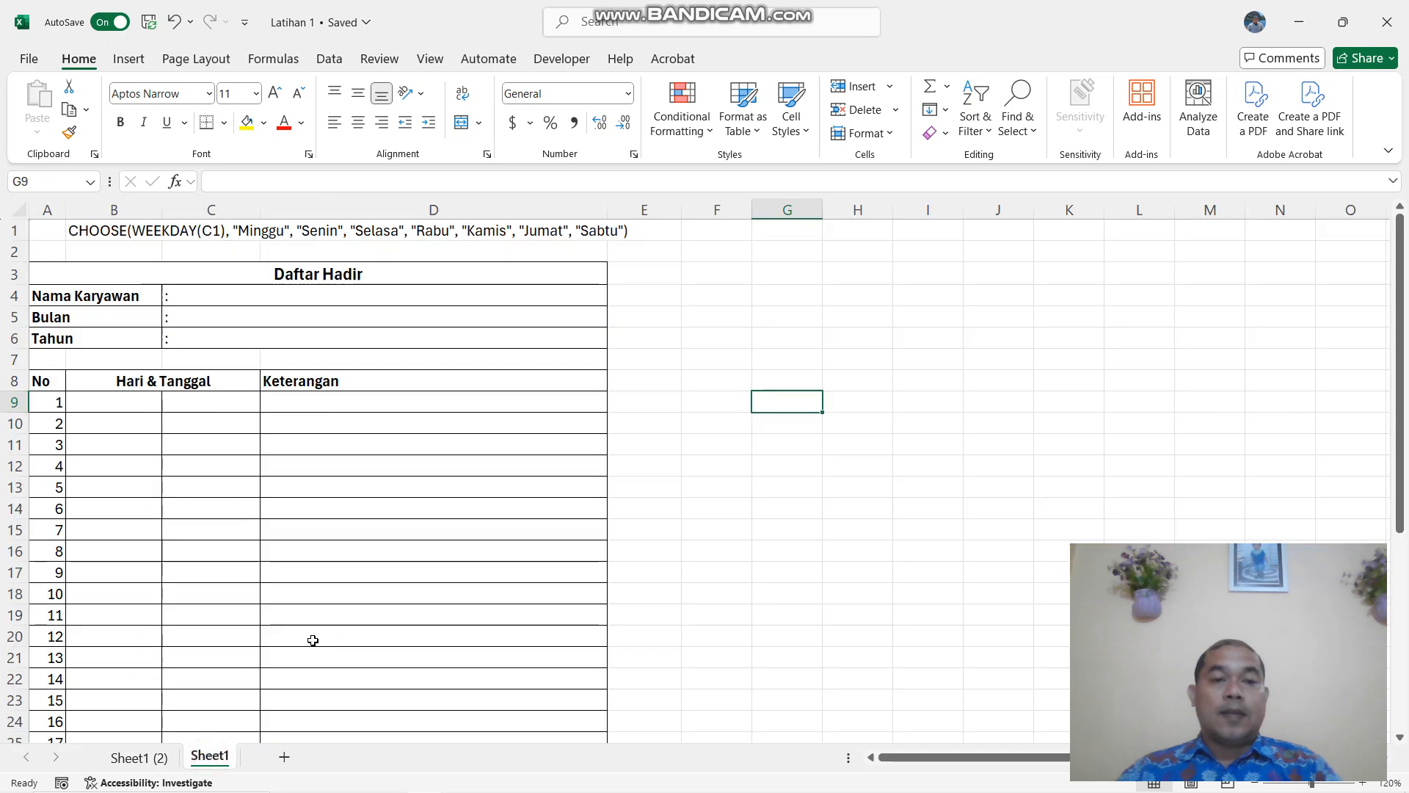
{"action": "left_click", "coordinate": [85, 232]}
{"action": "left_click", "coordinate": [775, 334]}
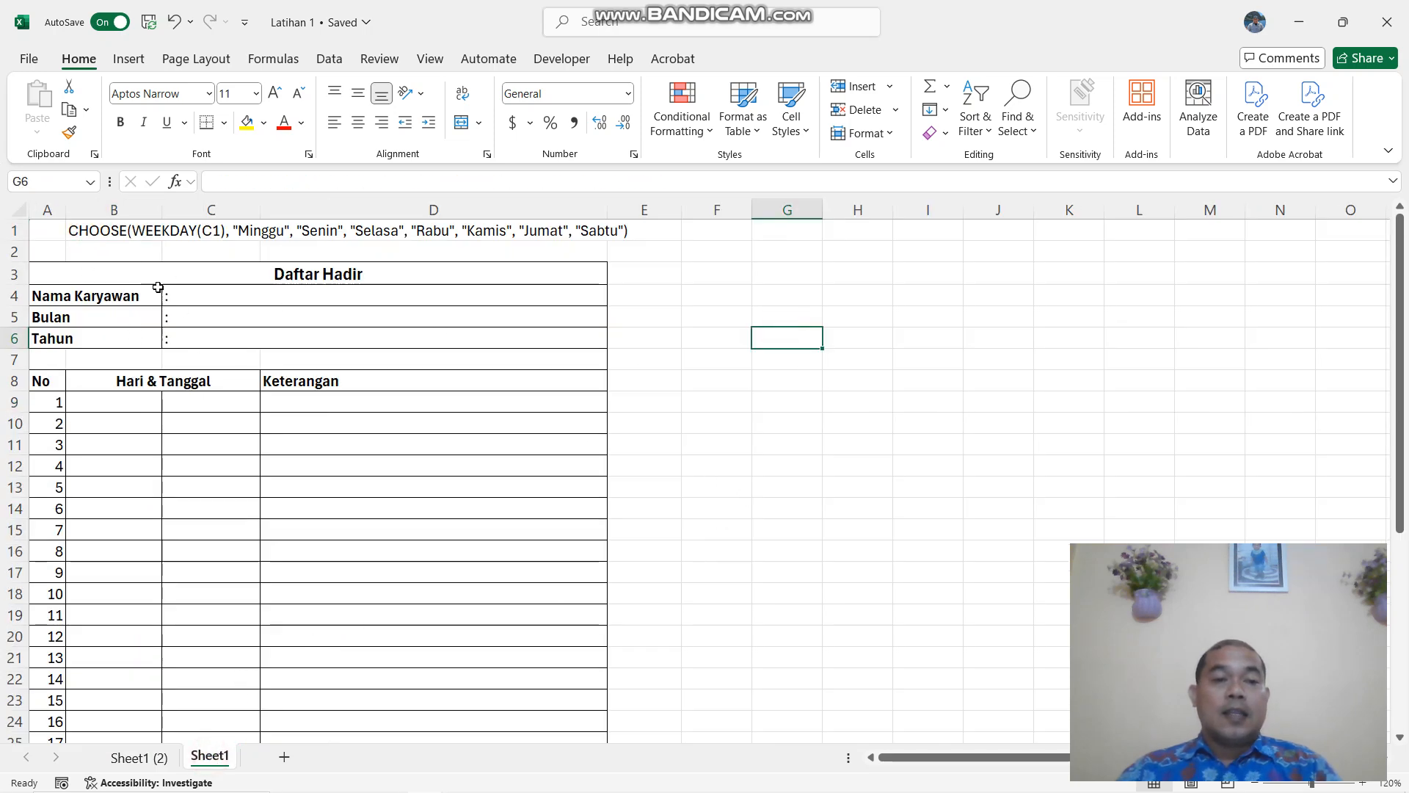
{"action": "left_click", "coordinate": [94, 235]}
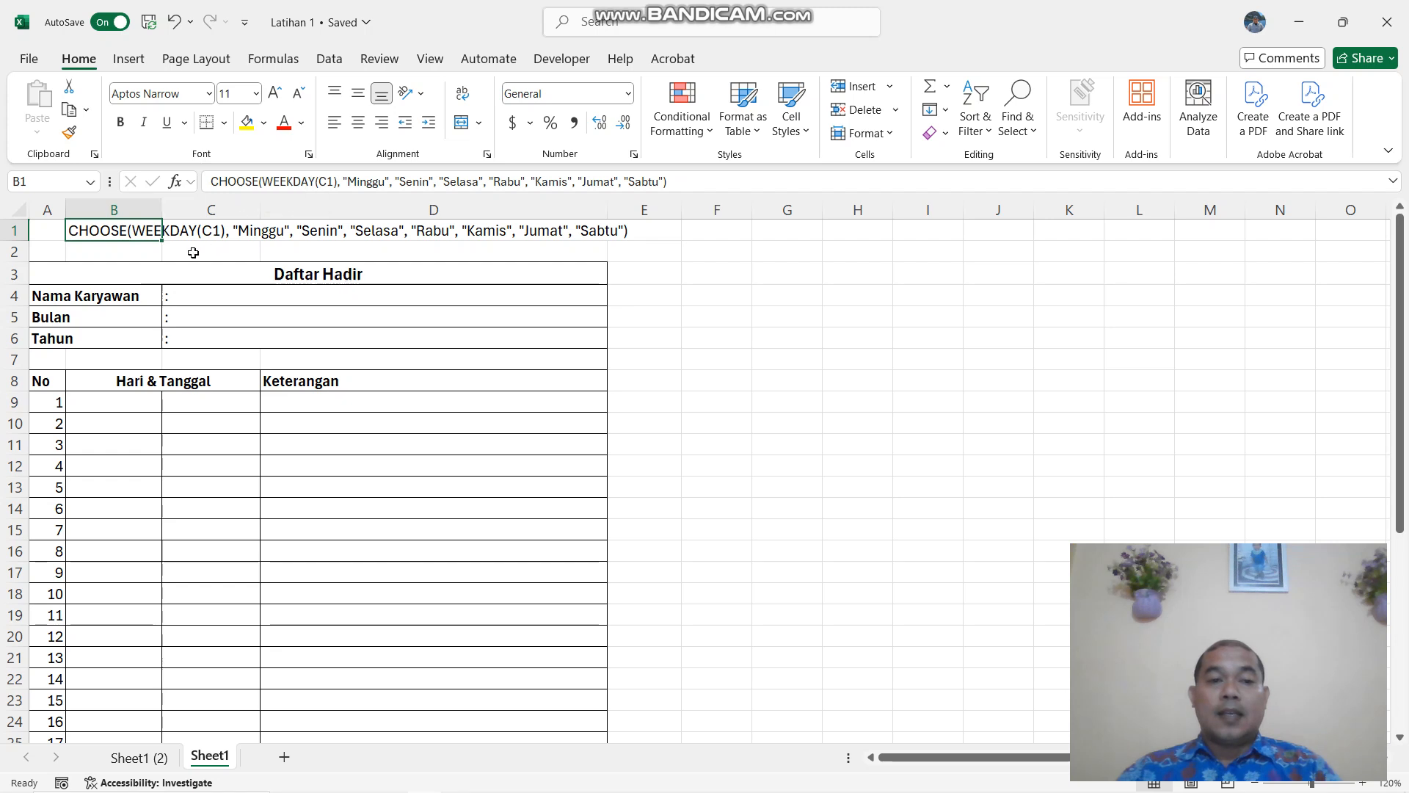
{"action": "left_click", "coordinate": [317, 183]}
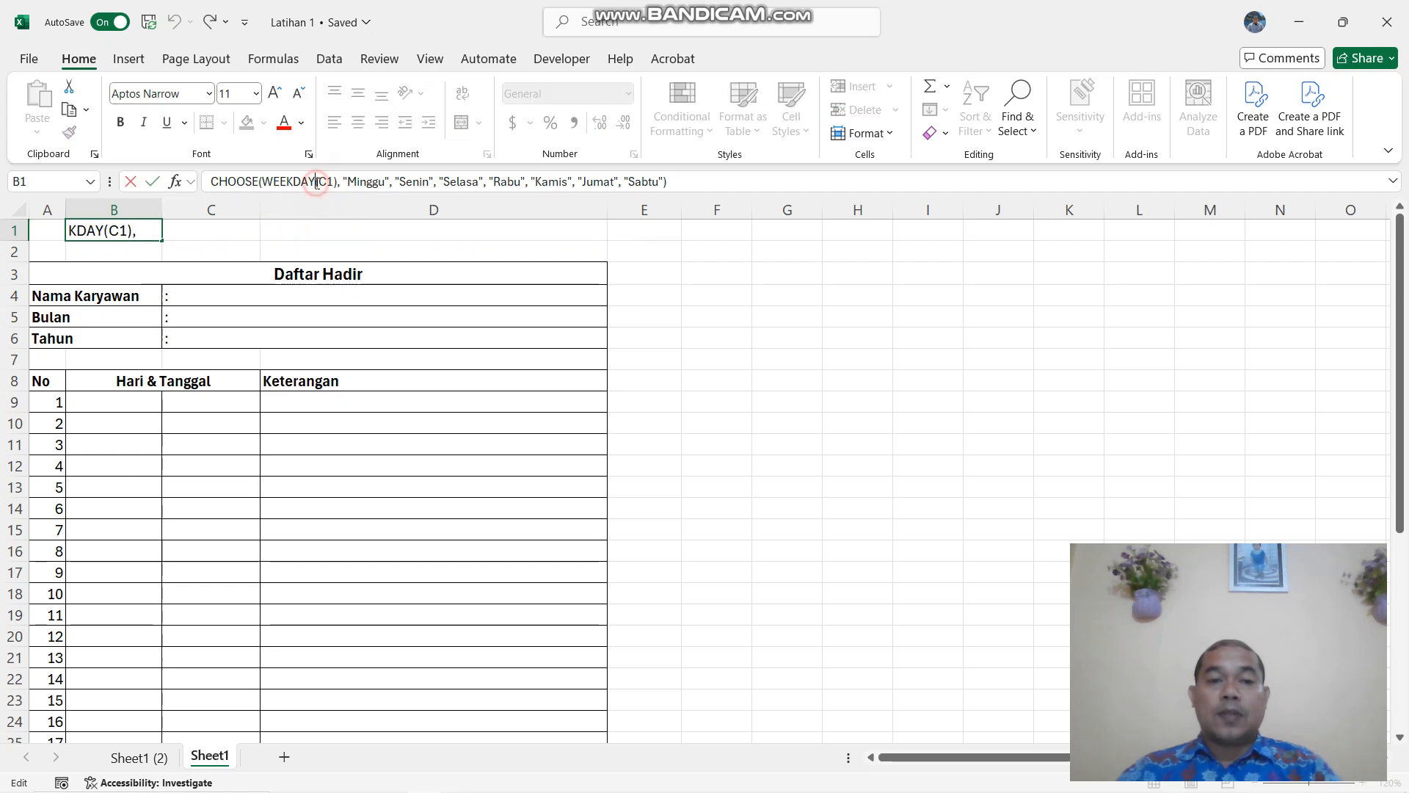
{"action": "left_click", "coordinate": [168, 243]}
{"action": "left_click", "coordinate": [113, 229]}
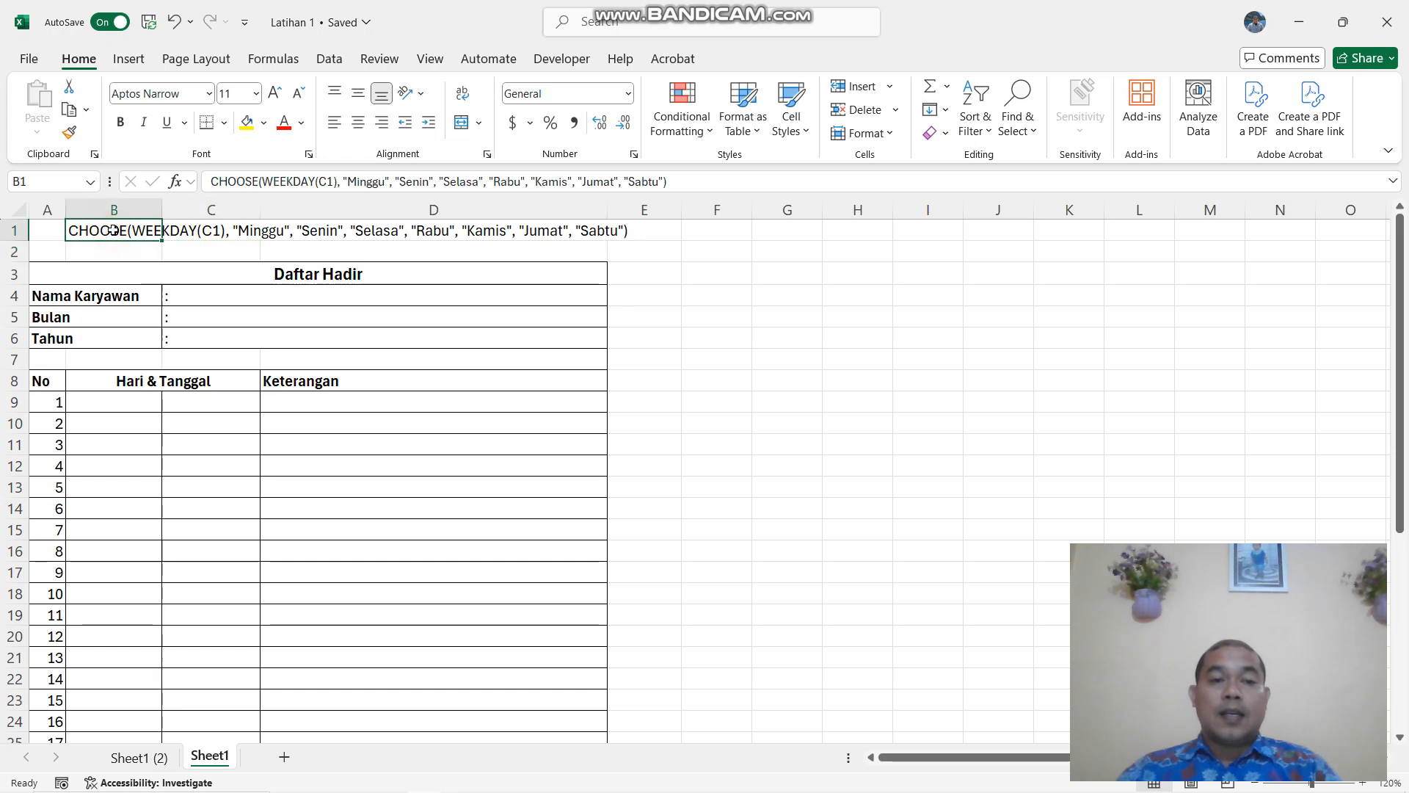
{"action": "left_click", "coordinate": [209, 235]}
{"action": "left_click", "coordinate": [111, 231]}
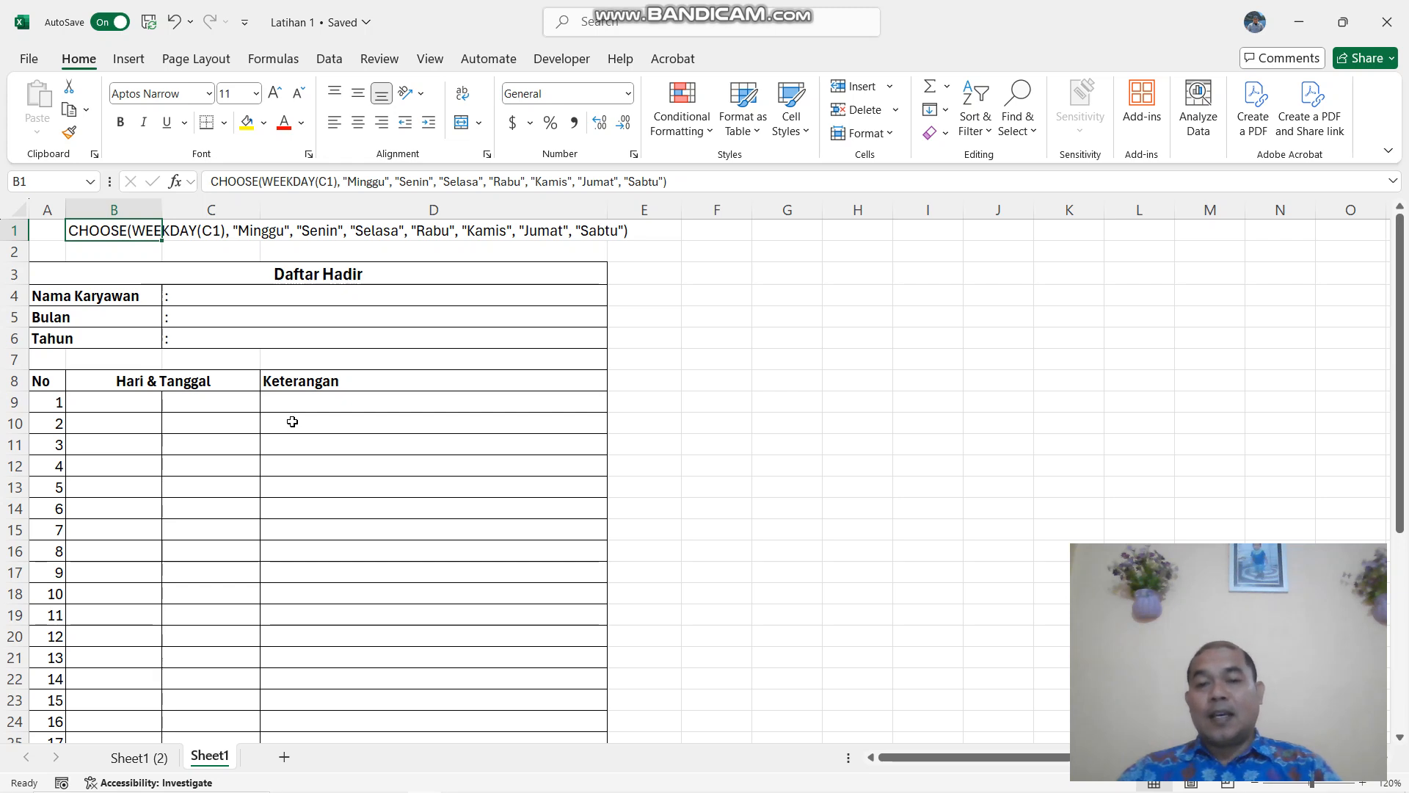
Begin a CHOOSE formula in cell B9 of Sheet1, with WEEKDAY(C9) as its index number.
{"action": "left_click", "coordinate": [202, 459]}
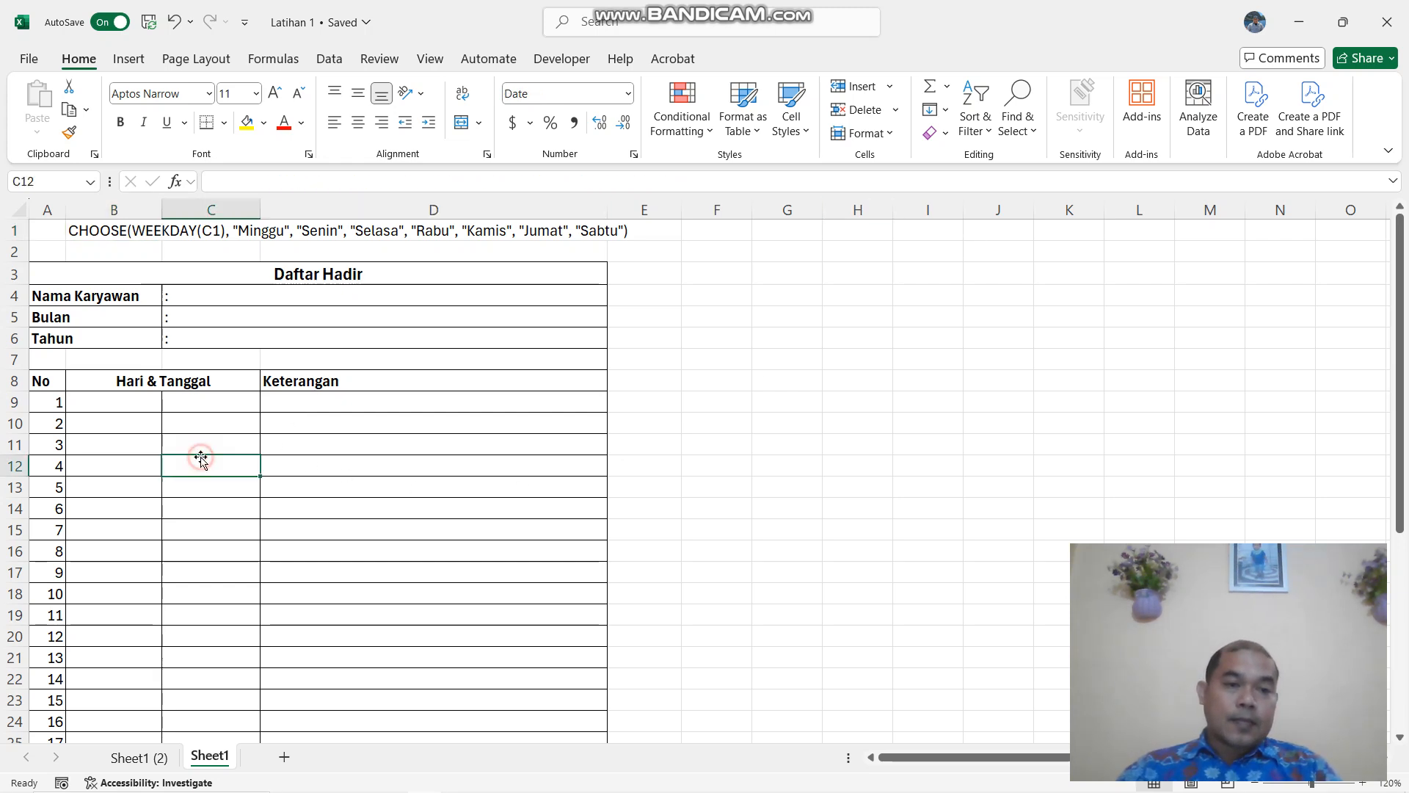
{"action": "left_click", "coordinate": [111, 404]}
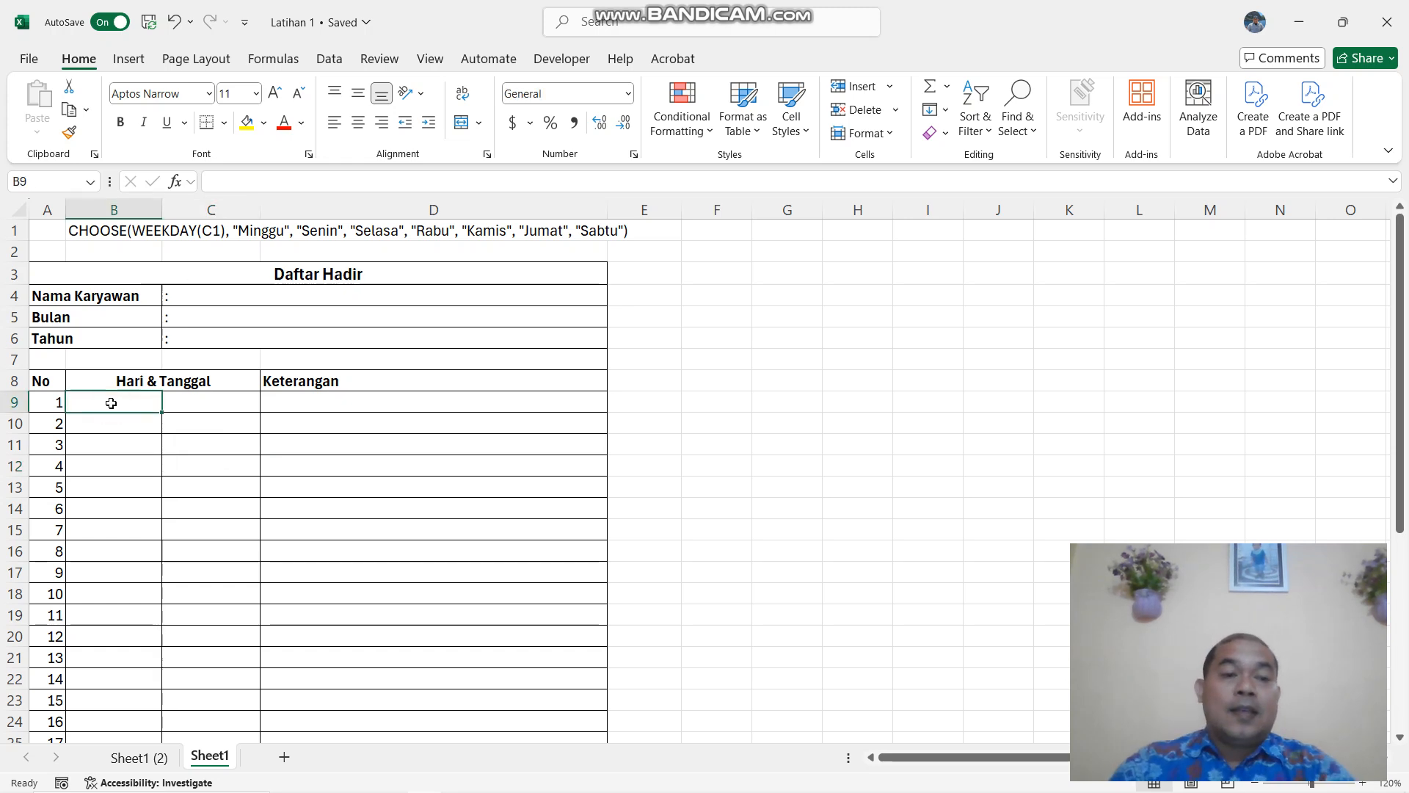
{"action": "type", "text": "=choose"}
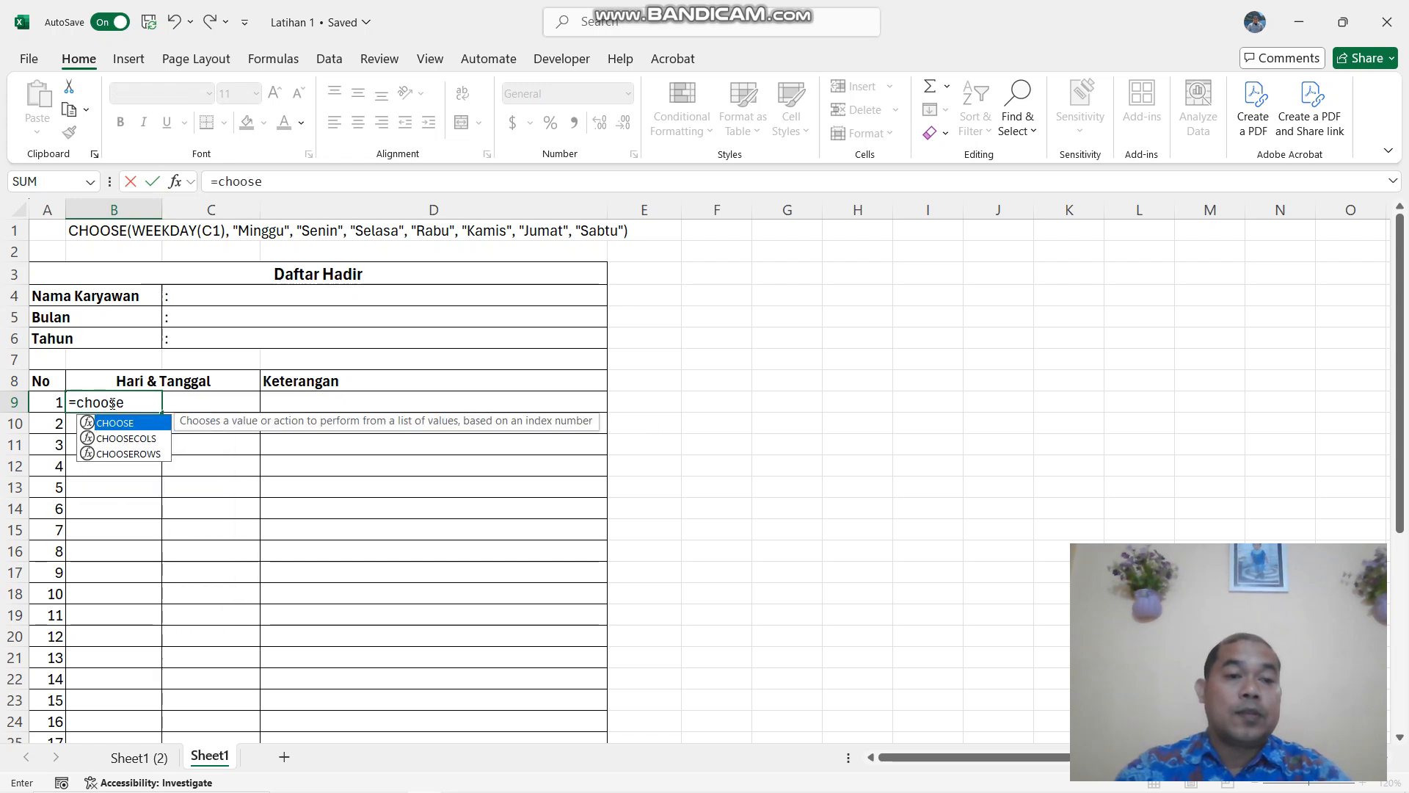
{"action": "type", "text": "(w"}
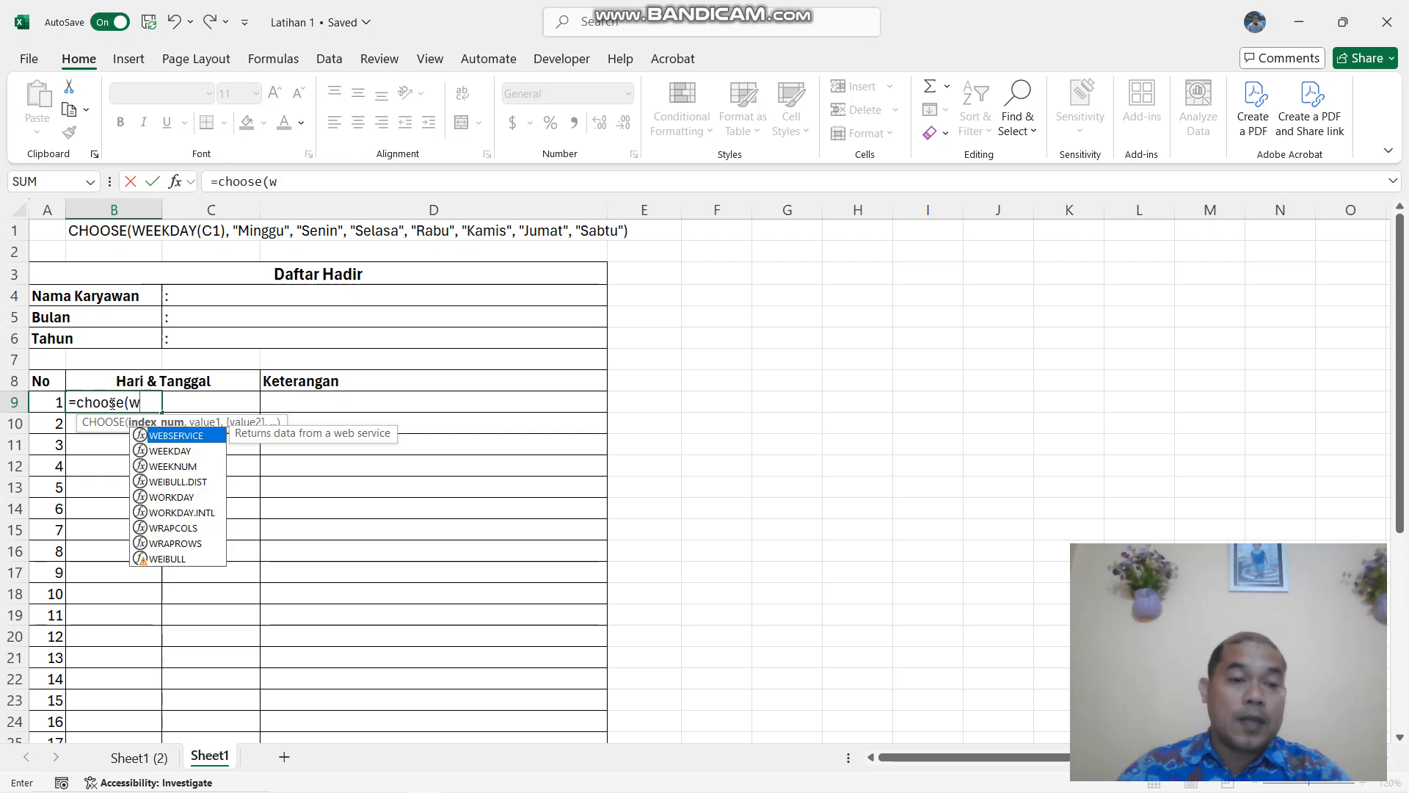
{"action": "left_click", "coordinate": [174, 453]}
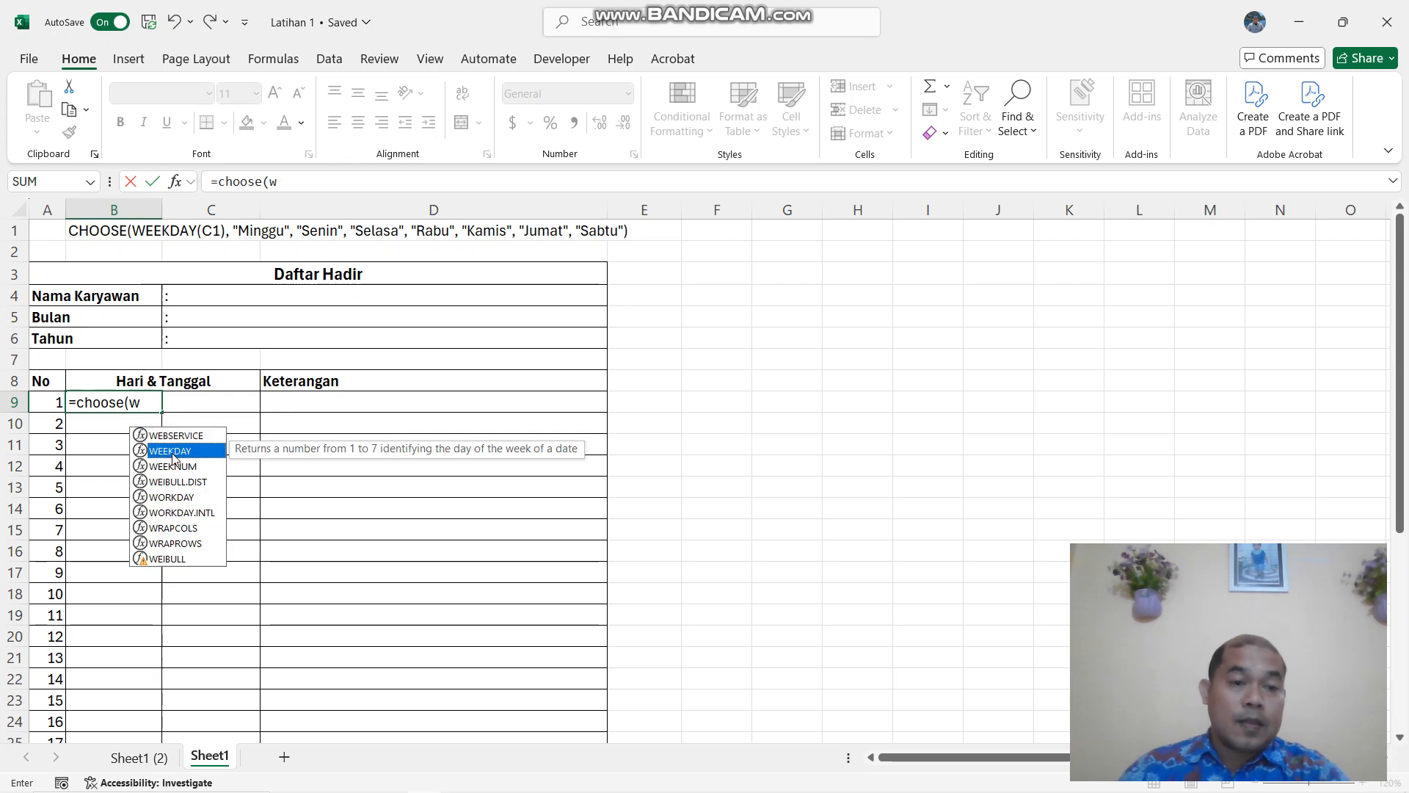
{"action": "double_click", "coordinate": [174, 452]}
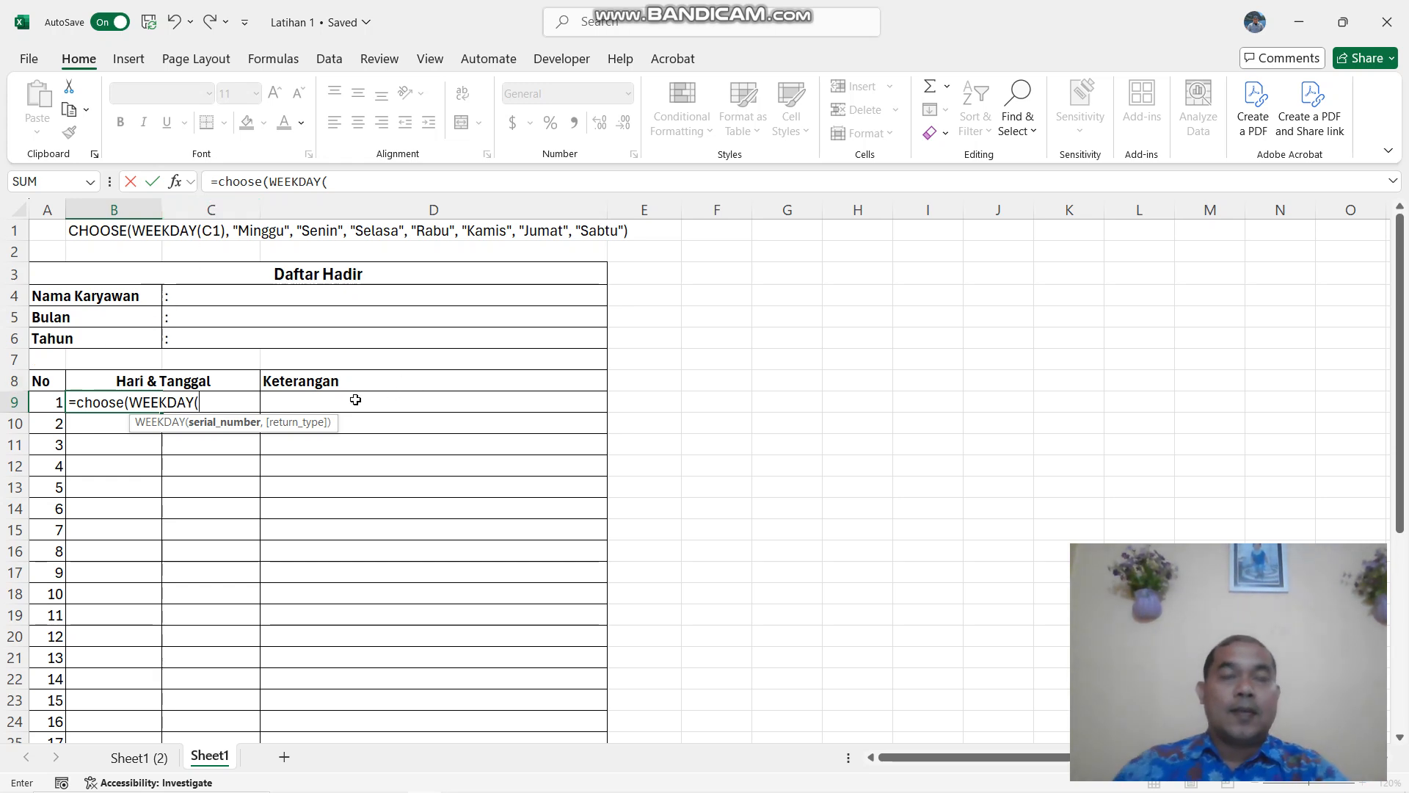
{"action": "type", "text": "c"}
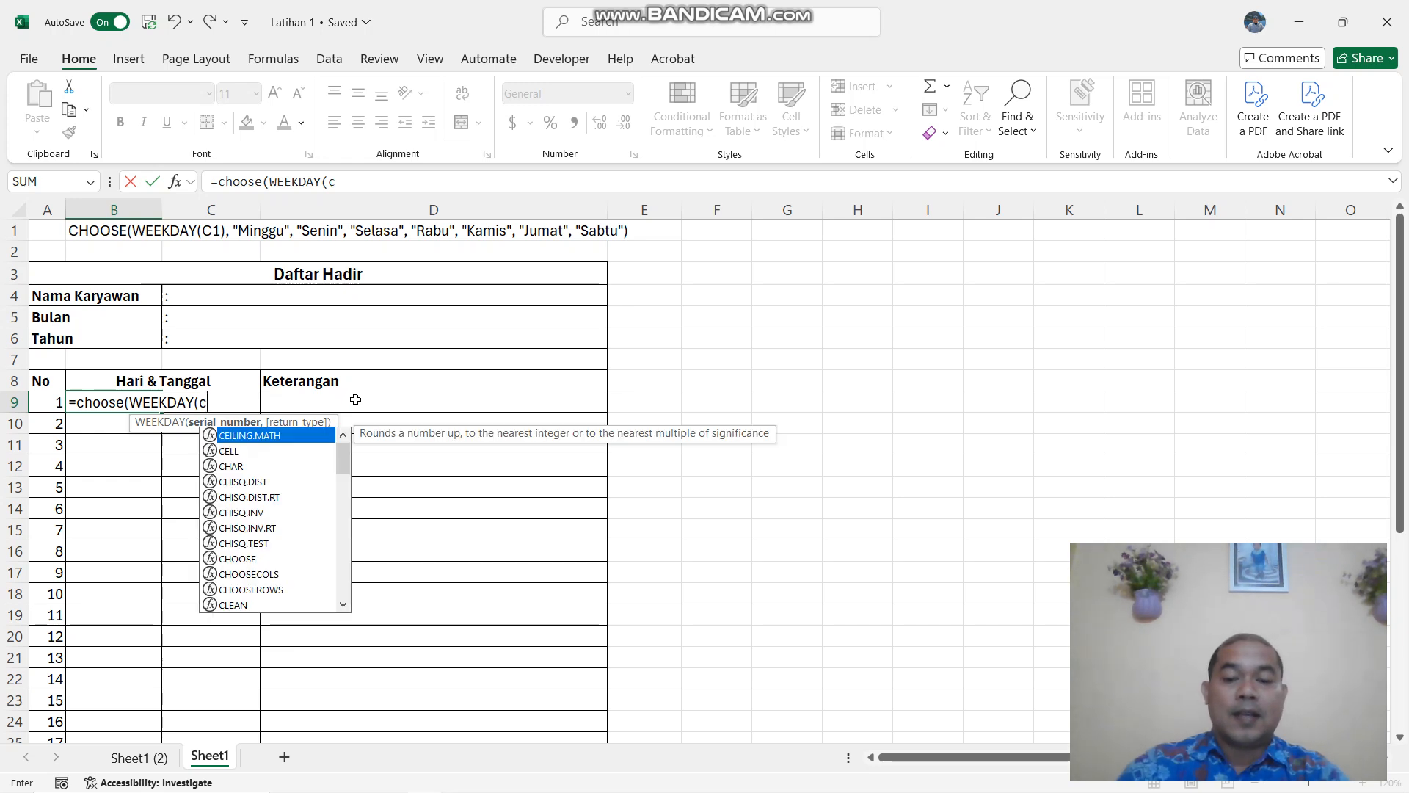
{"action": "type", "text": "9"}
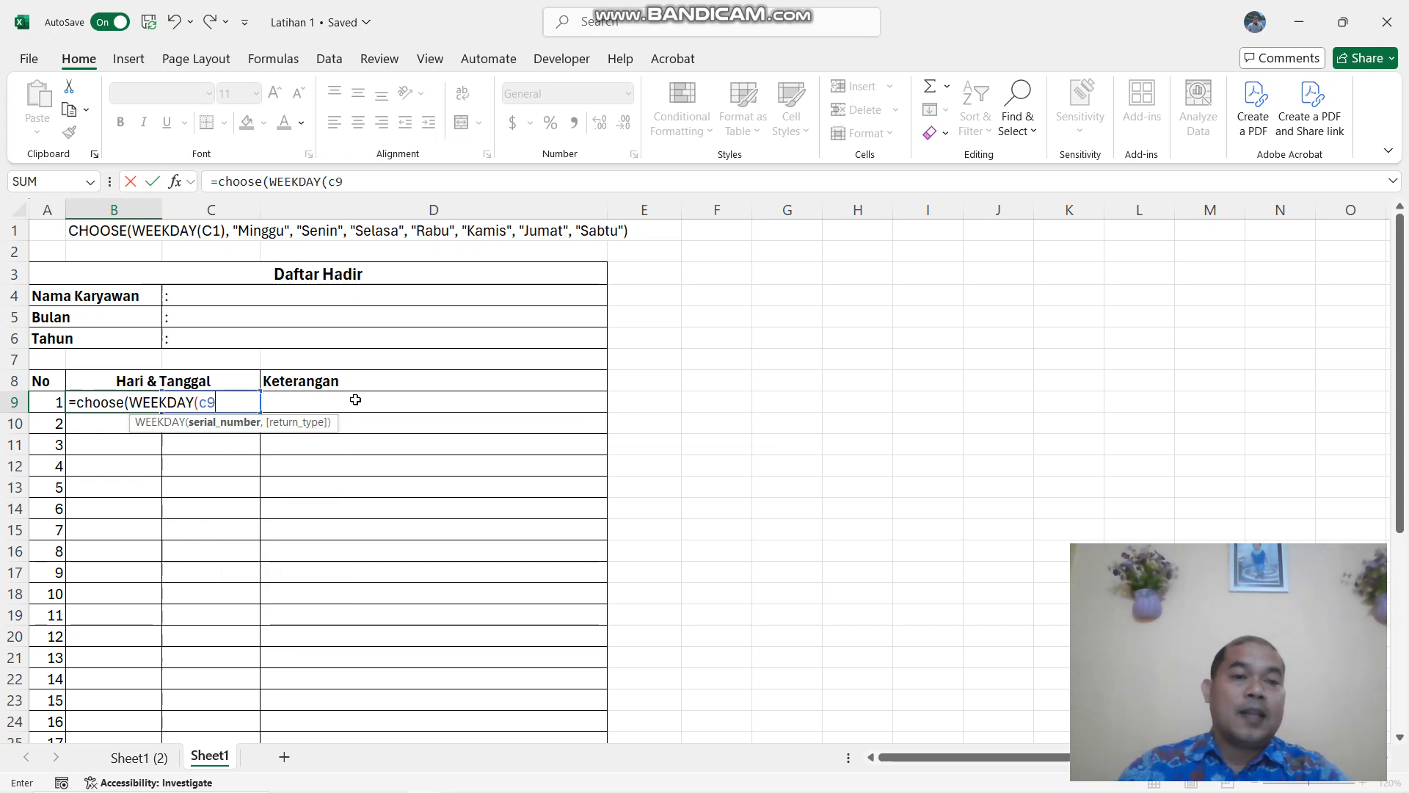
{"action": "type", "text": ")"}
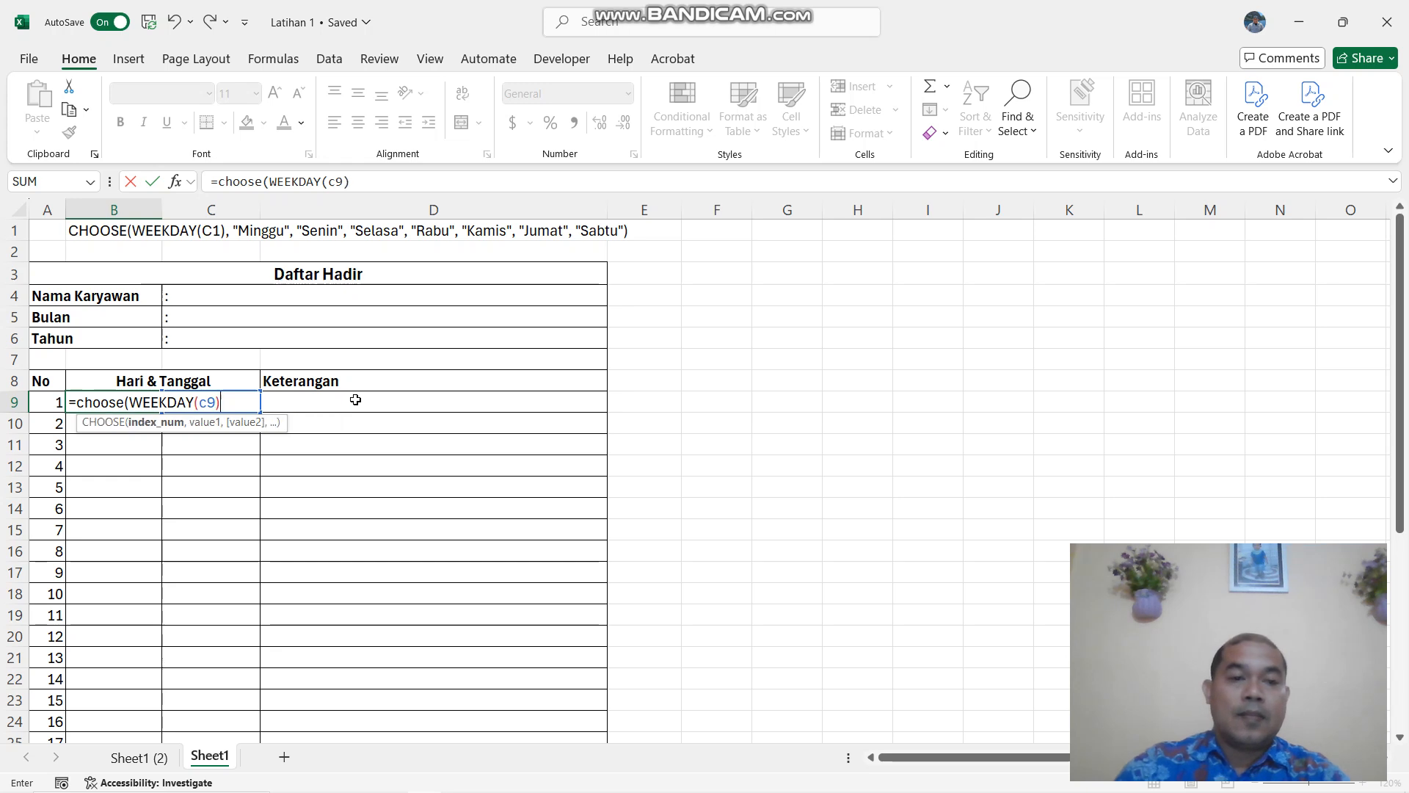
{"action": "type", "text": ","}
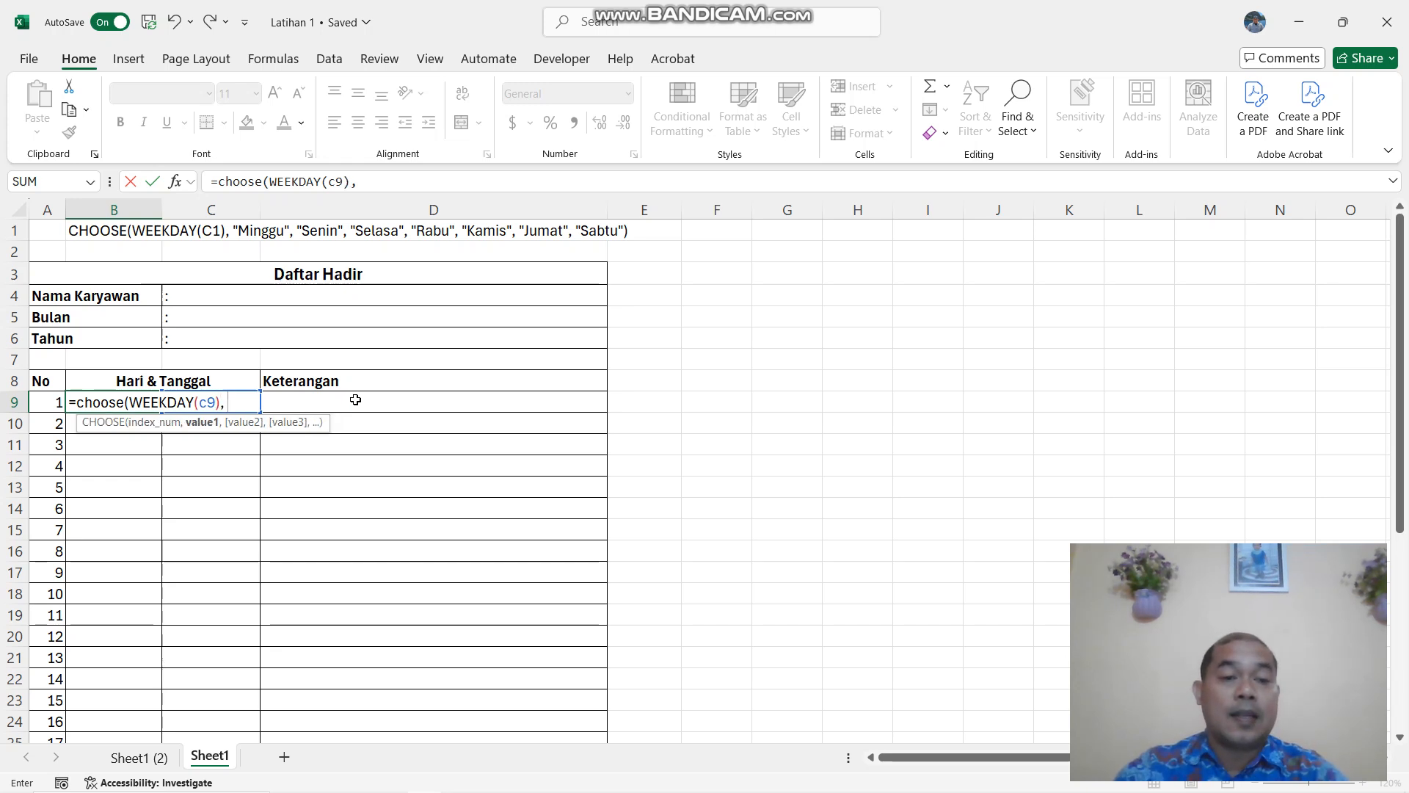
Complete the B9 formula with the values "Minggu", "Senin", "Selasa", "Rabu", "Kamis", "Jumat" and "Sabtu", and enter it.
{"action": "type", "text": " \"Minggu"}
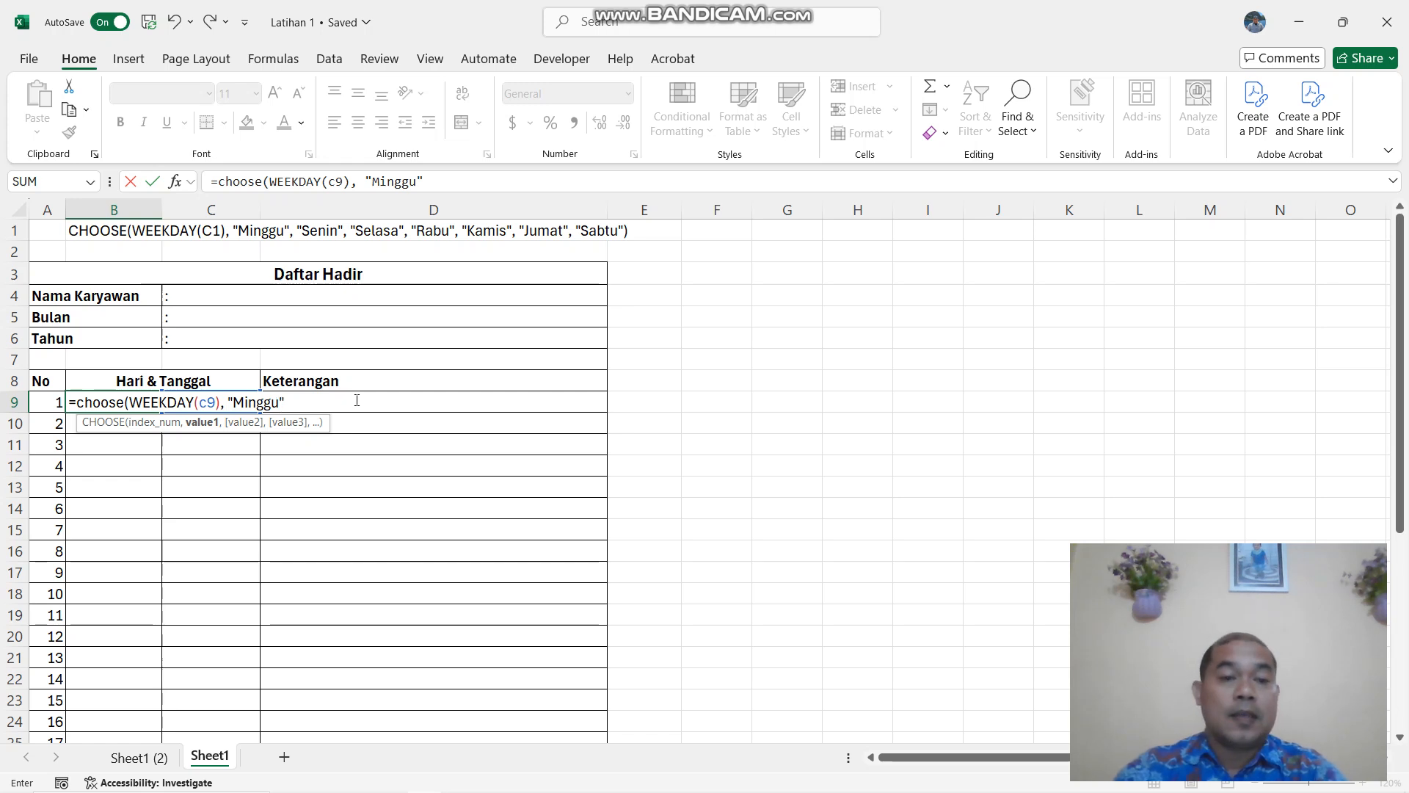
{"action": "type", "text": ", \""}
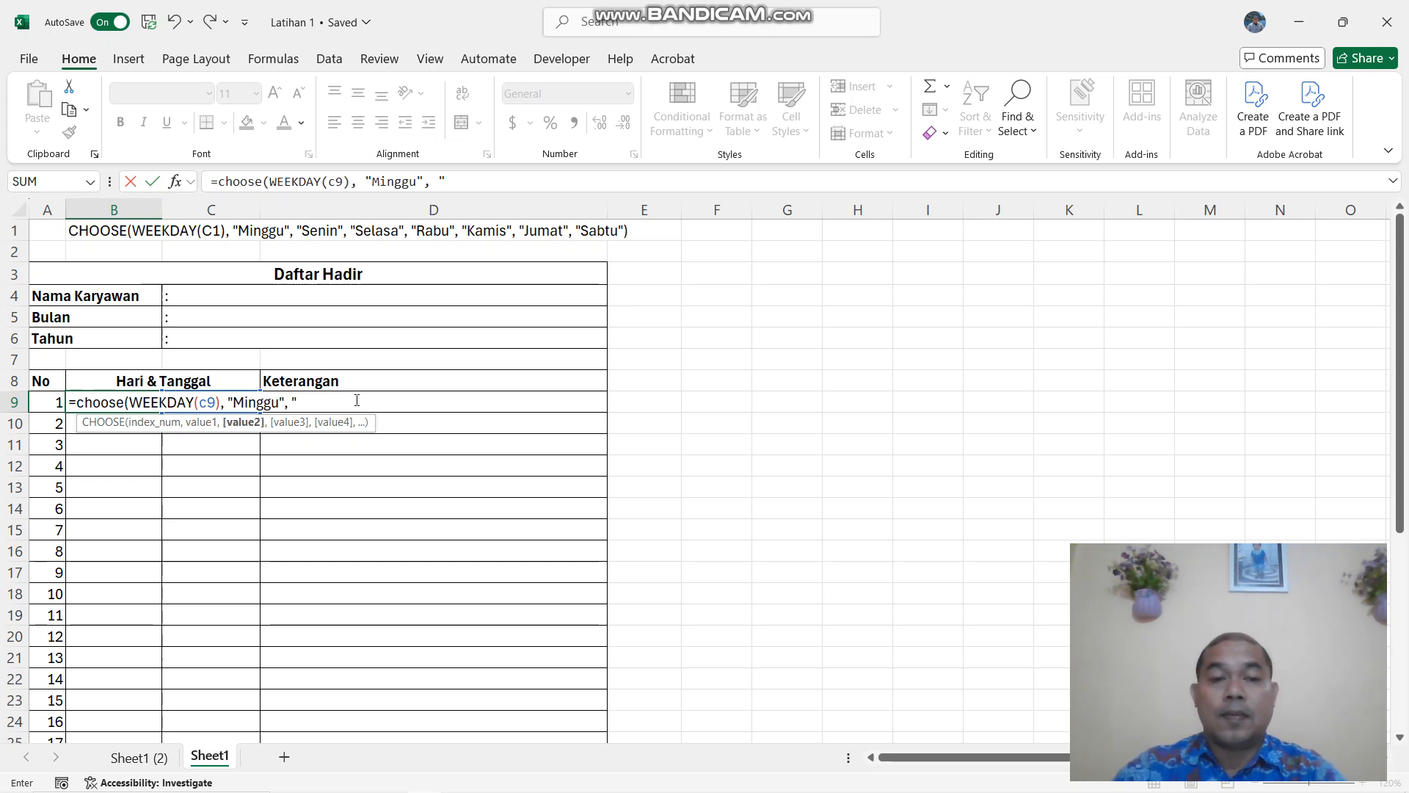
{"action": "type", "text": "Senin\", \"Selasa\", \"Rabu\","}
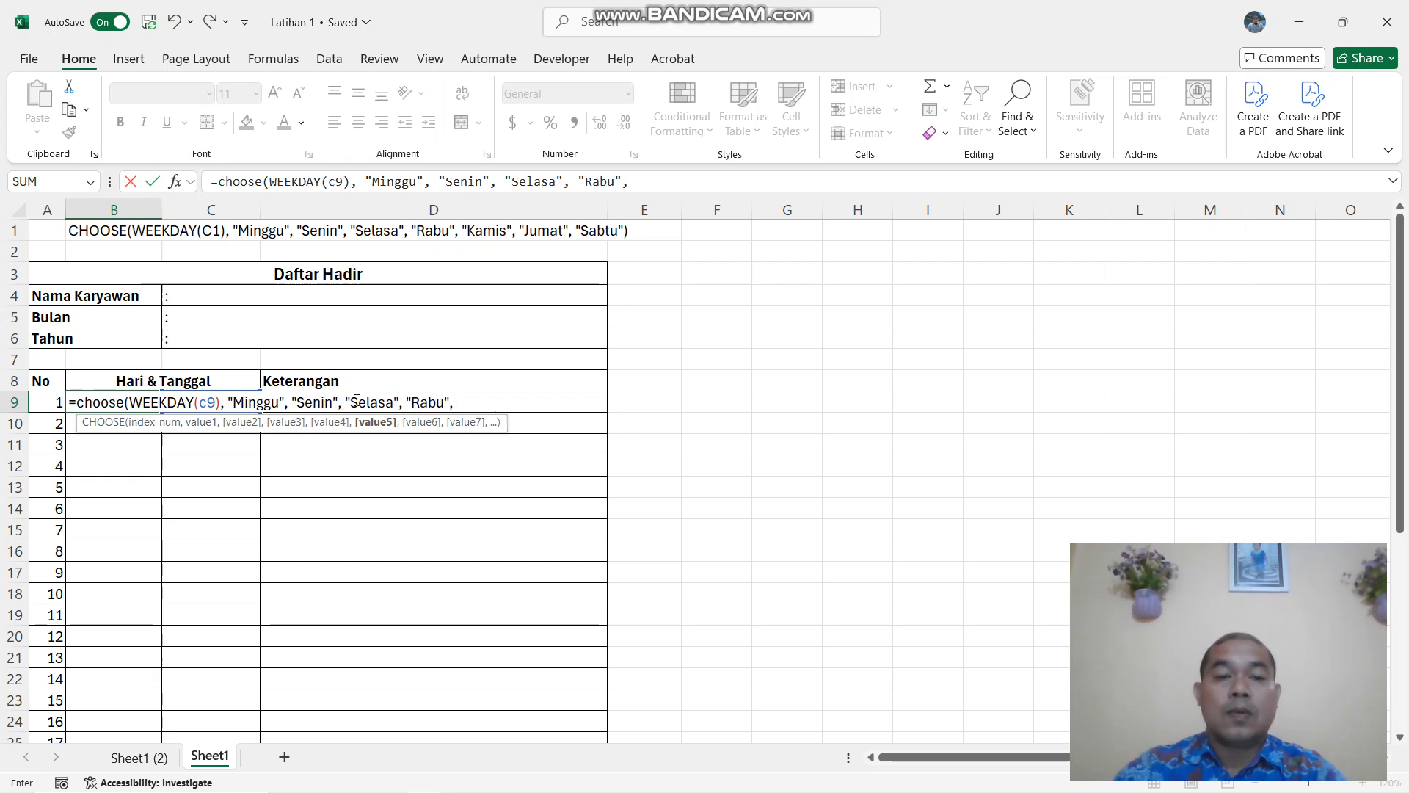
{"action": "type", "text": " \"Kais"}
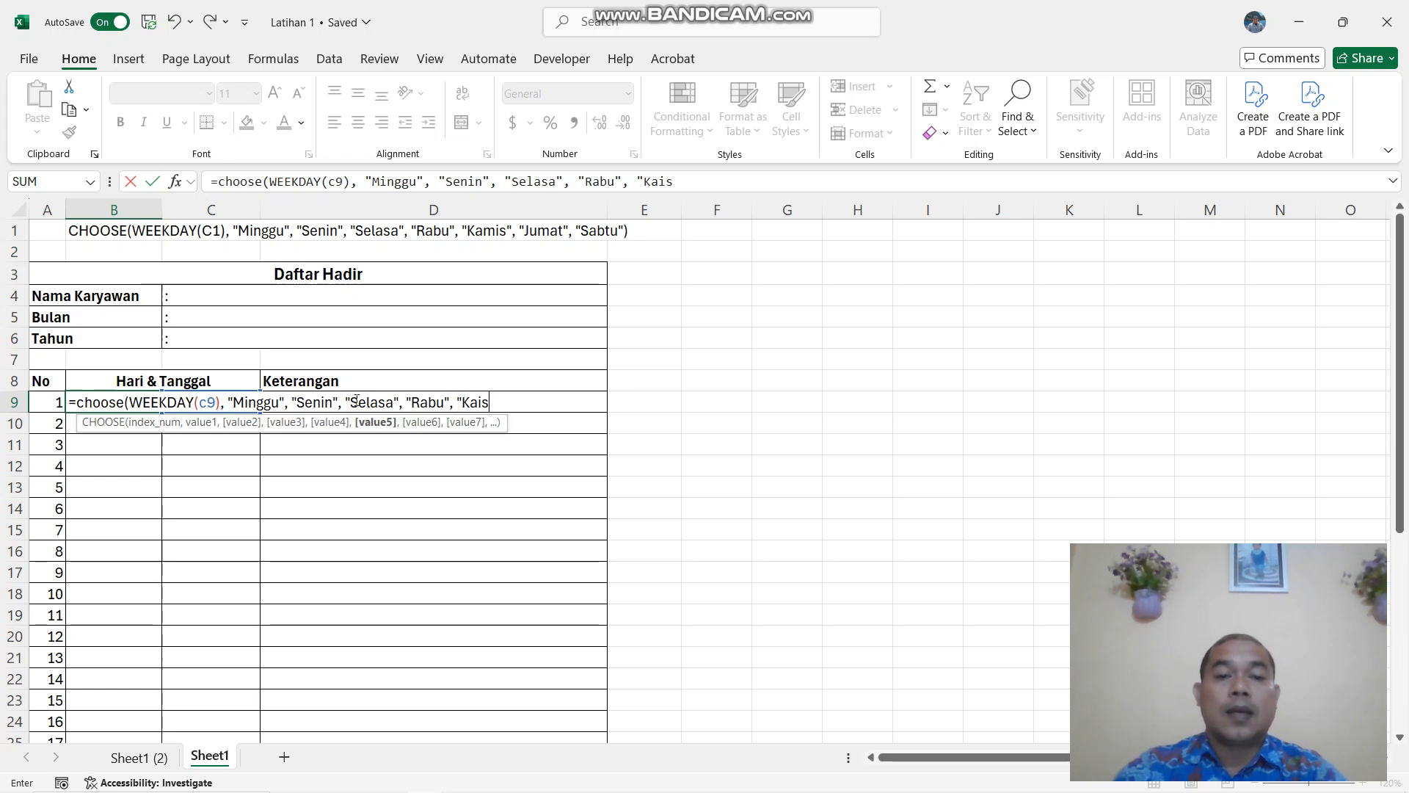
{"action": "key", "text": "BackSpace"}
{"action": "key", "text": "BackSpace"}
{"action": "type", "text": "mis\","}
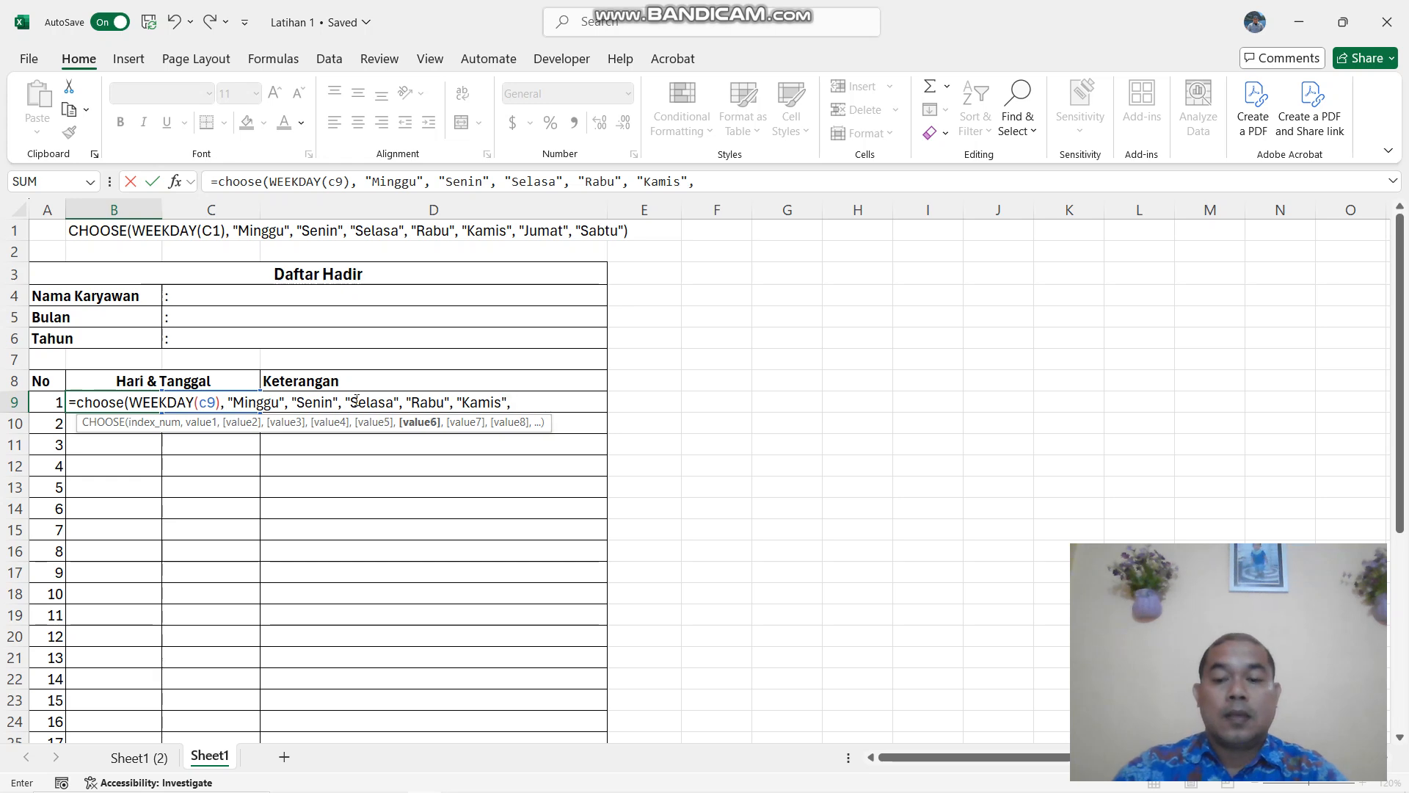
{"action": "type", "text": " \"Juma"}
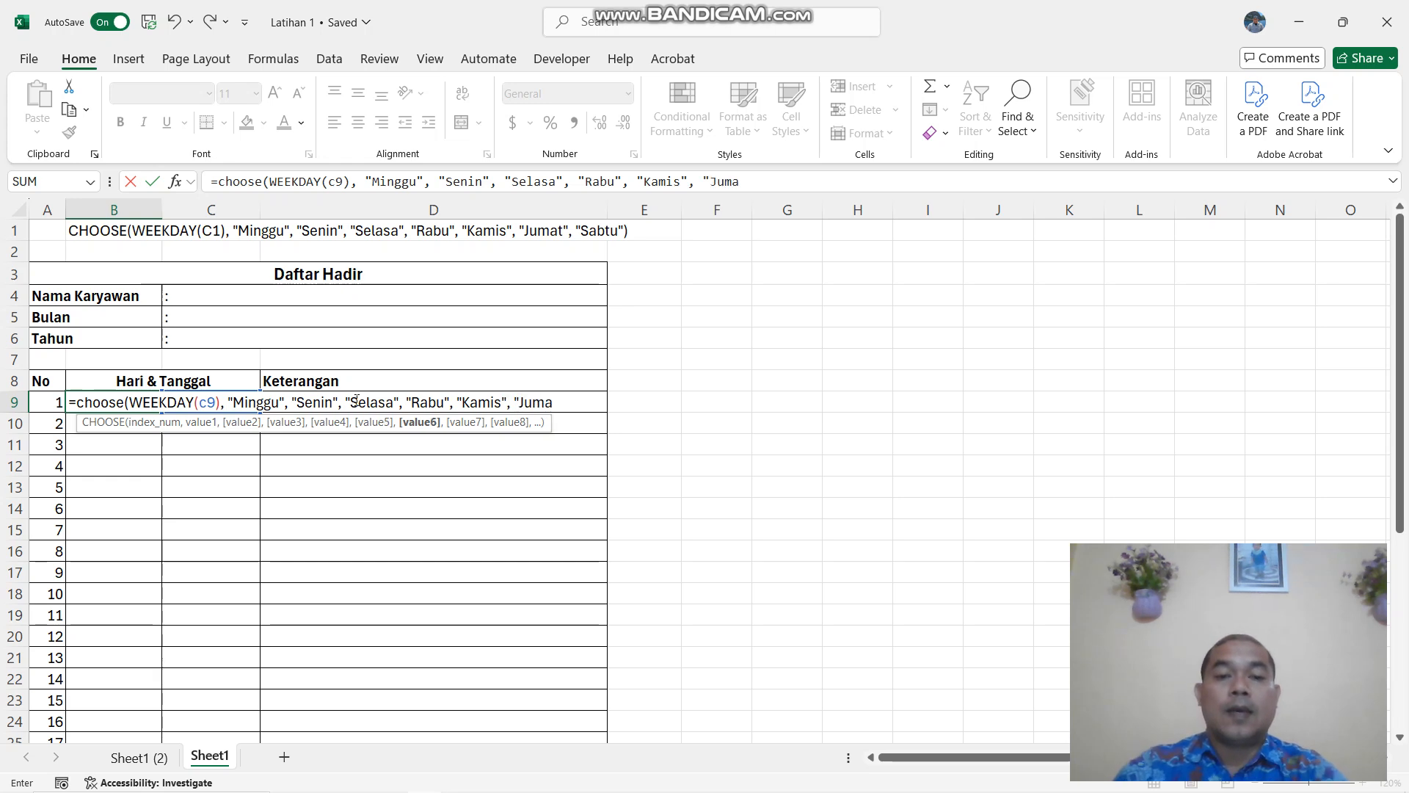
{"action": "type", "text": "t\", \""}
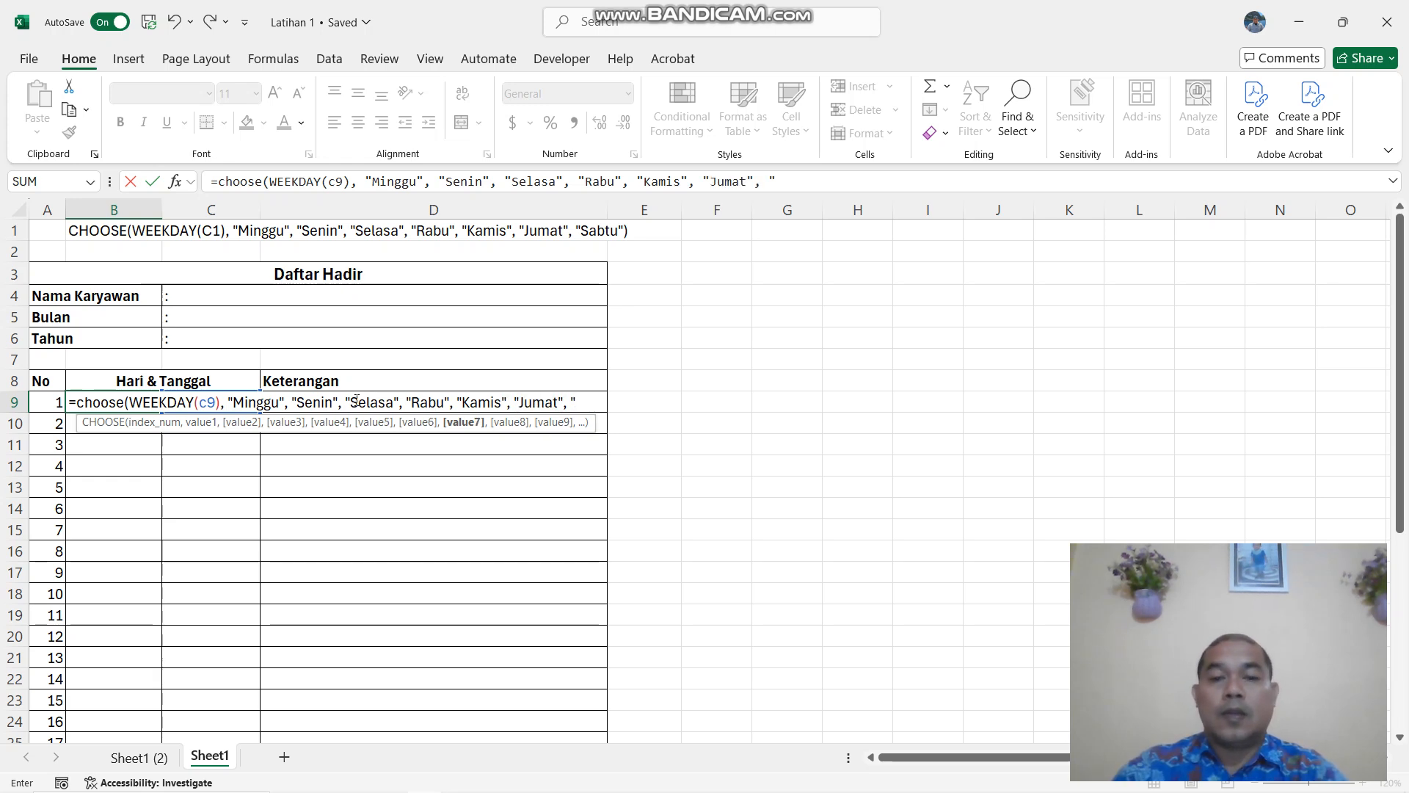
{"action": "type", "text": "Sabtu"}
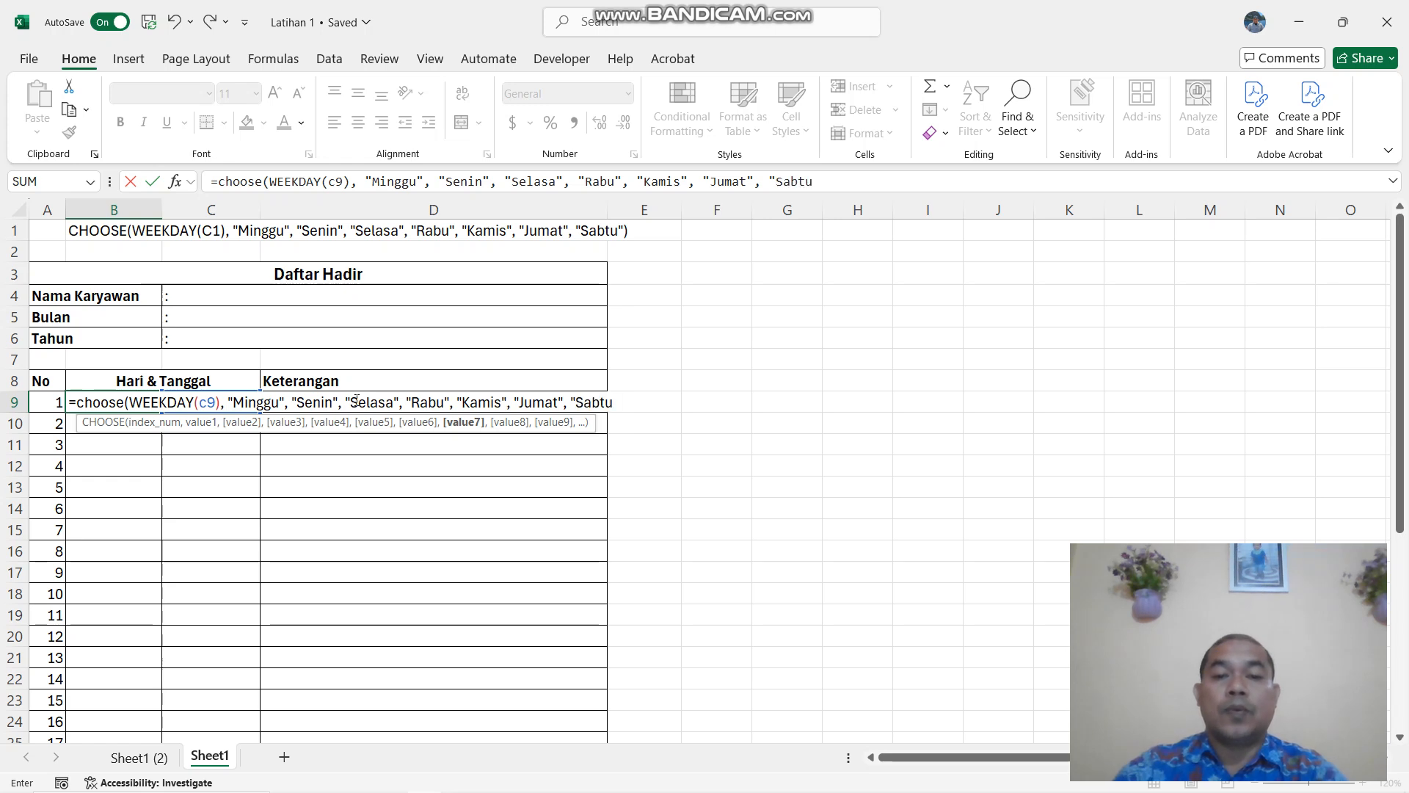
{"action": "type", "text": "\")"}
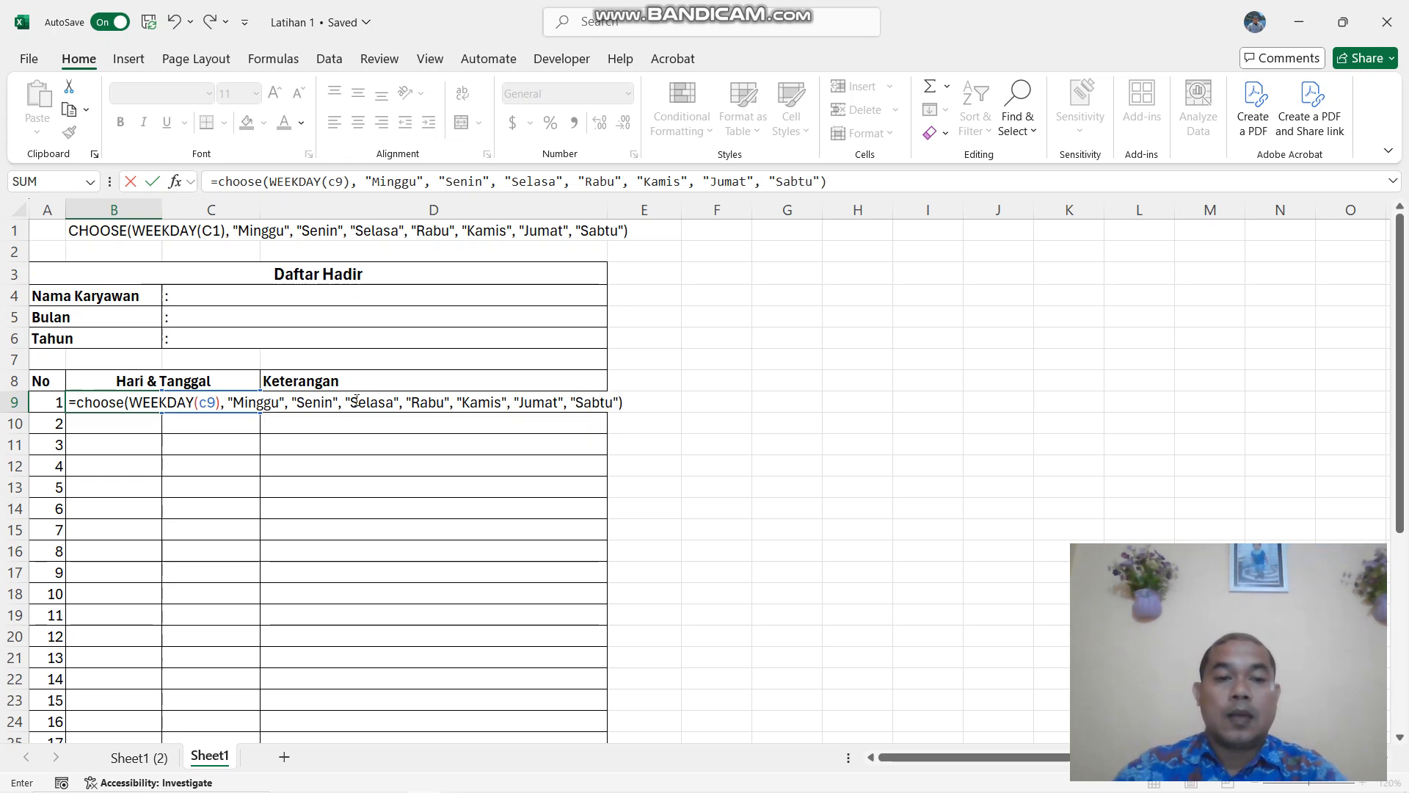
{"action": "key", "text": "Return"}
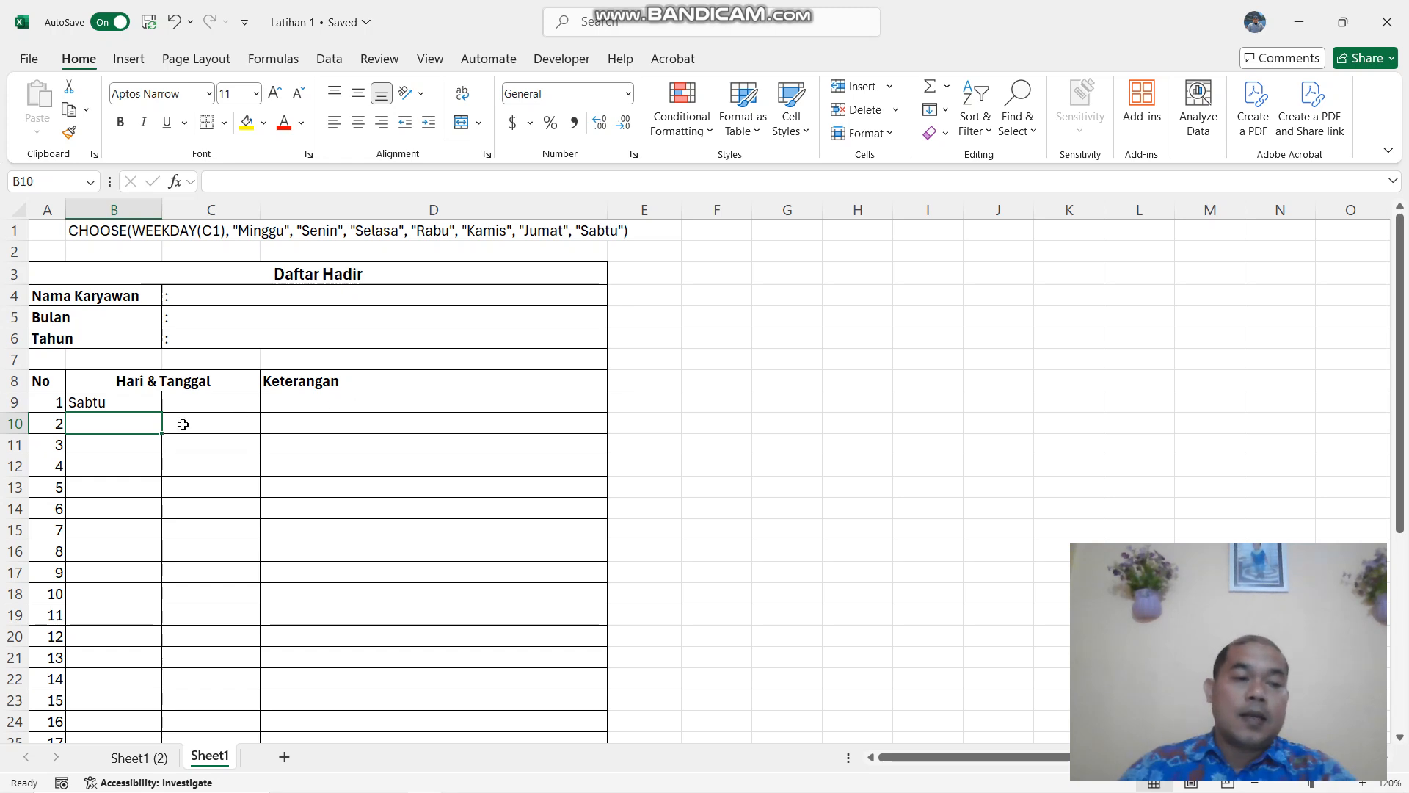
{"action": "left_click", "coordinate": [126, 404]}
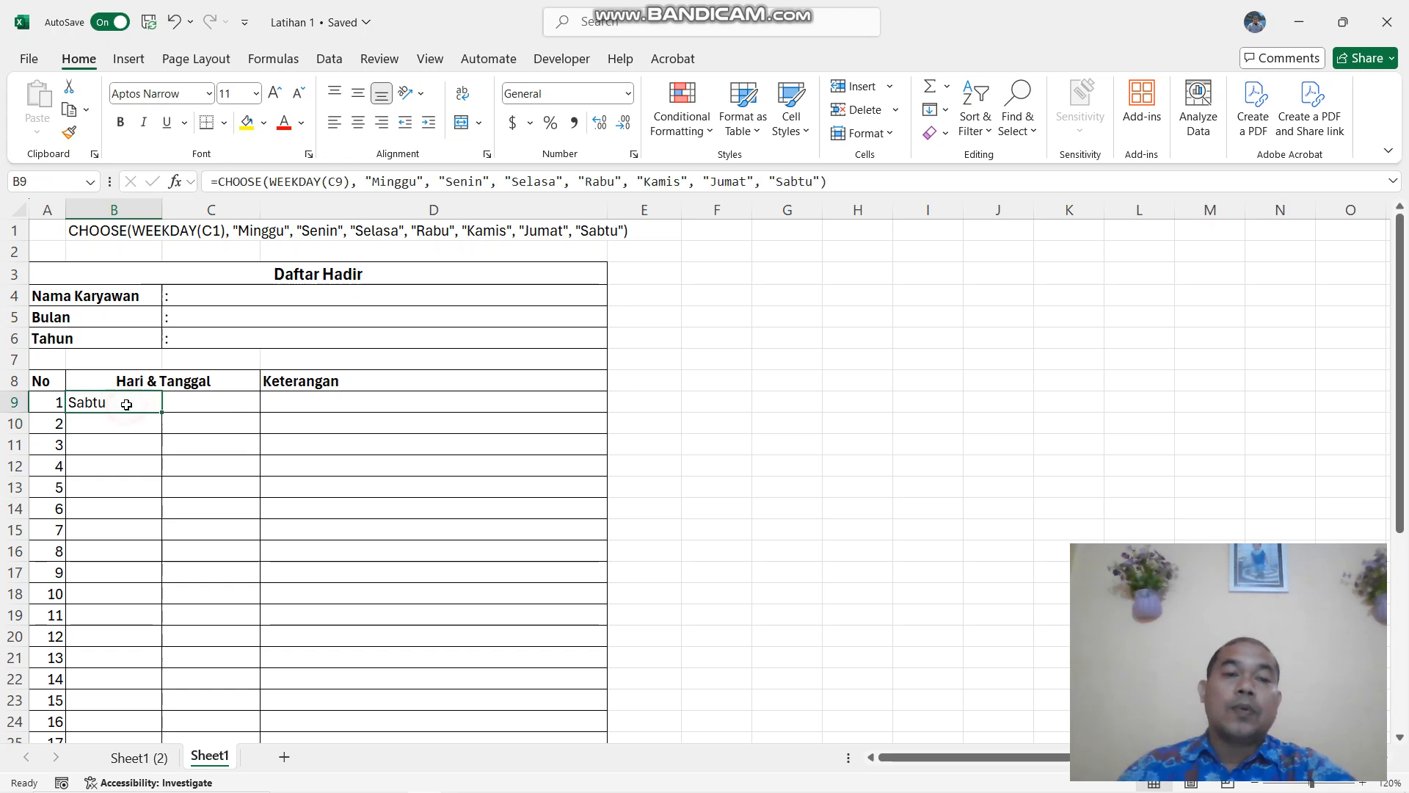
{"action": "left_click", "coordinate": [91, 422]}
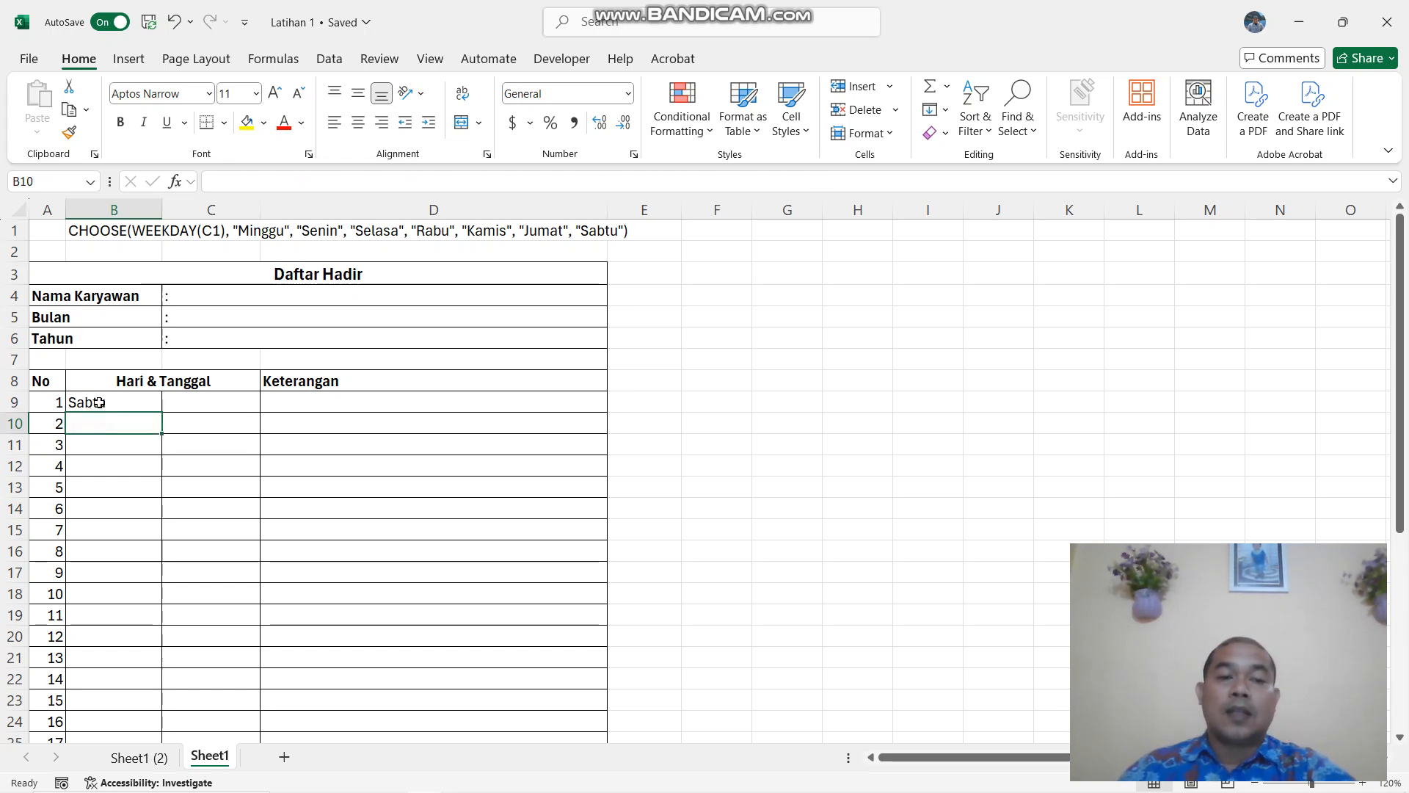
Fill the CHOOSE/WEEKDAY formula from B9 down through B38.
{"action": "left_click", "coordinate": [100, 402]}
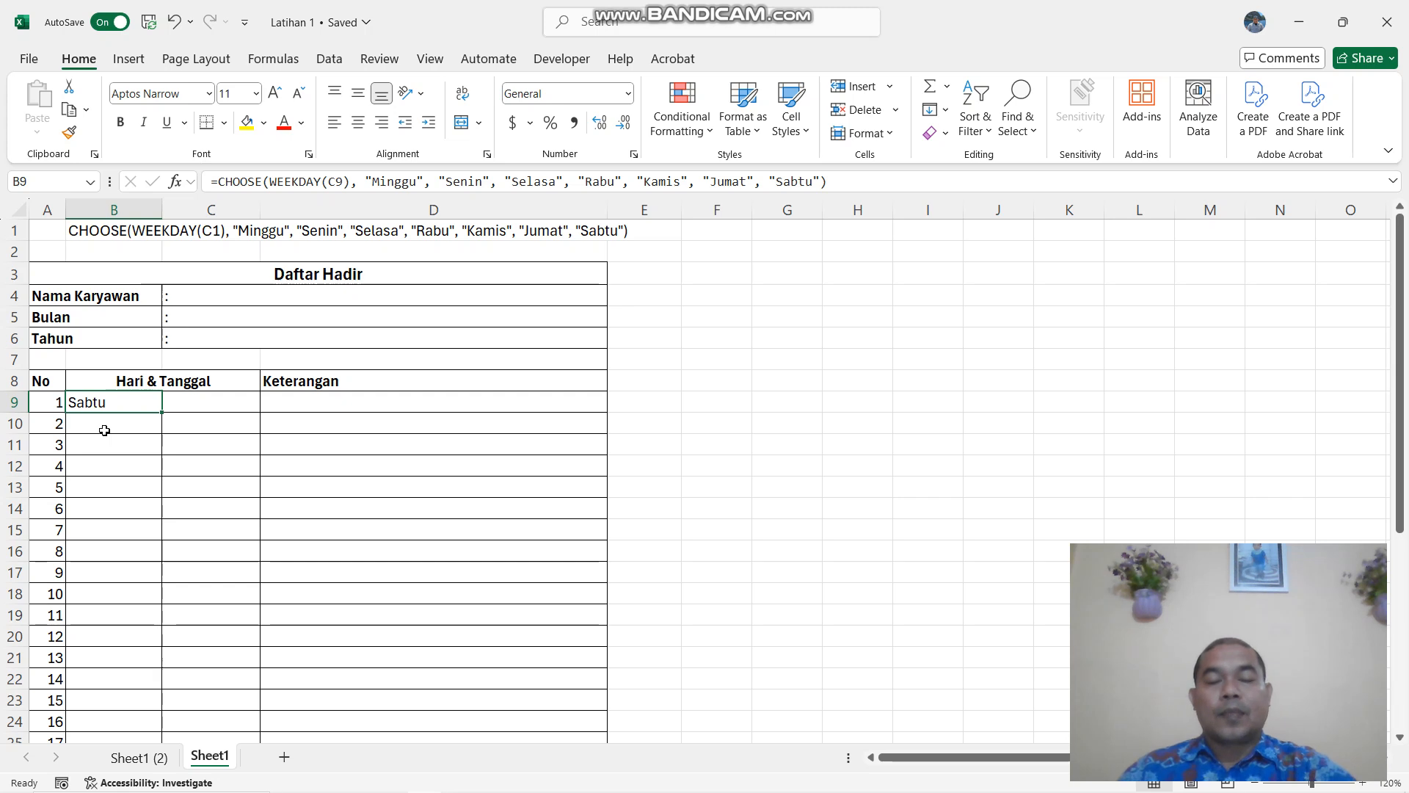
{"action": "left_click", "coordinate": [126, 406]}
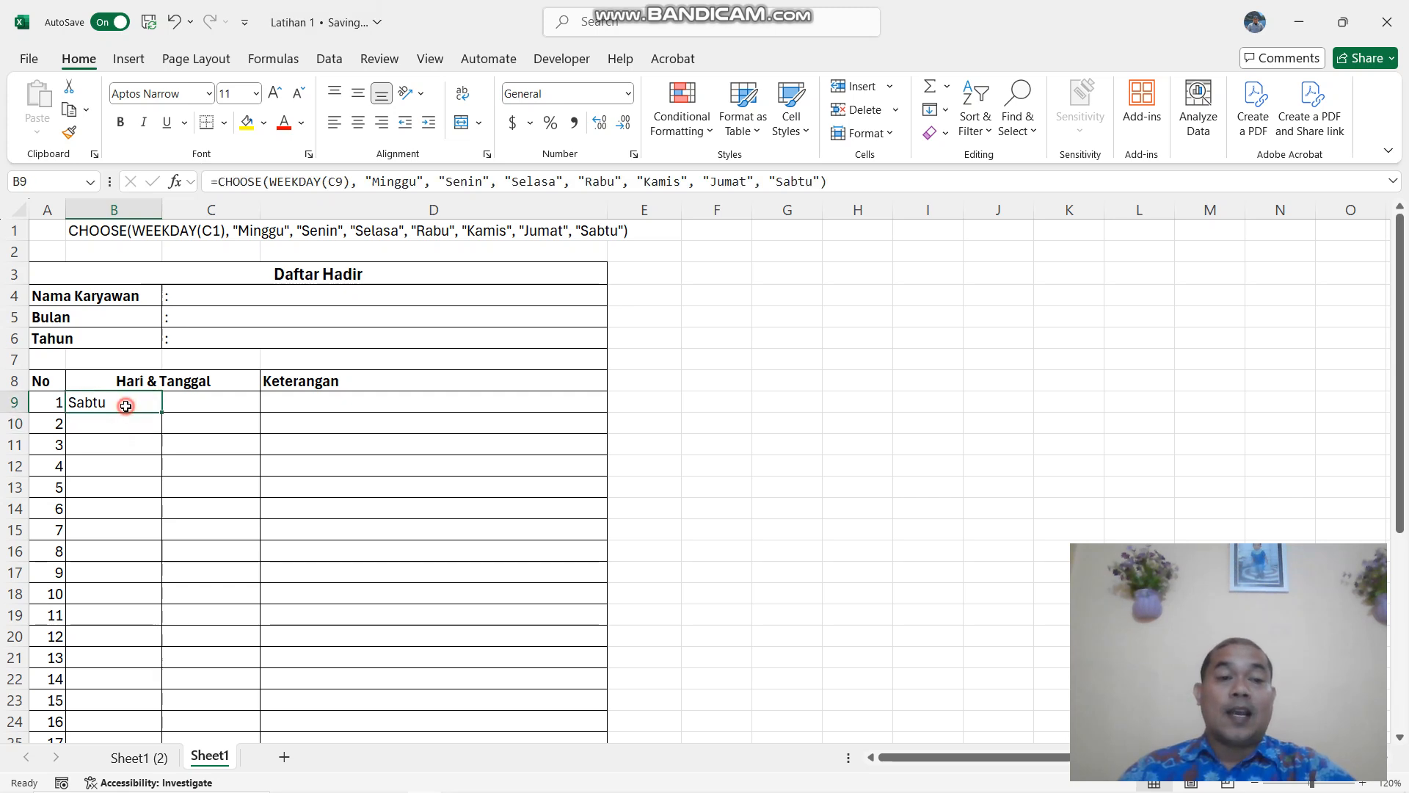
{"action": "left_click_drag", "start_coordinate": [167, 414], "coordinate": [157, 451]}
{"action": "left_click", "coordinate": [131, 427]}
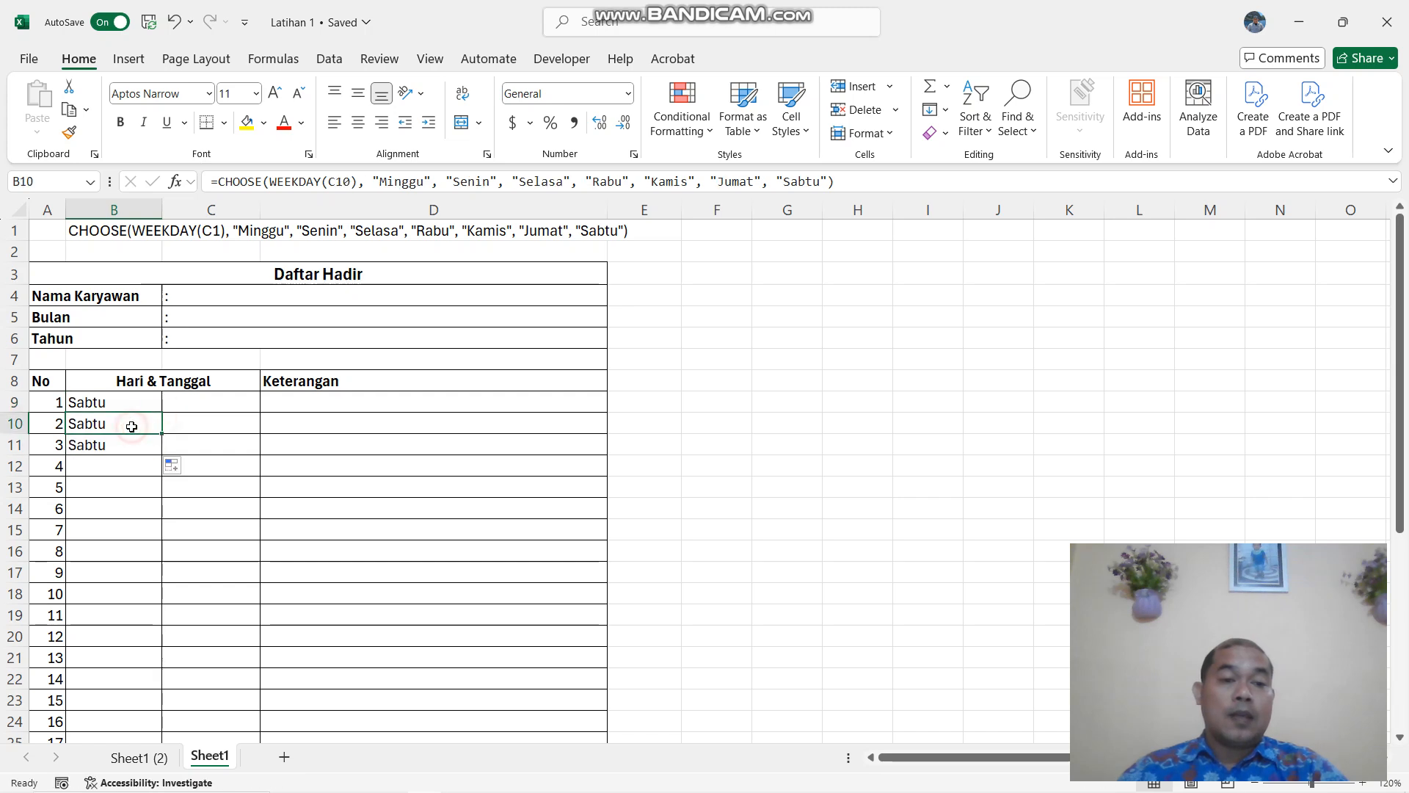
{"action": "left_click", "coordinate": [130, 404]}
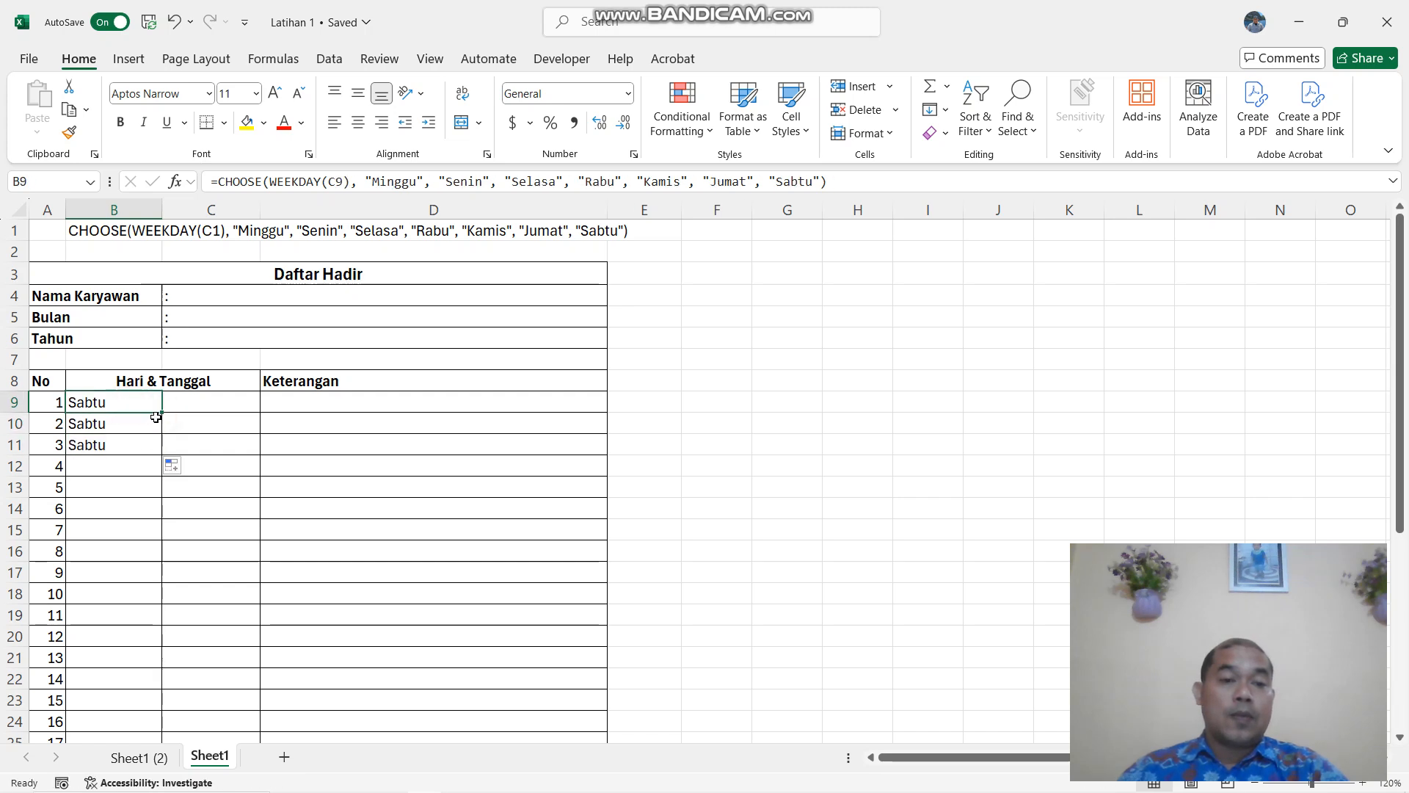
{"action": "left_click_drag", "start_coordinate": [161, 414], "coordinate": [115, 698]}
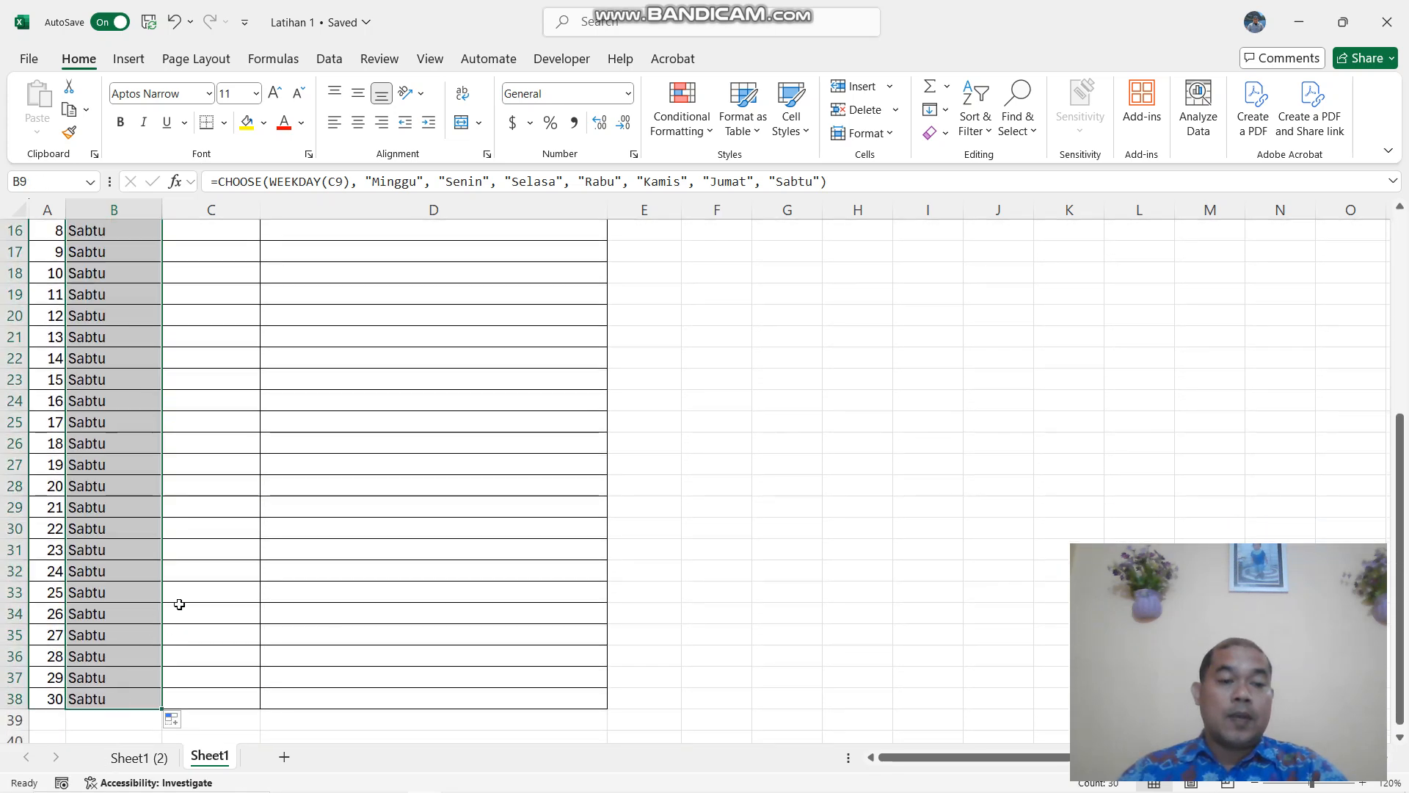
{"action": "scroll", "coordinate": [316, 516], "scroll_direction": "up", "scroll_amount": 5}
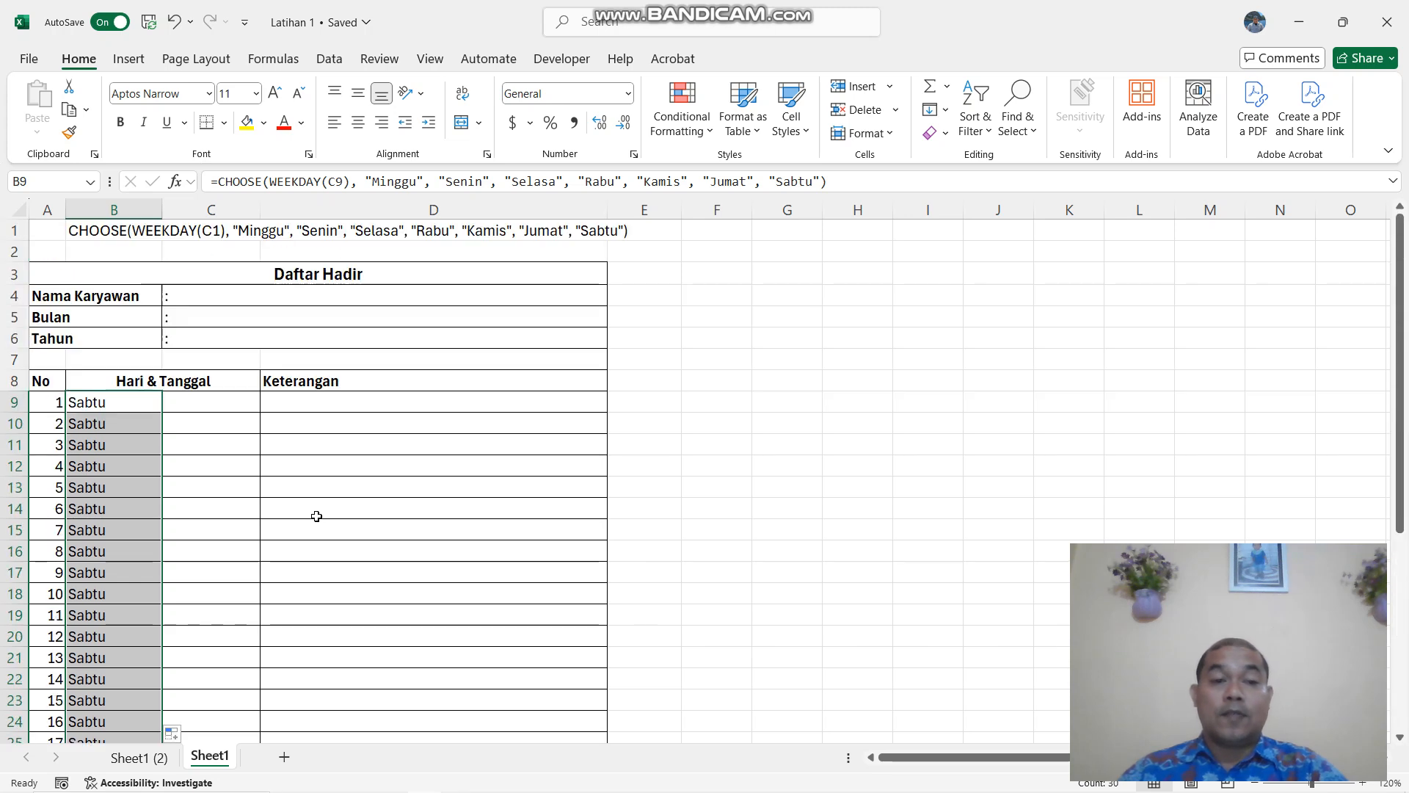
Enter the date 11/1/2024 in cell C9 as the first attendance date.
{"action": "left_click", "coordinate": [214, 407]}
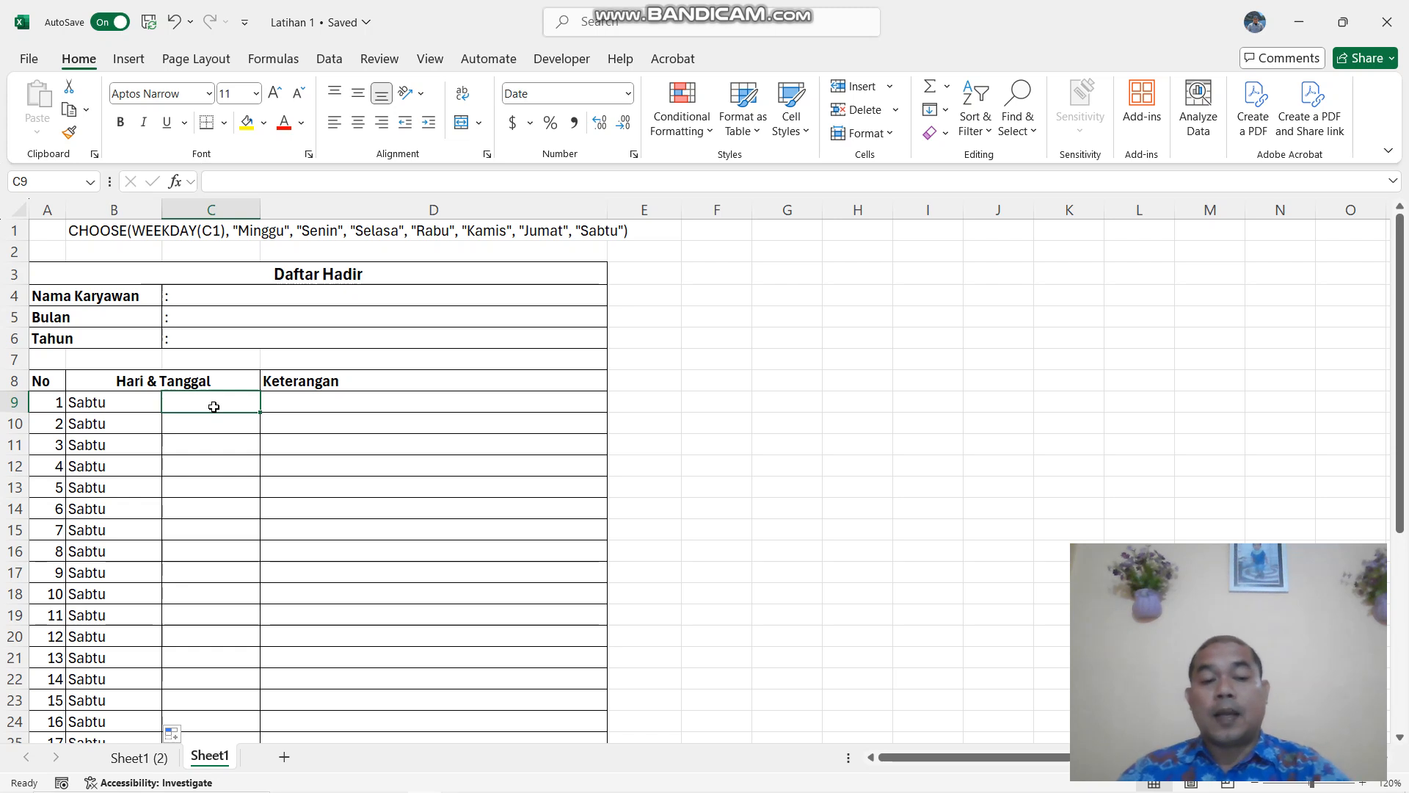
{"action": "type", "text": "11/1/20"}
{"action": "type", "text": "24"}
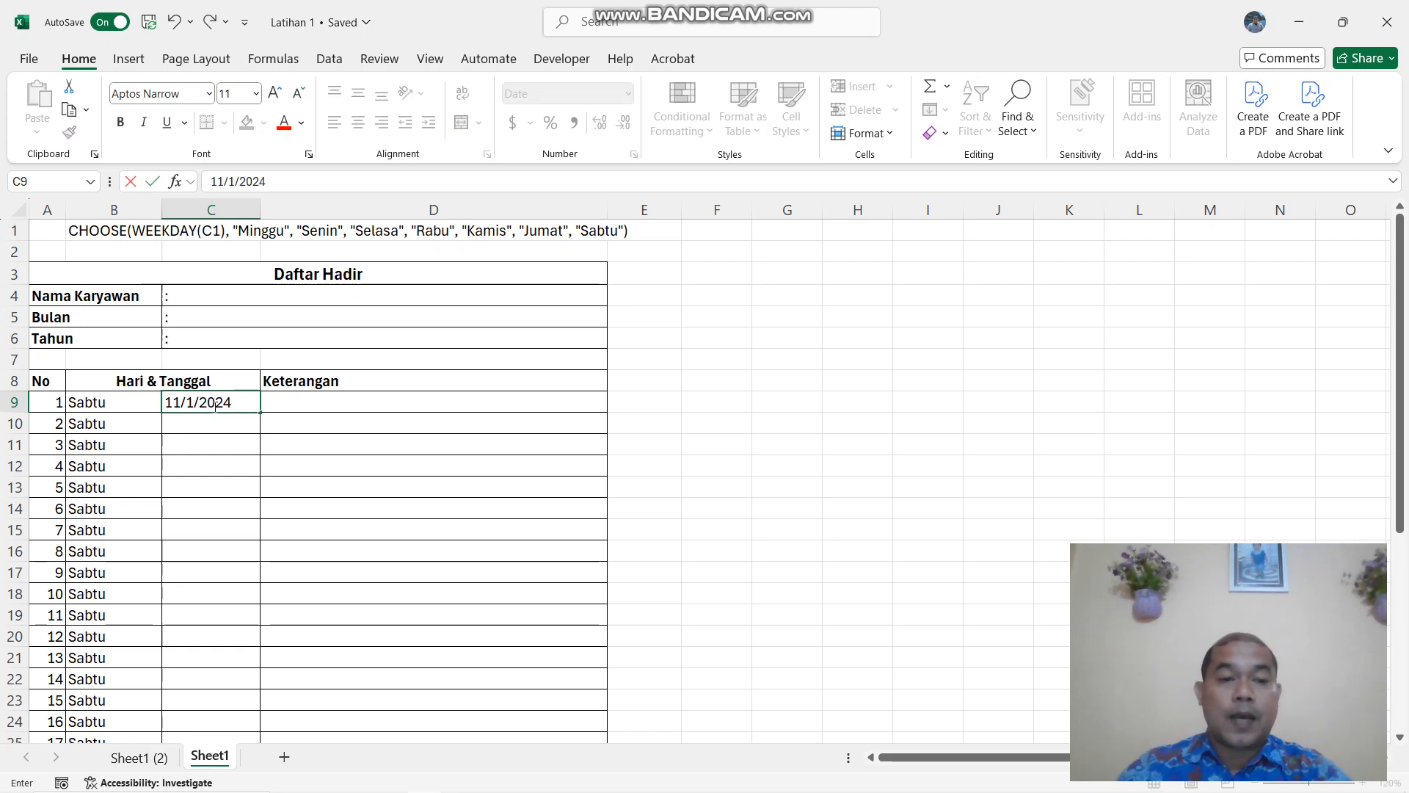
{"action": "key", "text": "Return"}
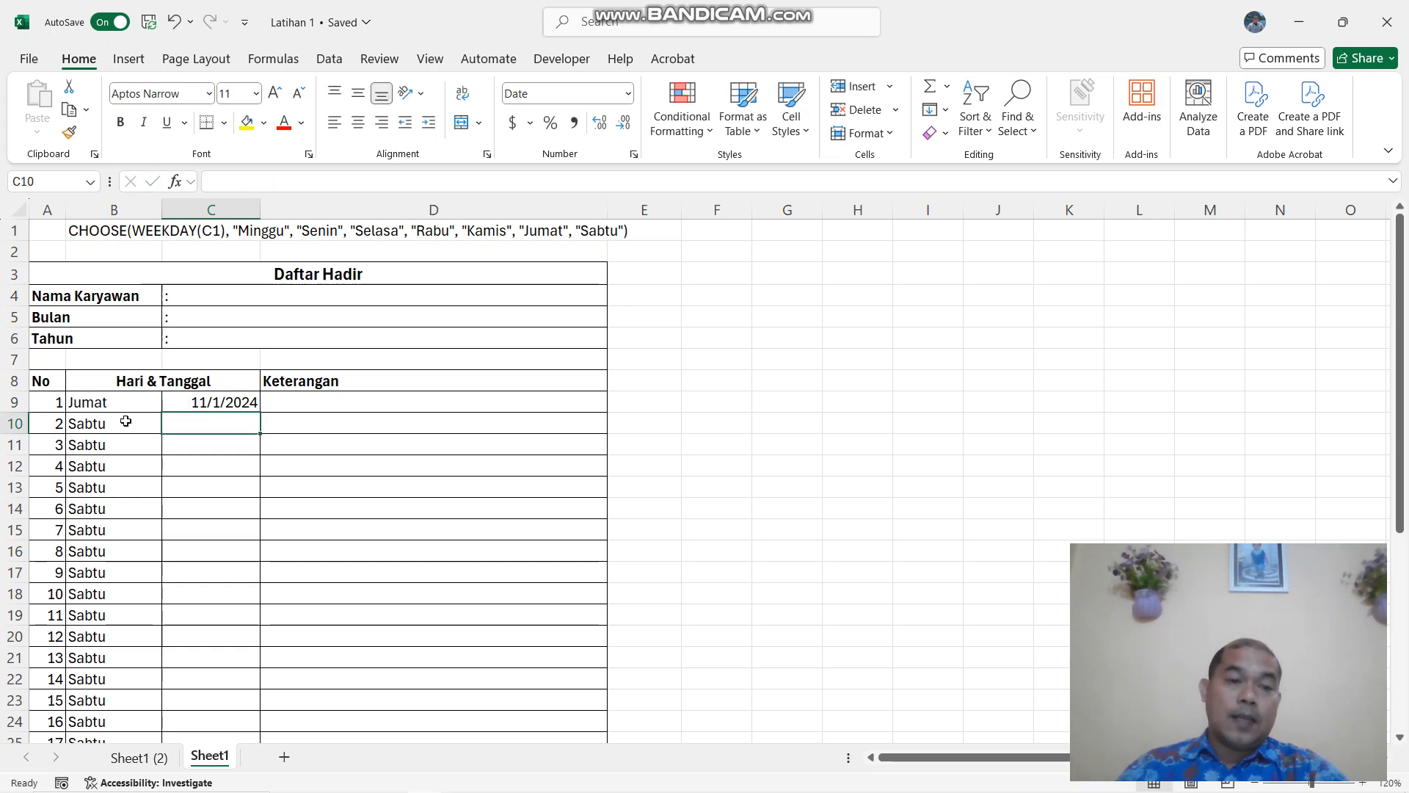
Compare the weekday in B9 and the date in C9 with the November 2024 page of the system calendar.
{"action": "left_click", "coordinate": [101, 402]}
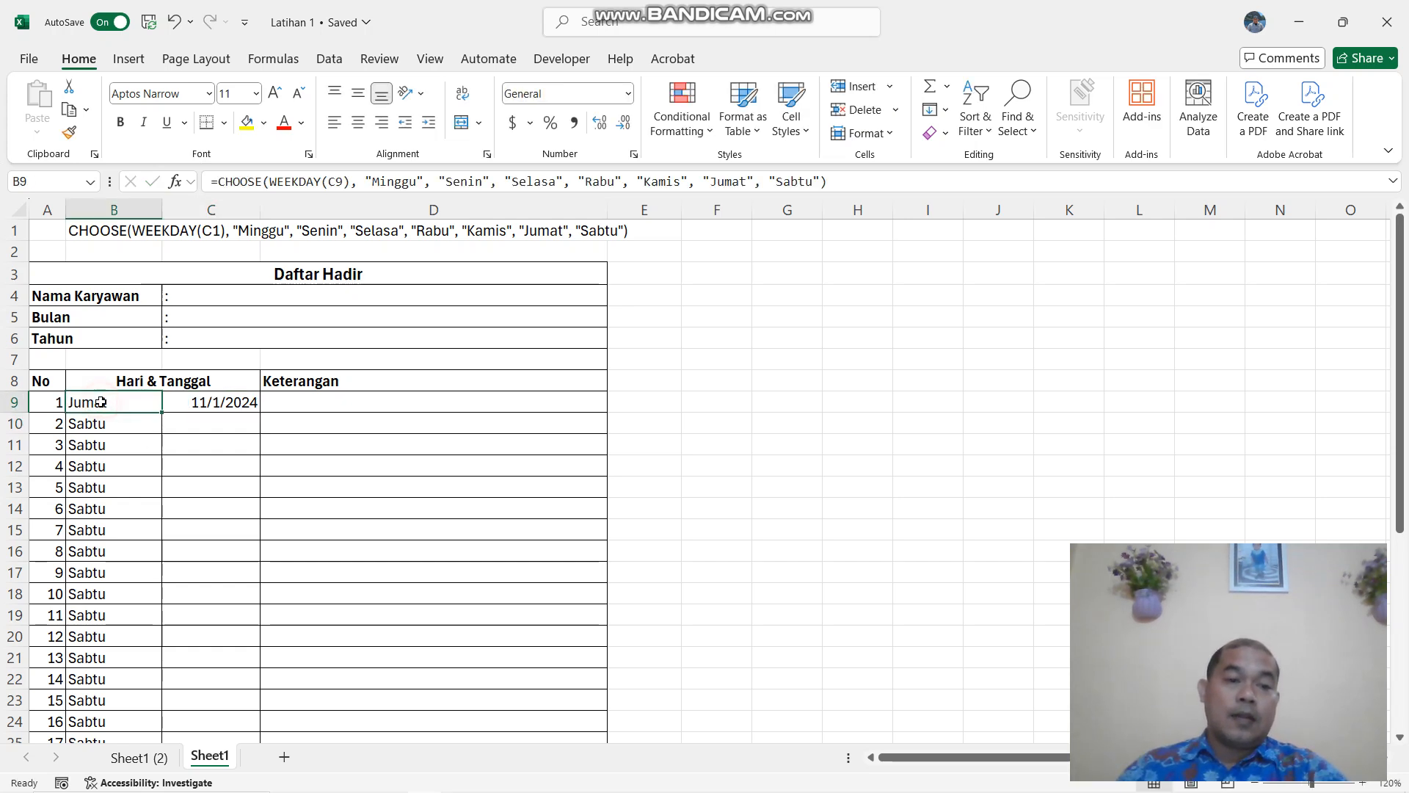
{"action": "left_click", "coordinate": [208, 406]}
{"action": "left_click", "coordinate": [96, 405]}
{"action": "left_click", "coordinate": [195, 402]}
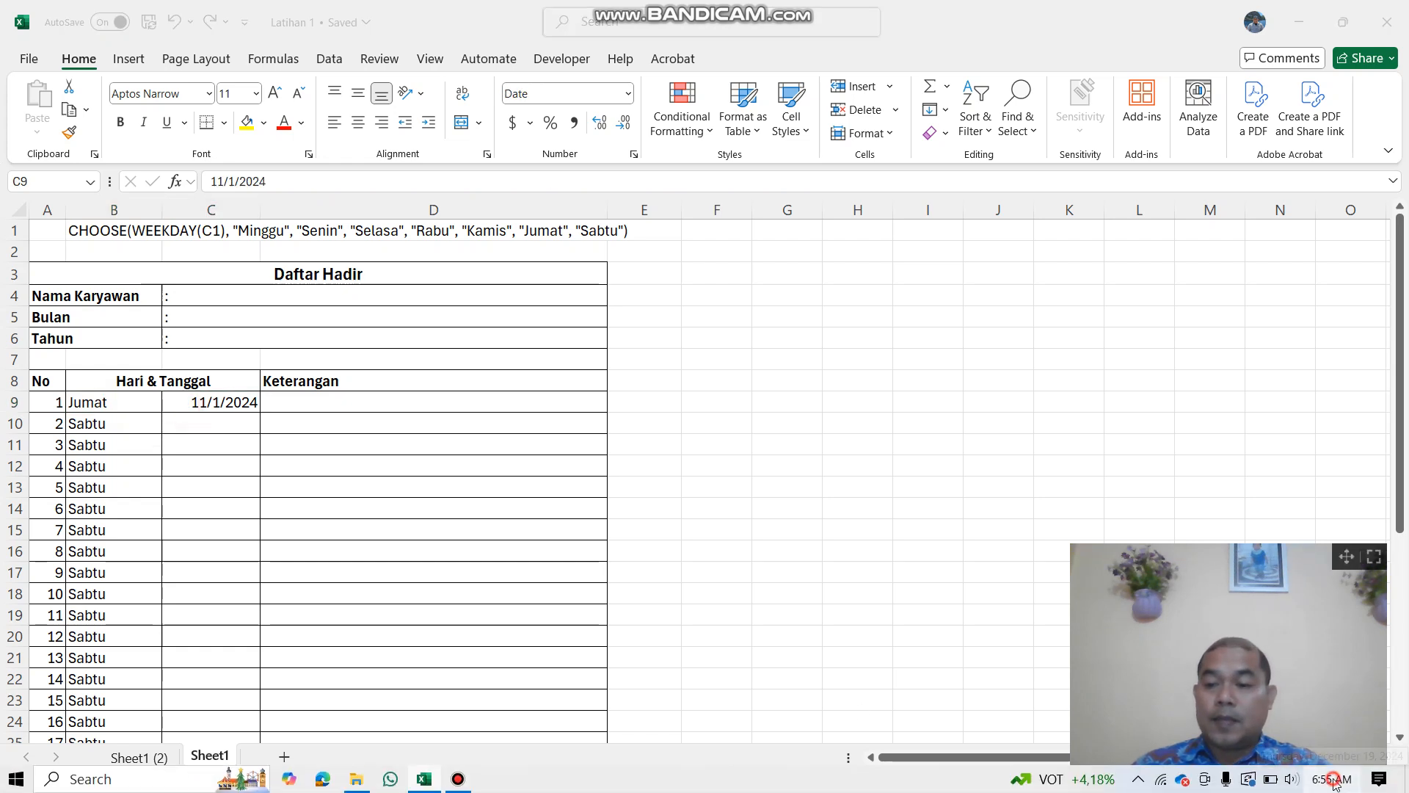
{"action": "left_click", "coordinate": [1334, 779]}
{"action": "left_click", "coordinate": [1332, 216]}
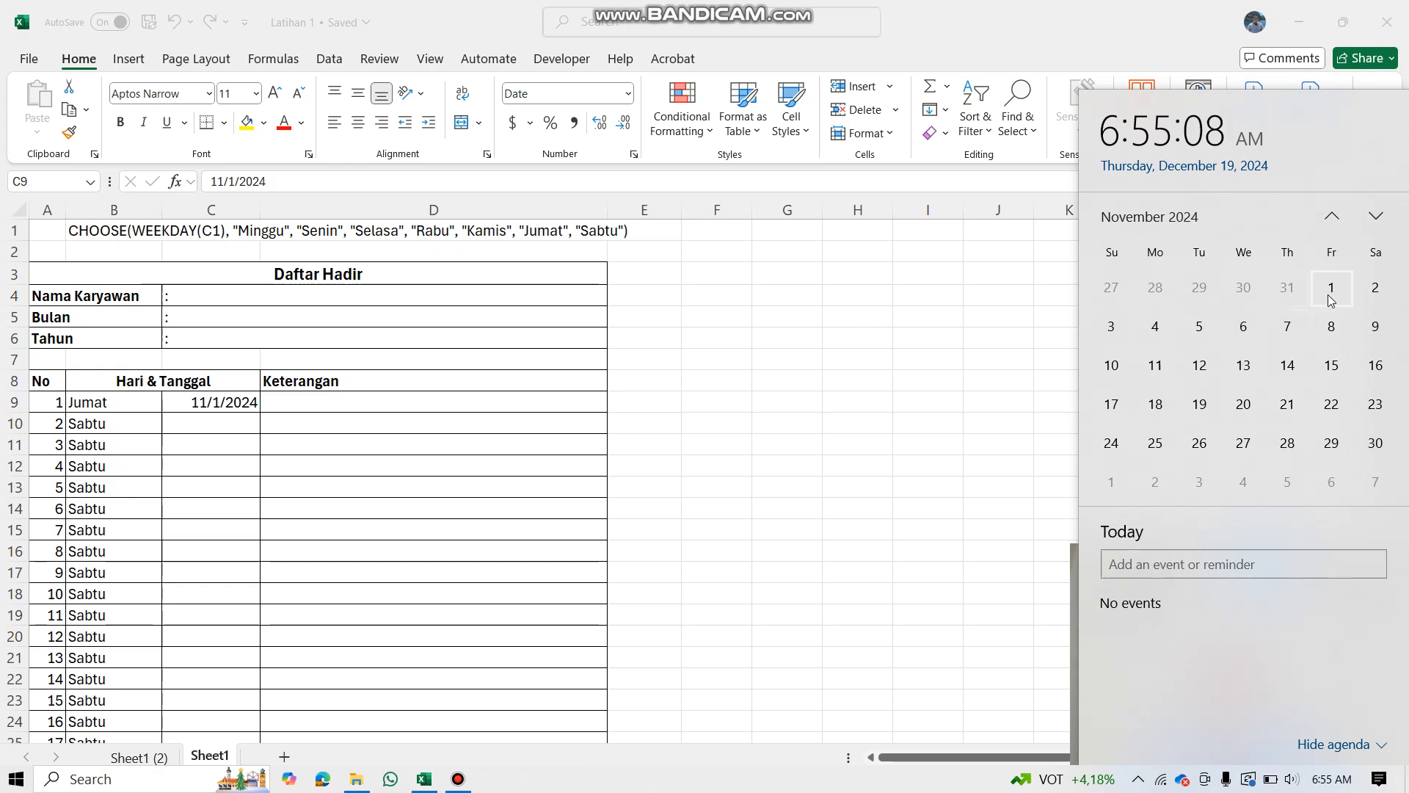
Close the calendar and fill the C9 date down as a daily series through C38.
{"action": "left_click", "coordinate": [253, 403]}
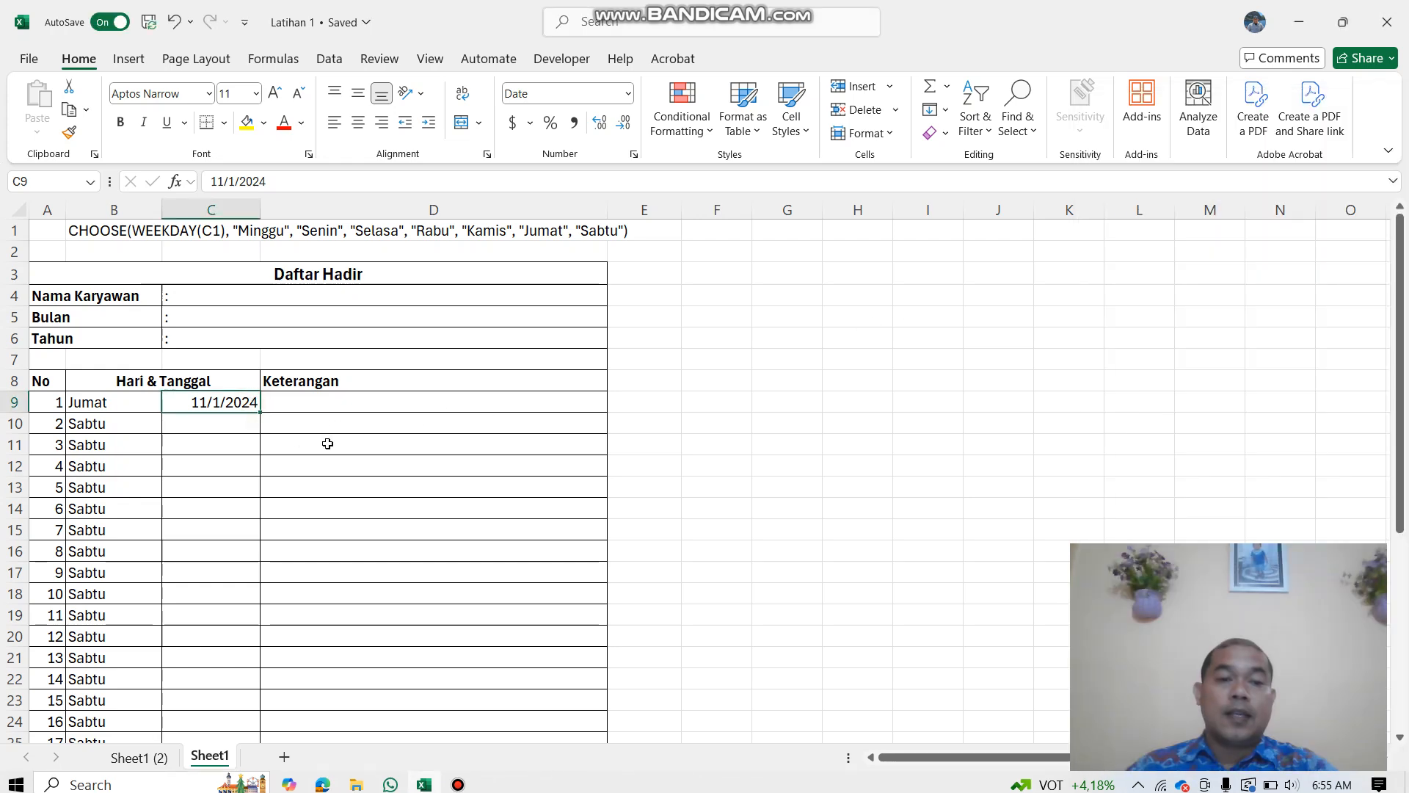
{"action": "left_click_drag", "start_coordinate": [261, 413], "coordinate": [219, 697]}
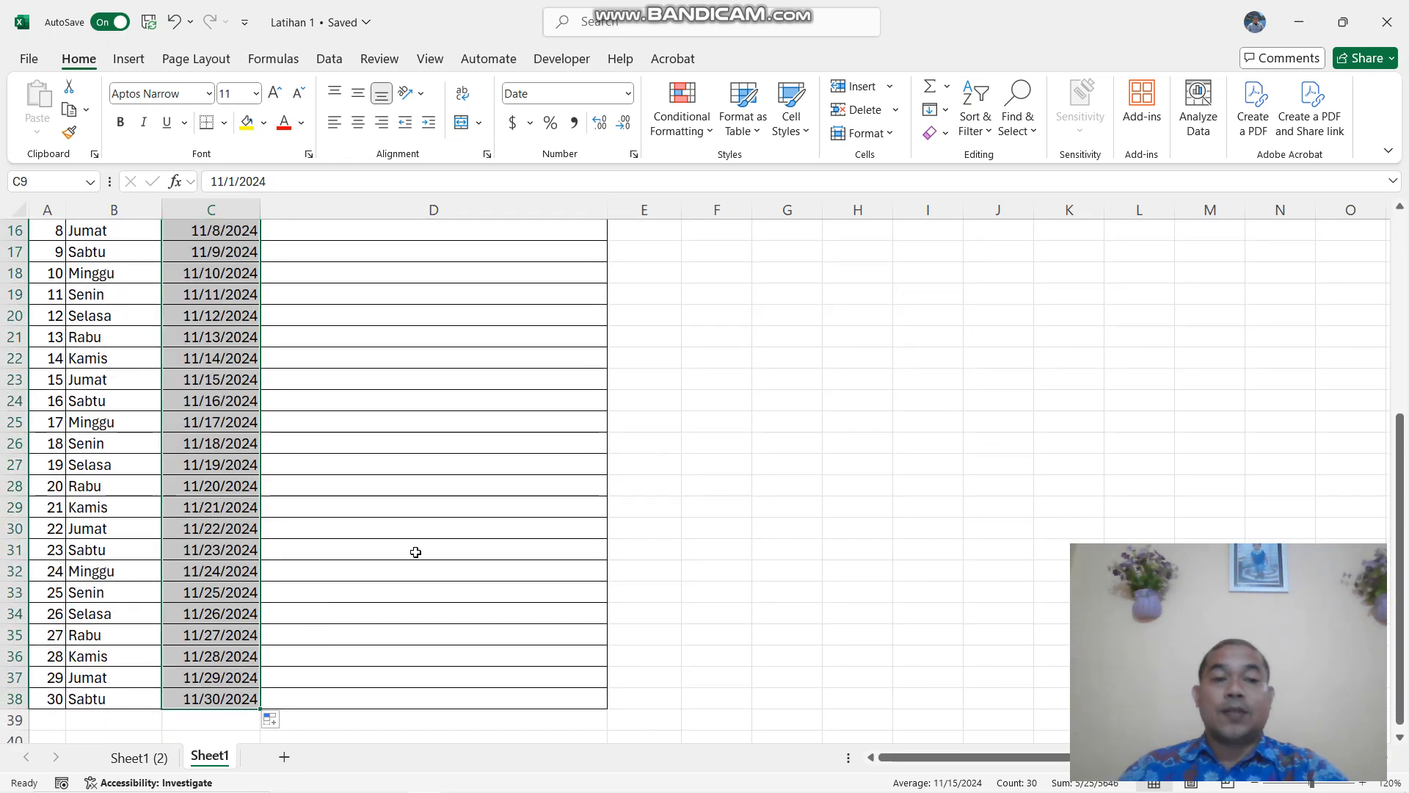
{"action": "scroll", "coordinate": [415, 552], "scroll_direction": "up", "scroll_amount": 4}
{"action": "left_click", "coordinate": [401, 534]}
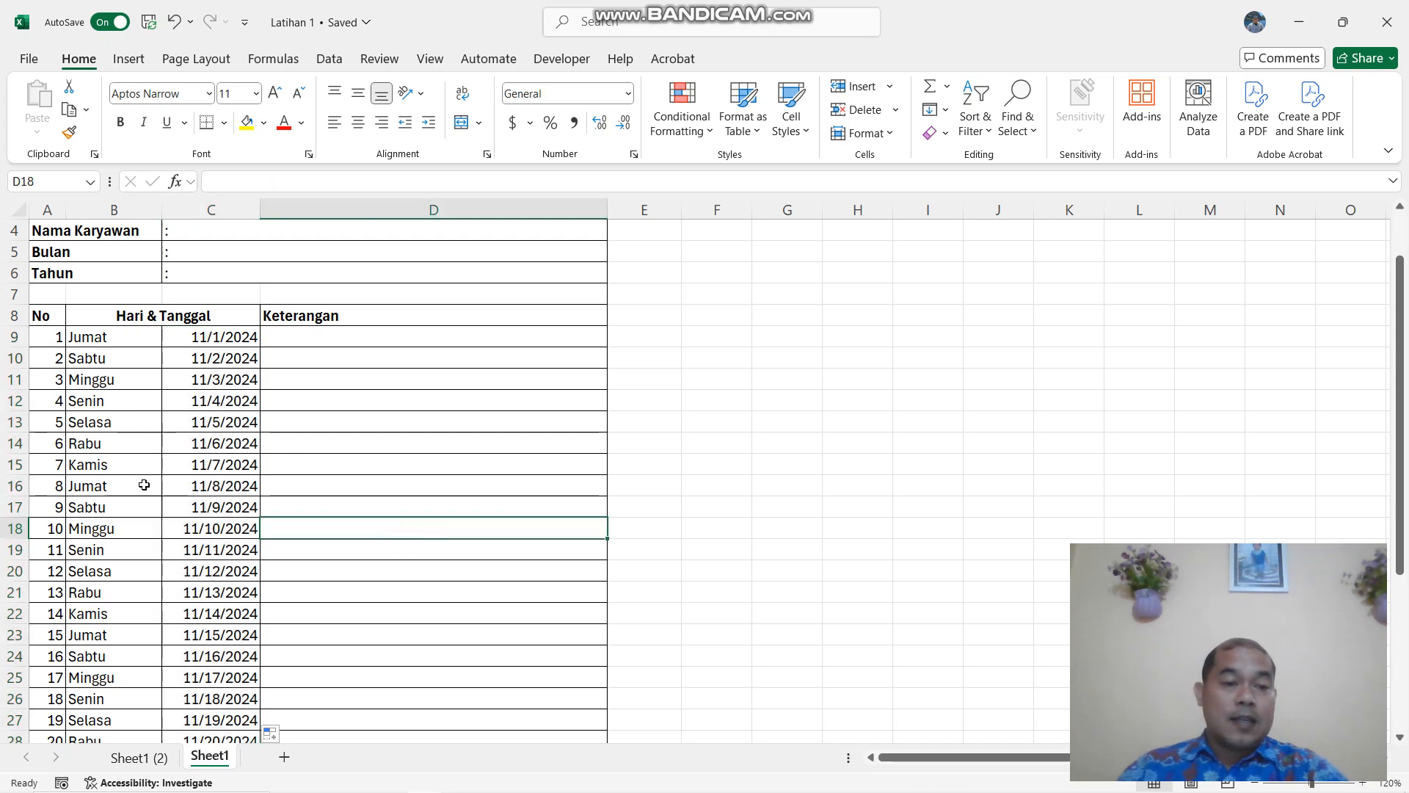
Examine the filled dates and their matching weekday names around the middle of the November list.
{"action": "left_click", "coordinate": [213, 530]}
{"action": "scroll", "coordinate": [213, 529], "scroll_direction": "down", "scroll_amount": 1}
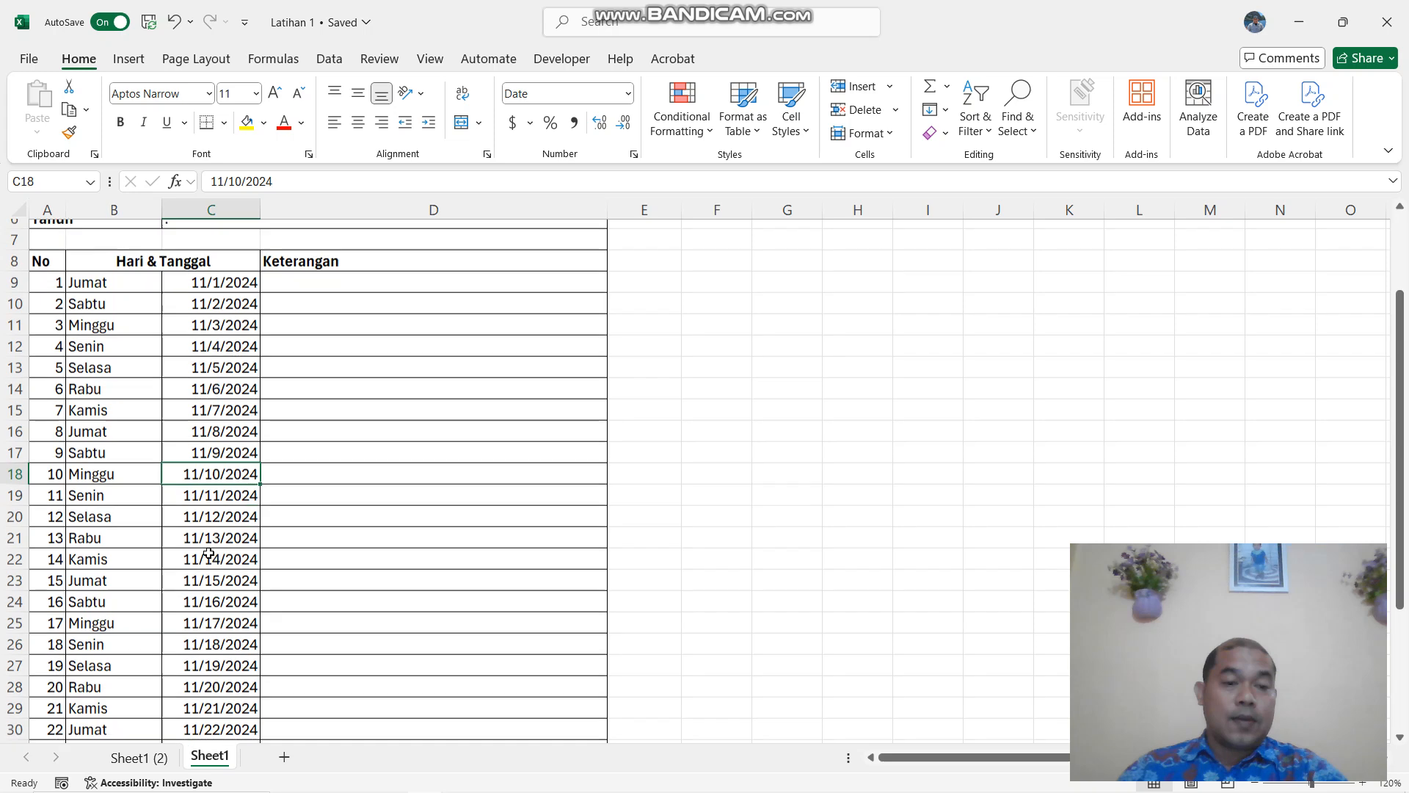
{"action": "left_click", "coordinate": [210, 547]}
{"action": "left_click", "coordinate": [213, 588]}
{"action": "scroll", "coordinate": [220, 583], "scroll_direction": "up", "scroll_amount": 2}
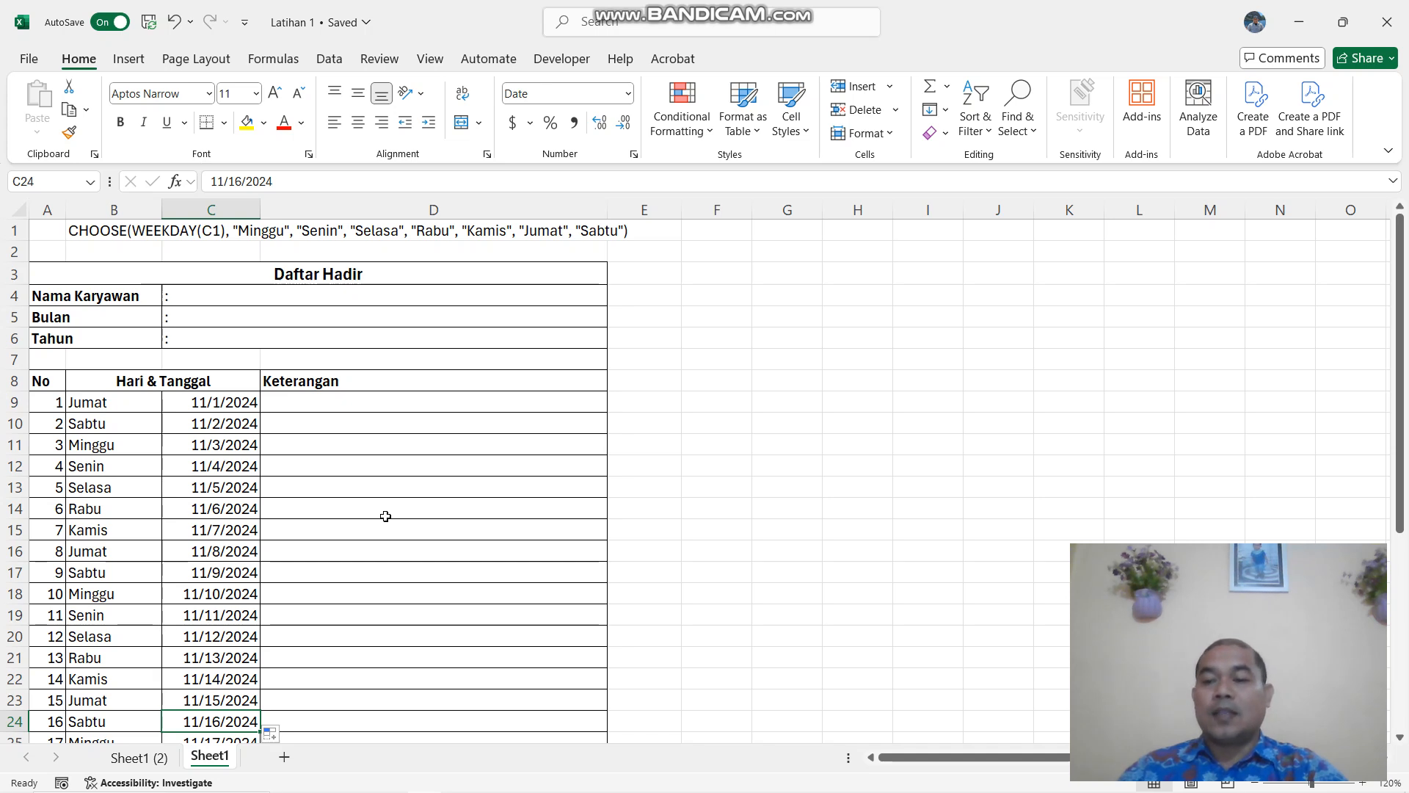
{"action": "left_click", "coordinate": [747, 416]}
{"action": "left_click", "coordinate": [727, 446]}
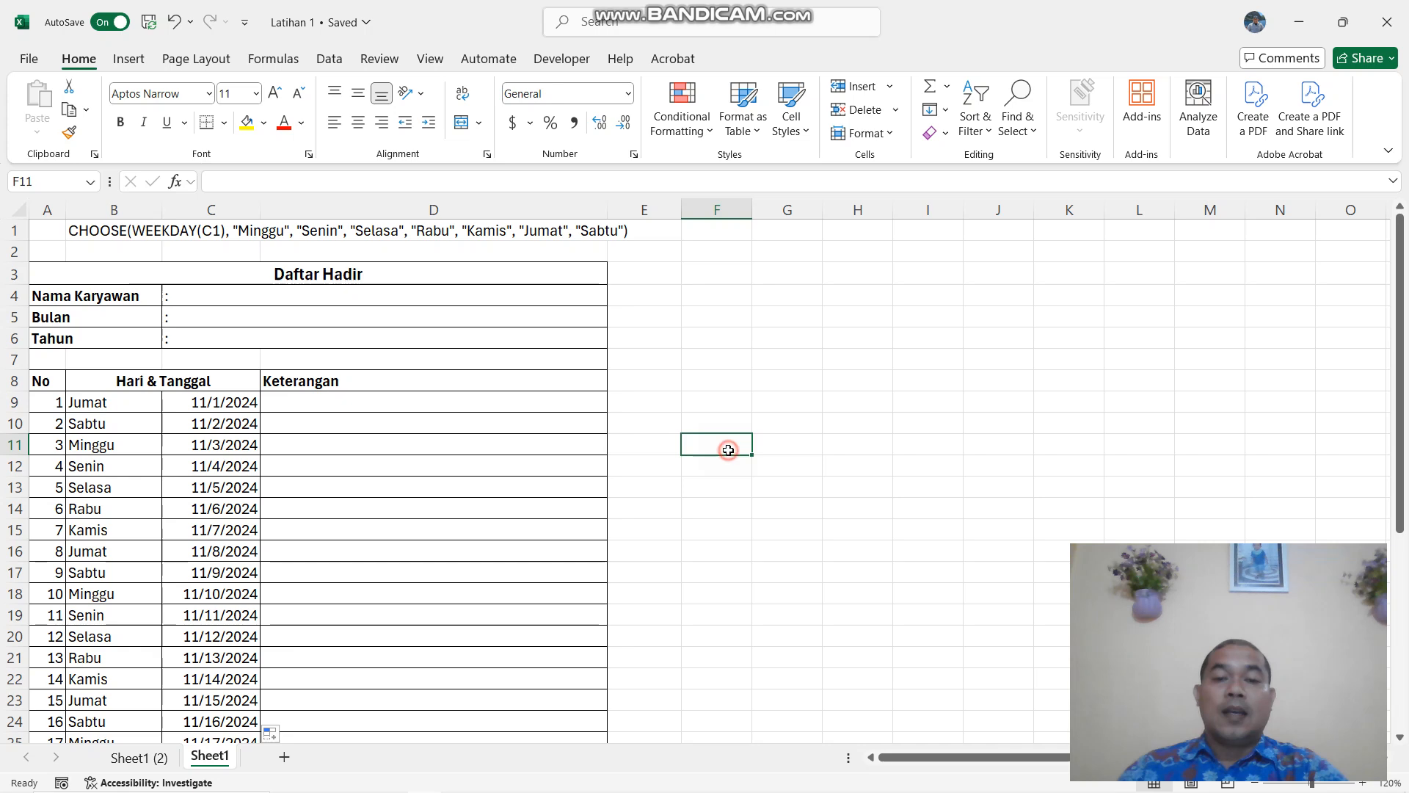
{"action": "left_click", "coordinate": [725, 467]}
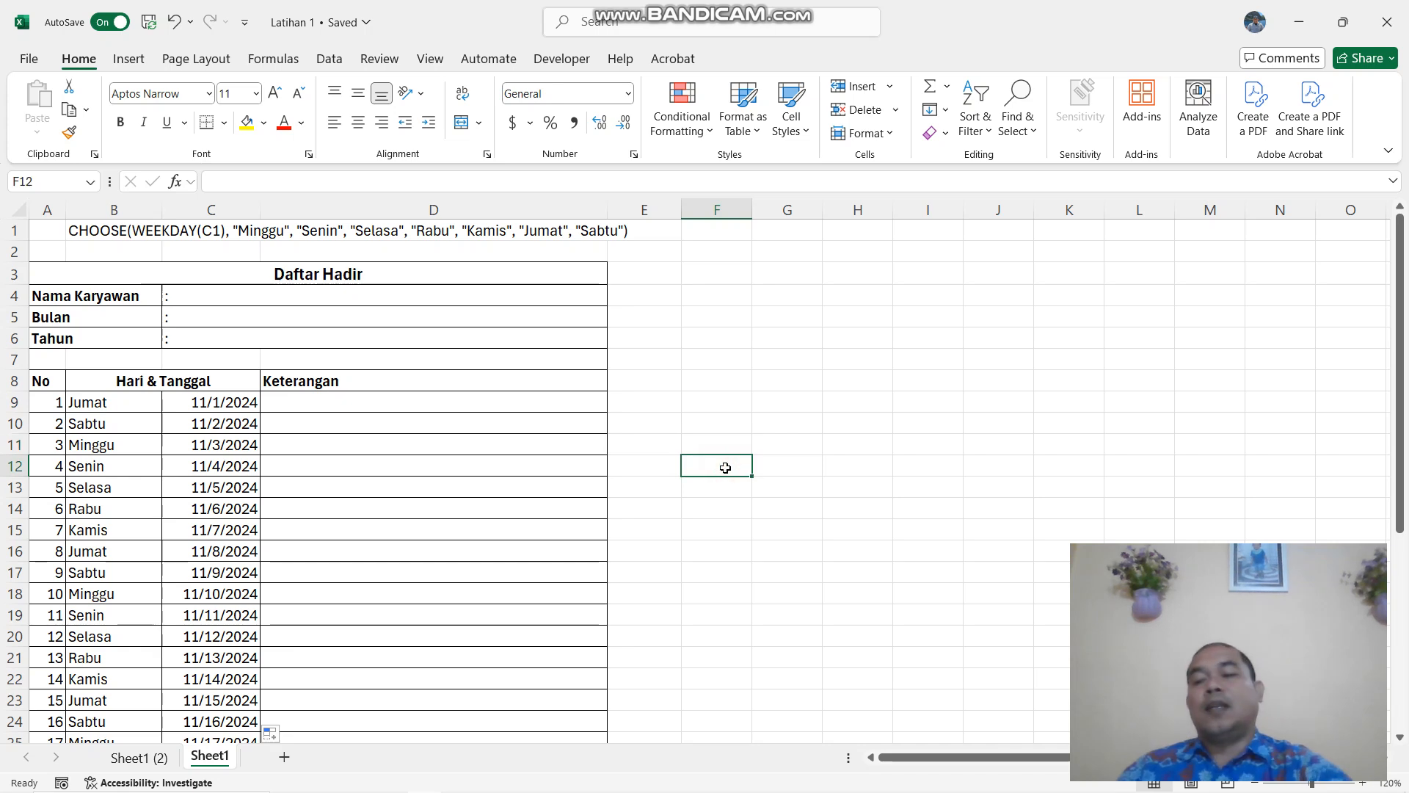
{"action": "left_click", "coordinate": [729, 372]}
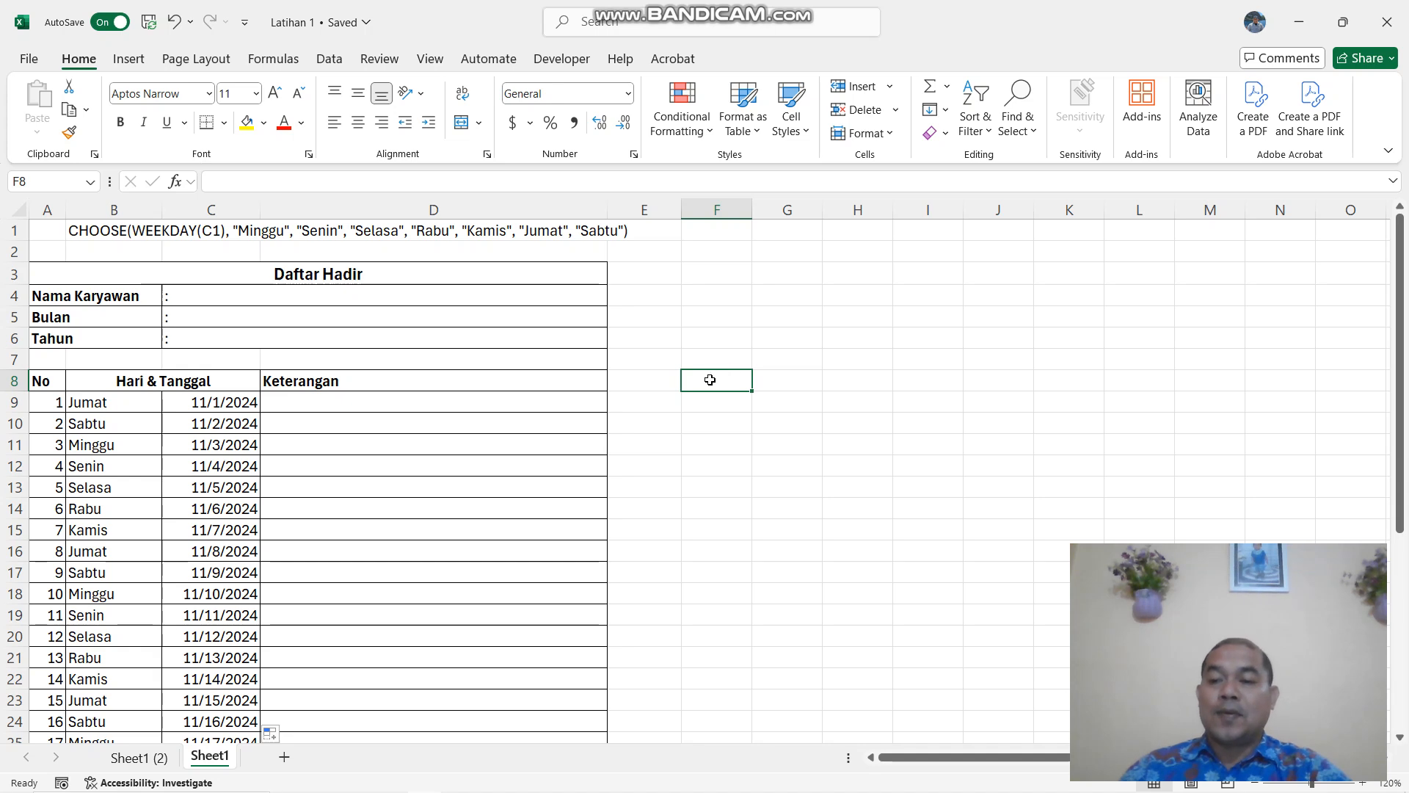
{"action": "left_click", "coordinate": [726, 426]}
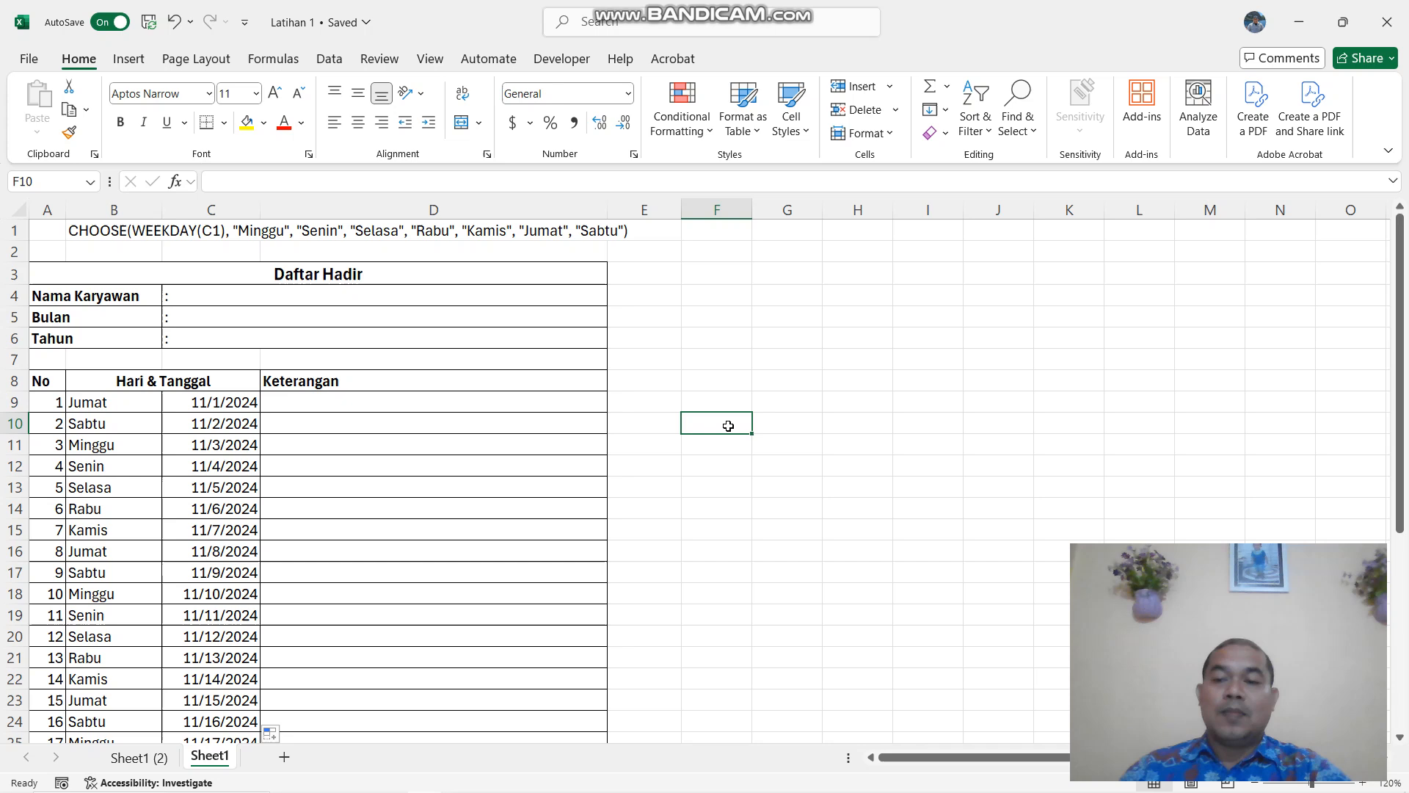
{"action": "left_click", "coordinate": [724, 378]}
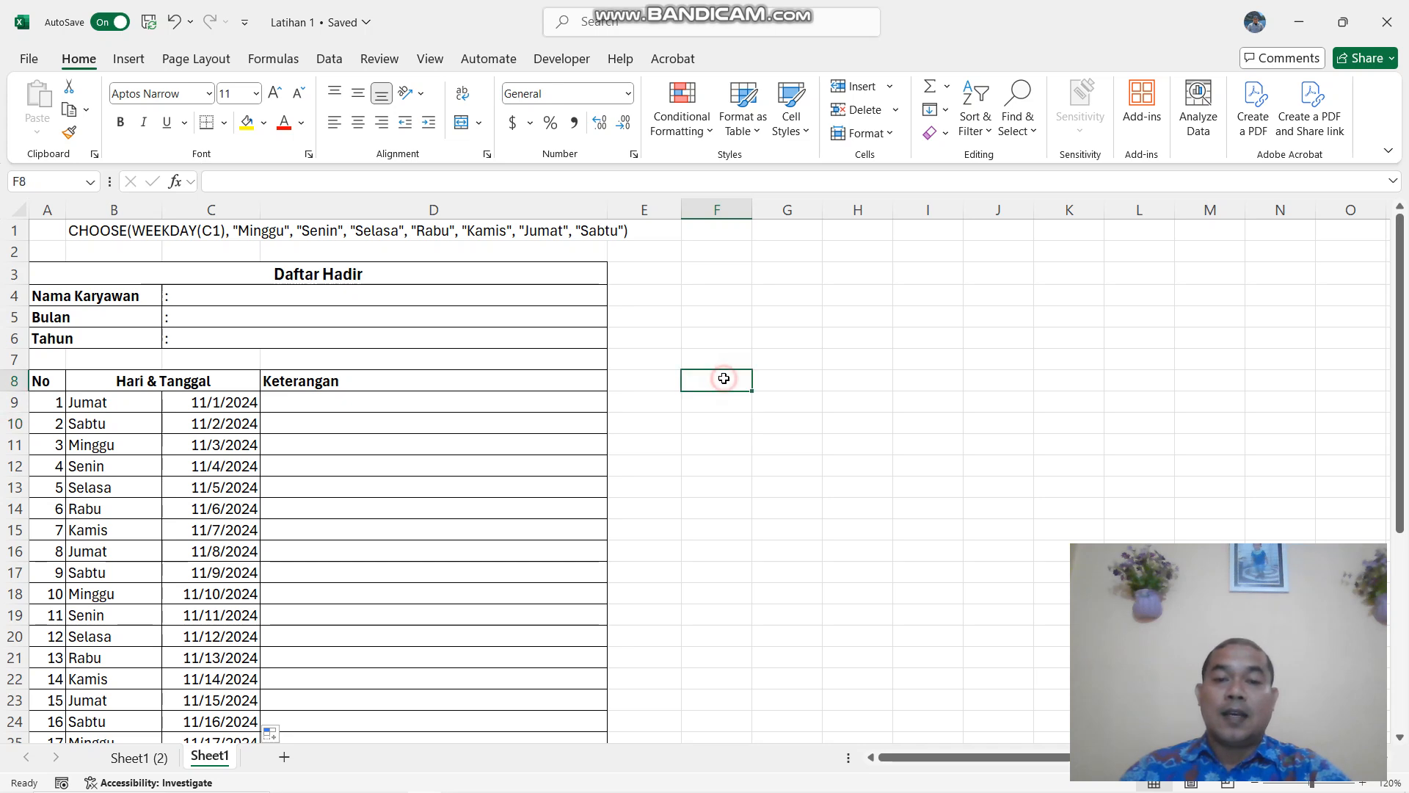
{"action": "left_click", "coordinate": [725, 360]}
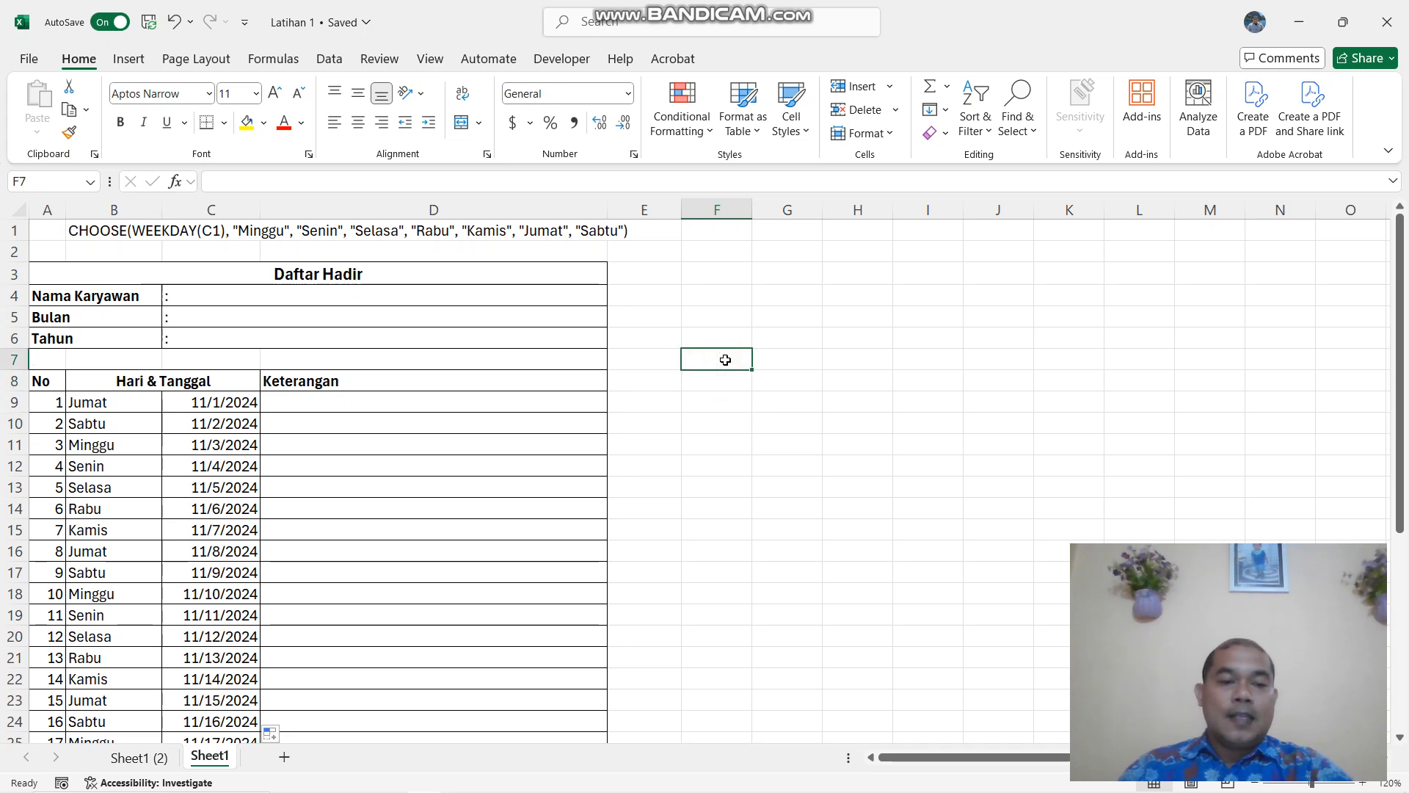
{"action": "left_click", "coordinate": [716, 401]}
{"action": "left_click", "coordinate": [716, 382]}
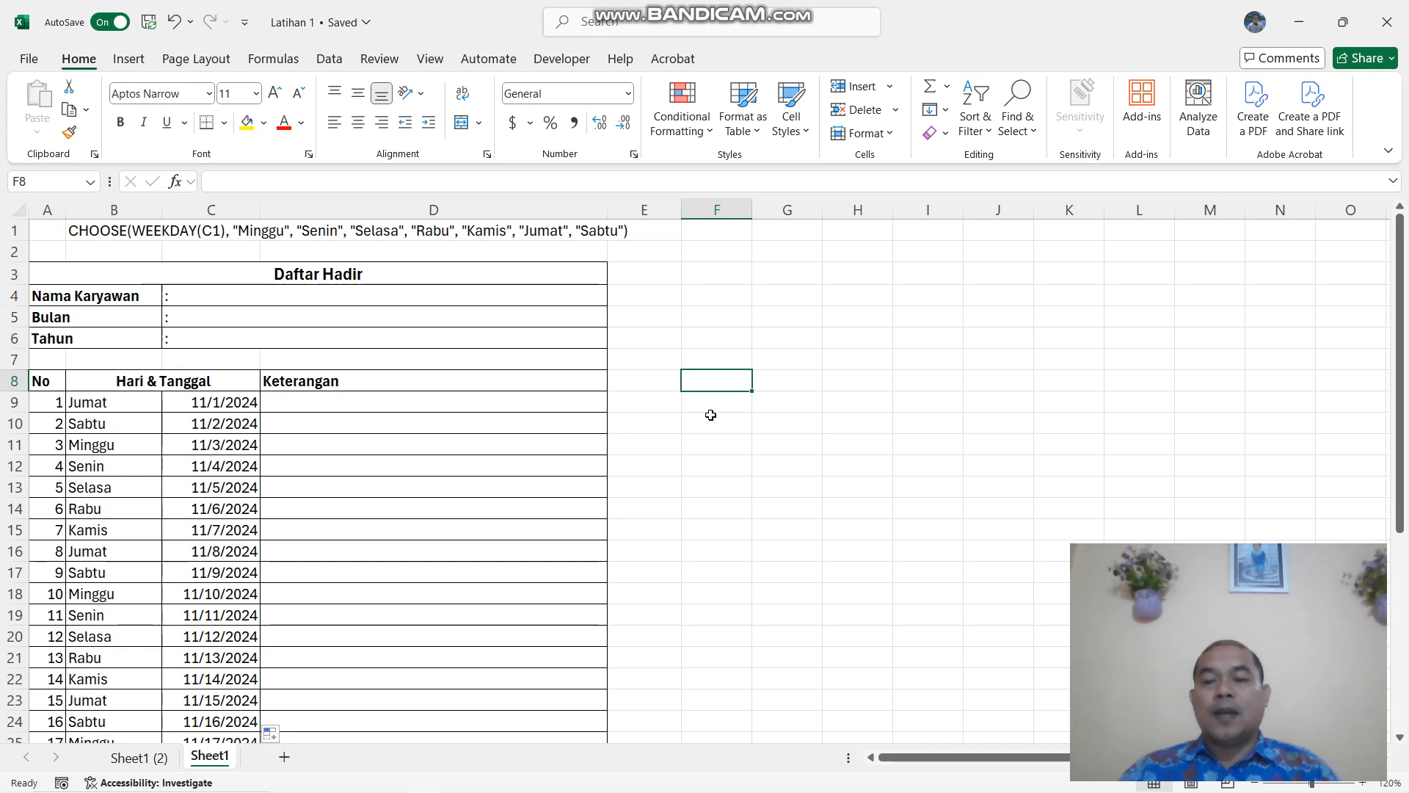
{"action": "left_click", "coordinate": [710, 416]}
{"action": "left_click", "coordinate": [717, 400]}
{"action": "left_click", "coordinate": [718, 383]}
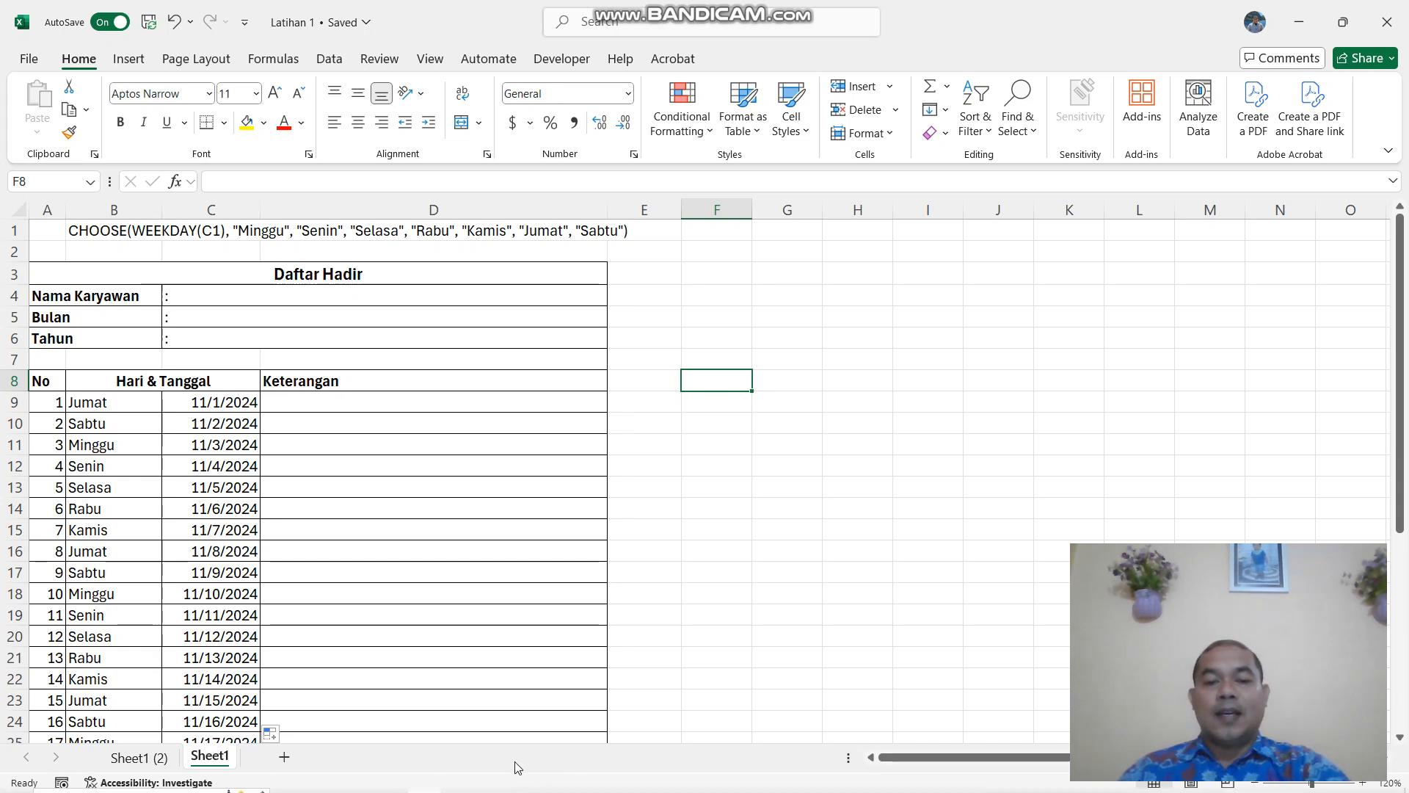
{"action": "mouse_move", "coordinate": [455, 789]}
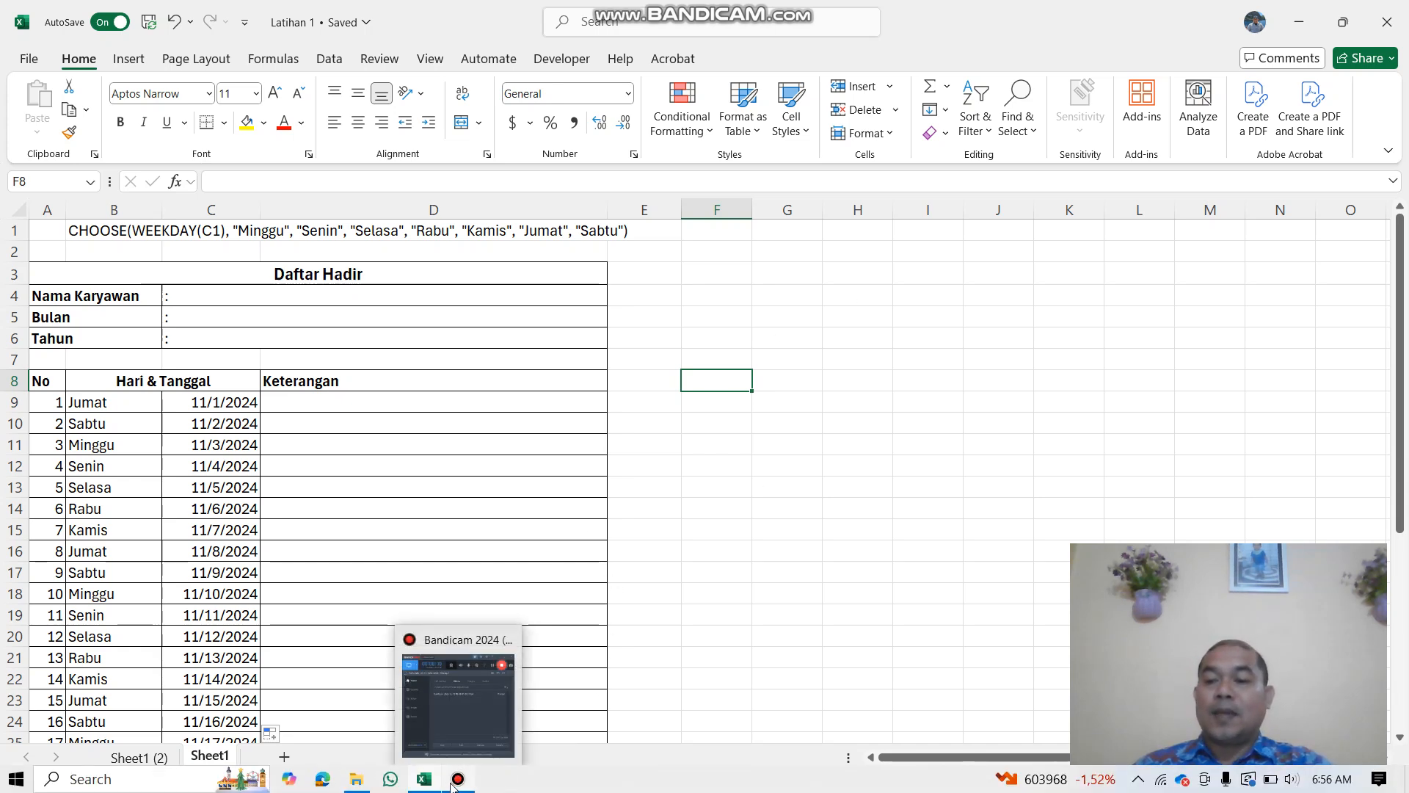